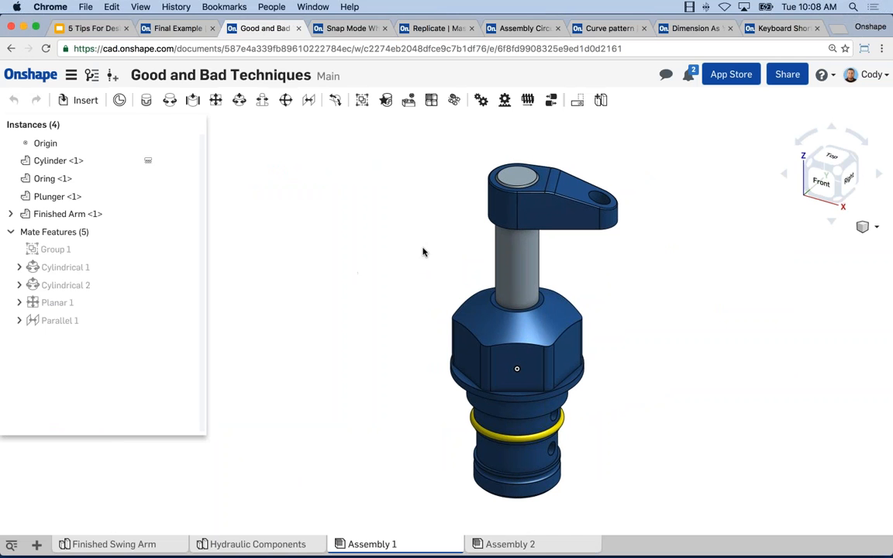
Examine how the swing arm moves and review the Cylindrical 2, Planar 1 and Parallel 1 mates that hold it
middle_click_drag(449, 246, 439, 246)
scroll(582, 276, "up", 3)
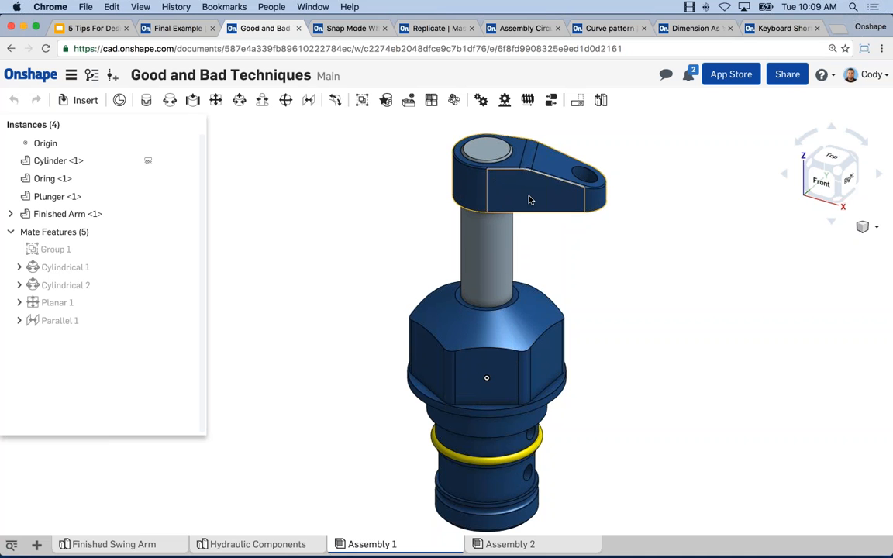
scroll(518, 194, "up", 3)
scroll(511, 222, "up", 4)
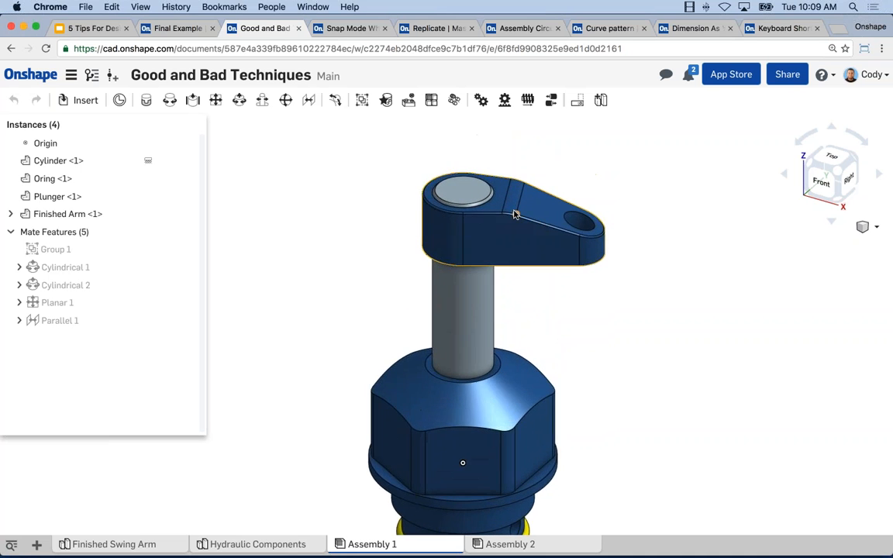
left_click_drag(512, 212, 511, 229)
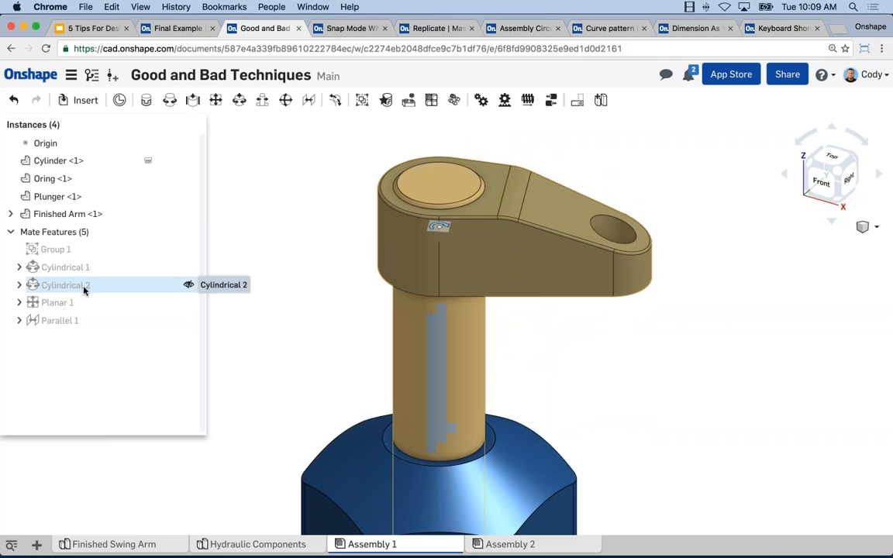
left_click(77, 286)
left_click(69, 302, "shift")
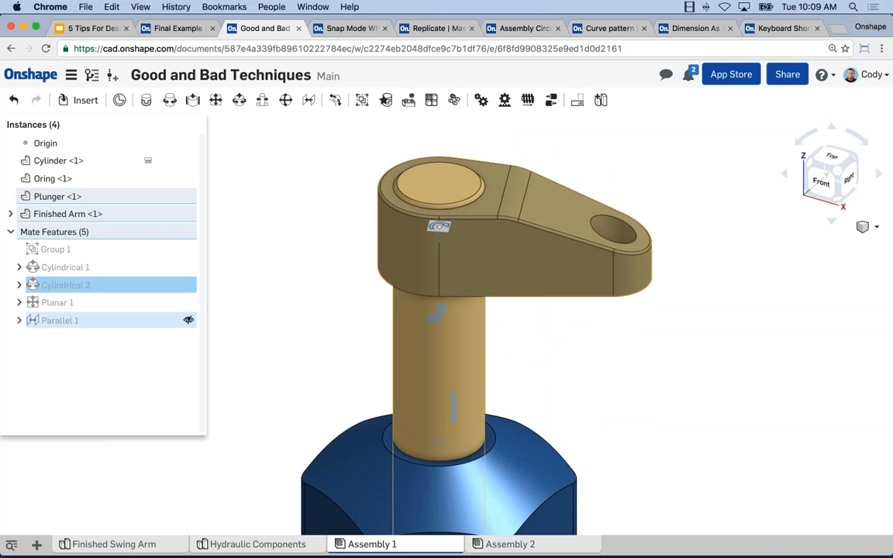
left_click(282, 276)
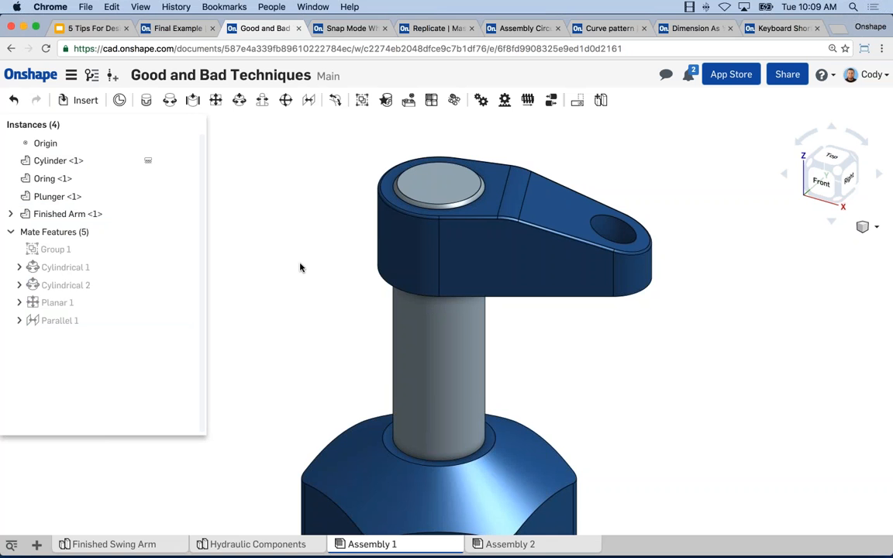
middle_click_drag(436, 240, 459, 269)
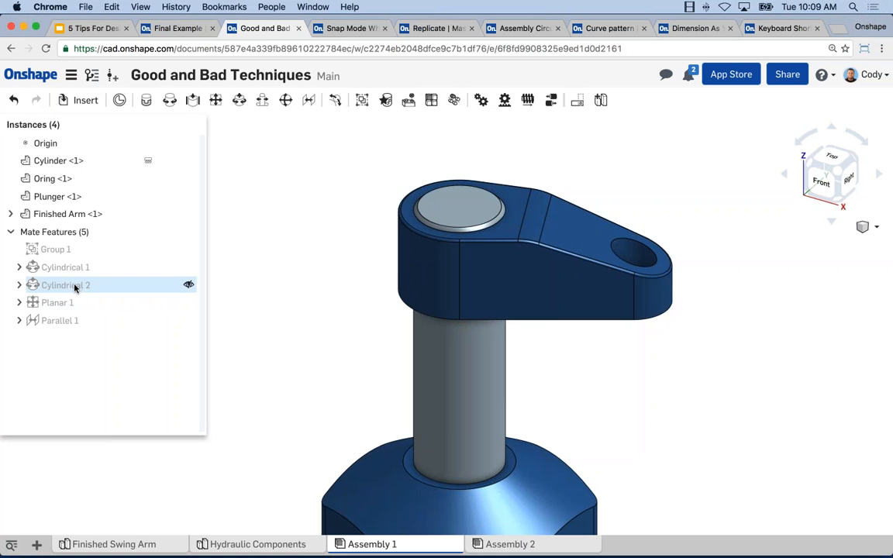
Delete the Cylindrical 2, Planar 1 and Parallel 1 mates and pull the swing arm away from the plunger
left_click(75, 287)
key("Delete")
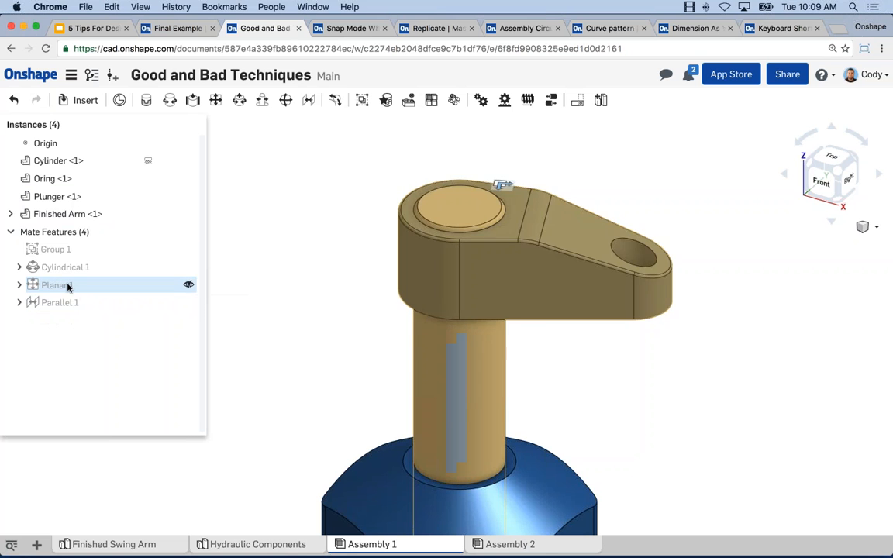
left_click(67, 287)
key("Delete")
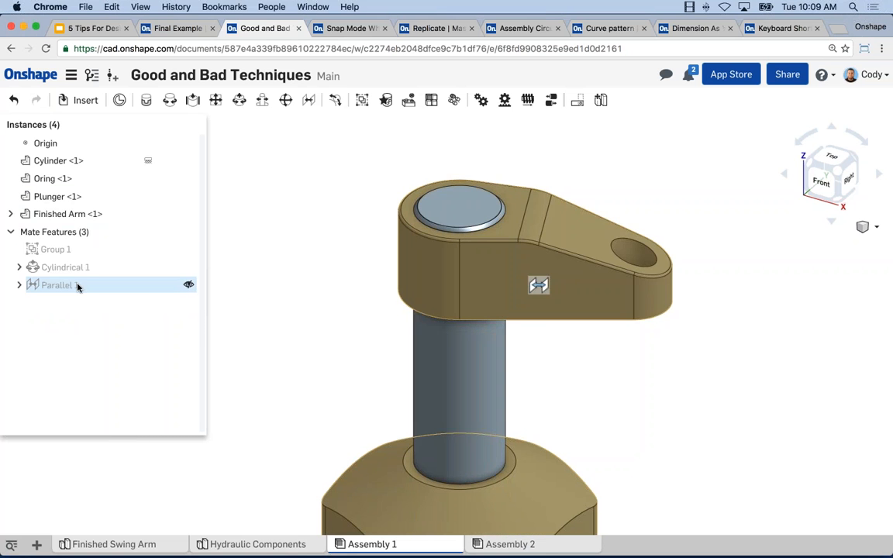
left_click(81, 287)
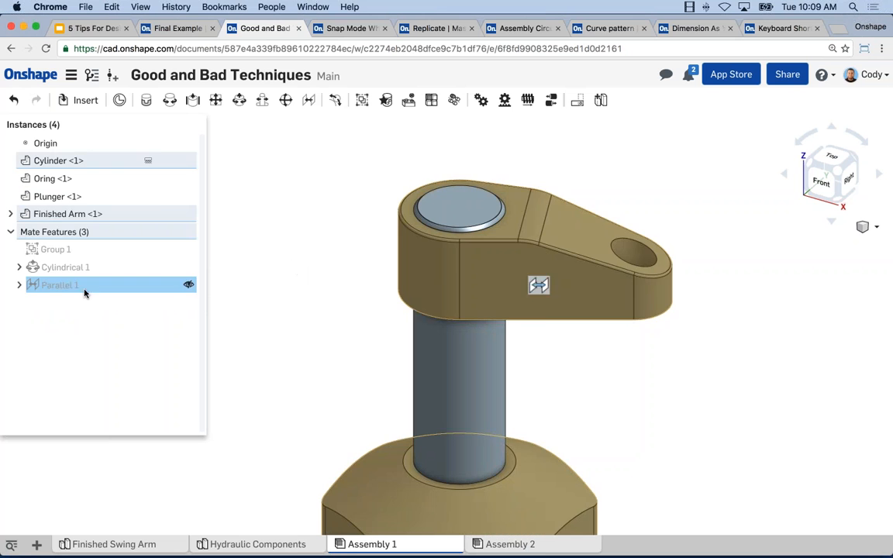
key("Delete")
left_click_drag(626, 275, 751, 269)
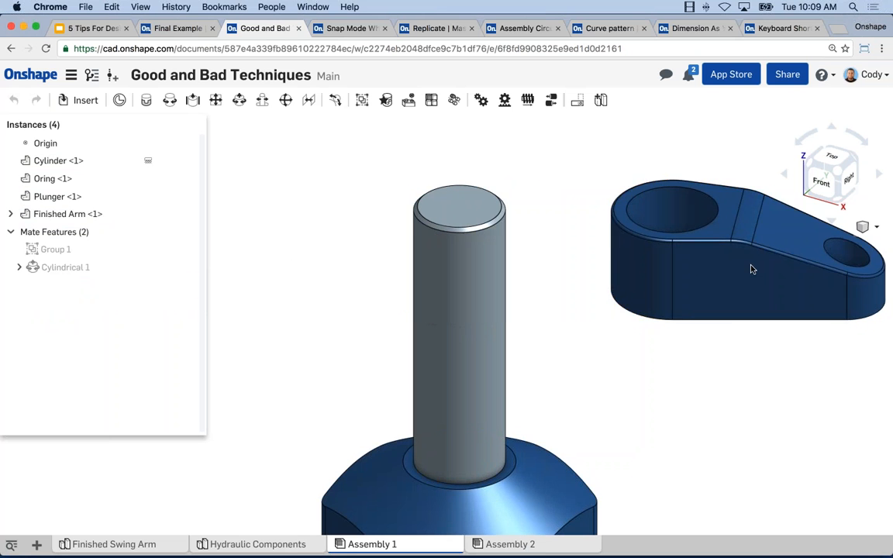
Add a Cylindrical mate between the swing arm's large bore and the plunger's cylindrical shaft
scroll(584, 231, "down", 3)
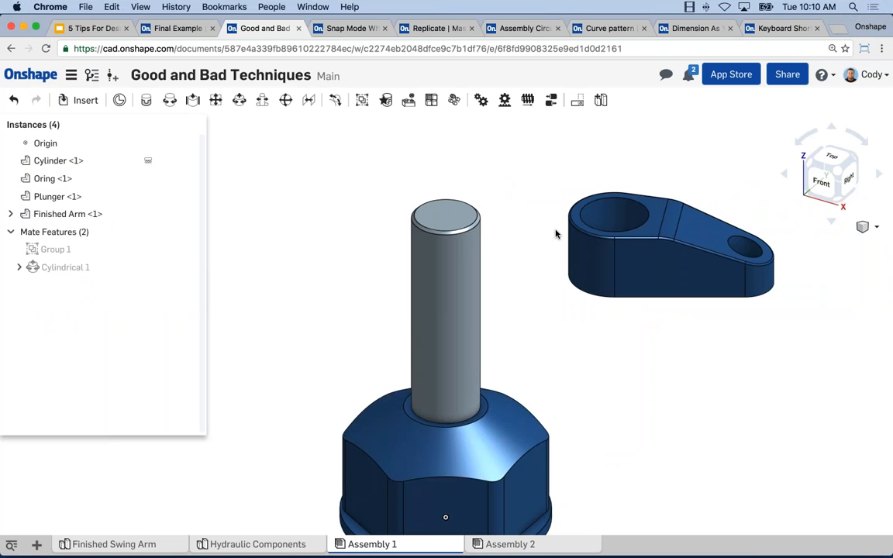
middle_click_drag(525, 219, 494, 217)
scroll(512, 205, "up", 1)
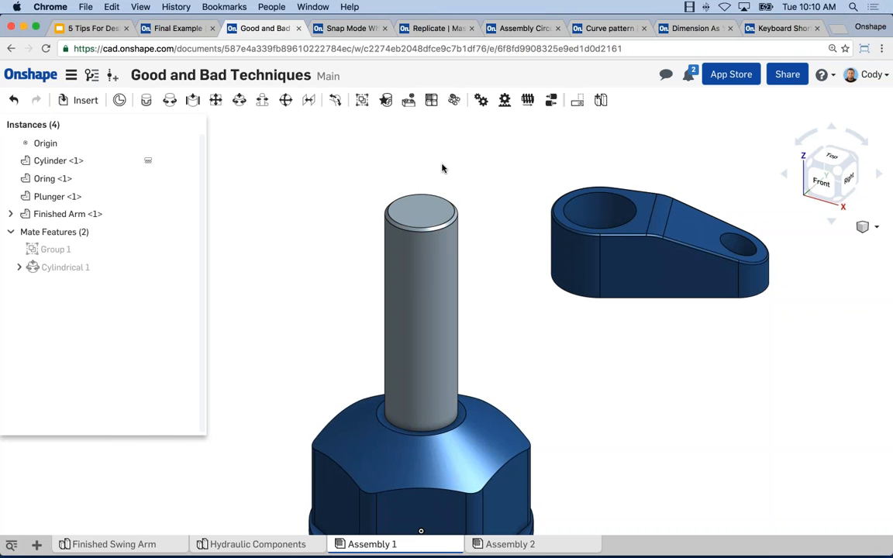
left_click(241, 103)
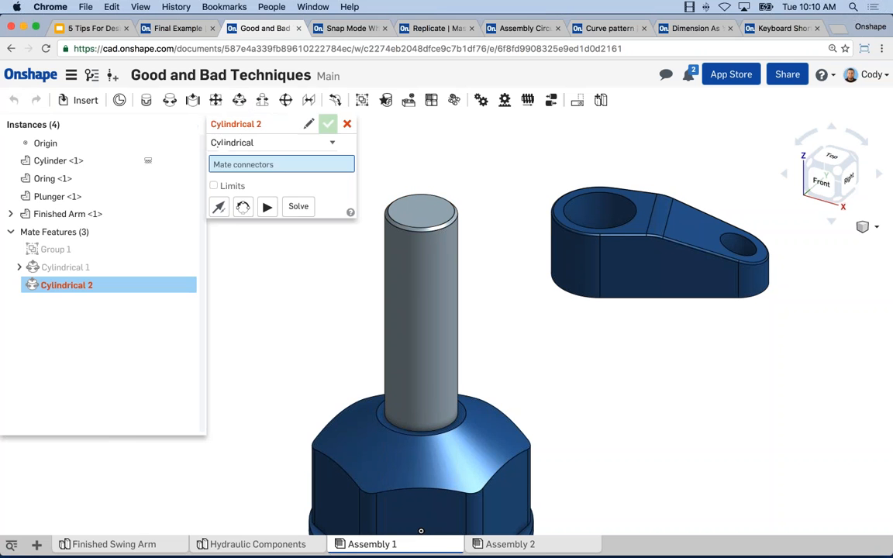
left_click(595, 215)
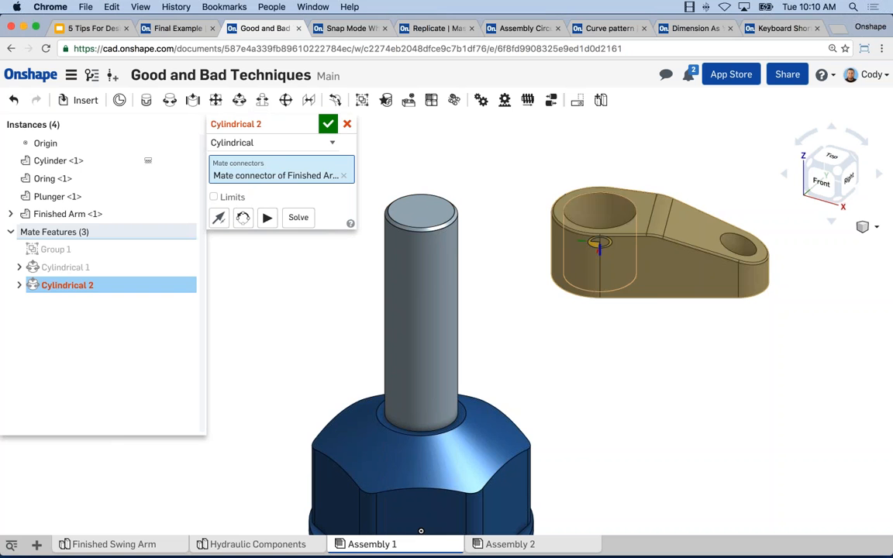
left_click(429, 275)
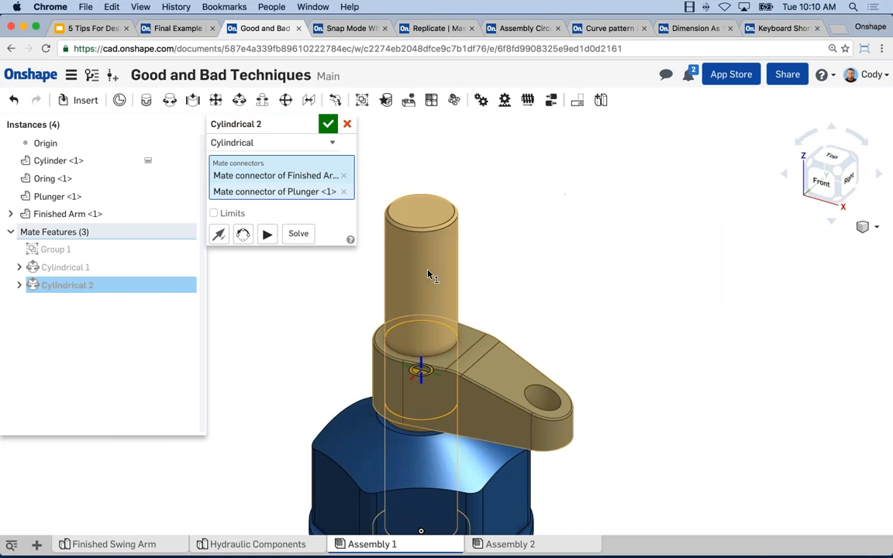
left_click(328, 124)
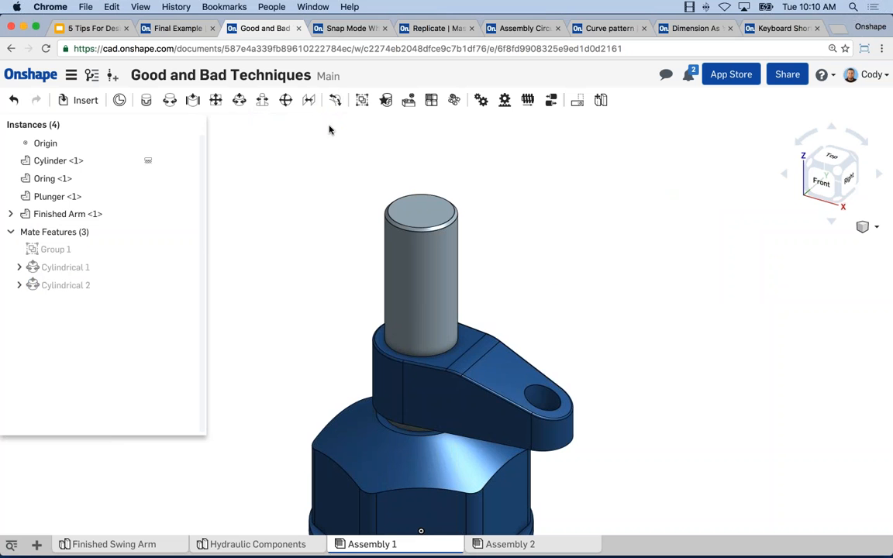
Slide the swing arm up along the plunger's axis until it sits clear above the shaft's upper end
left_click_drag(482, 324, 591, 187)
middle_click_drag(673, 204, 641, 253)
scroll(658, 234, "down", 2)
left_click_drag(522, 209, 523, 177)
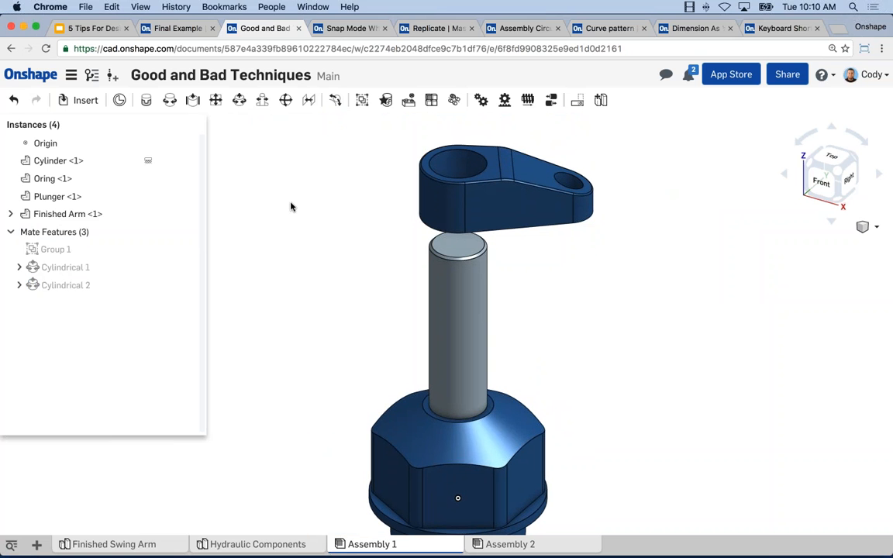
Add a Planar mate between the swing arm's top face and the plunger's end face, and test the arm's movement
scroll(397, 213, "up", 1)
scroll(396, 213, "up", 1)
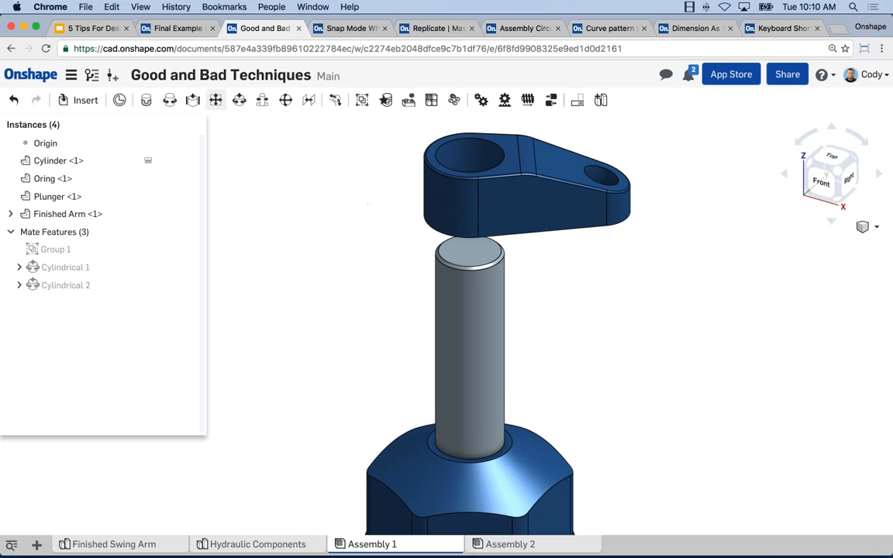
left_click(216, 101)
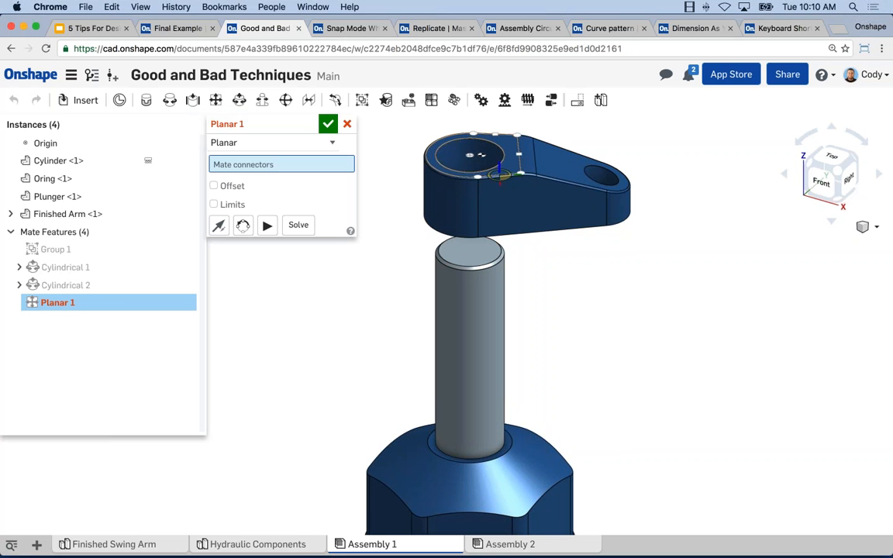
left_click(500, 175)
scroll(469, 244, "up", 5)
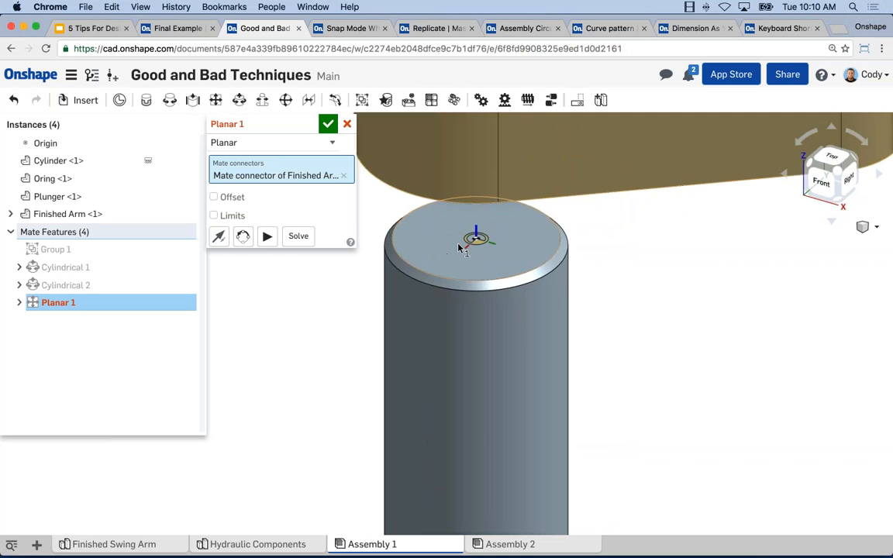
left_click(474, 238)
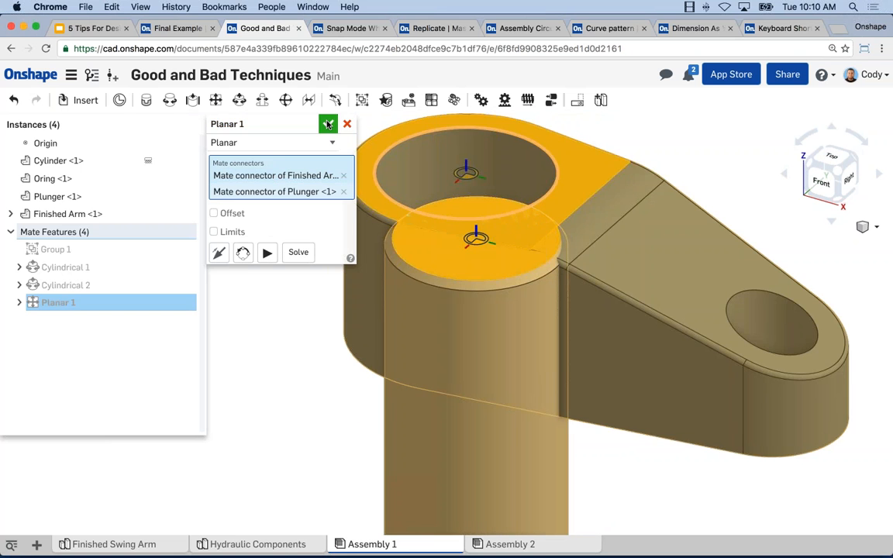
left_click(328, 124)
scroll(364, 193, "down", 5)
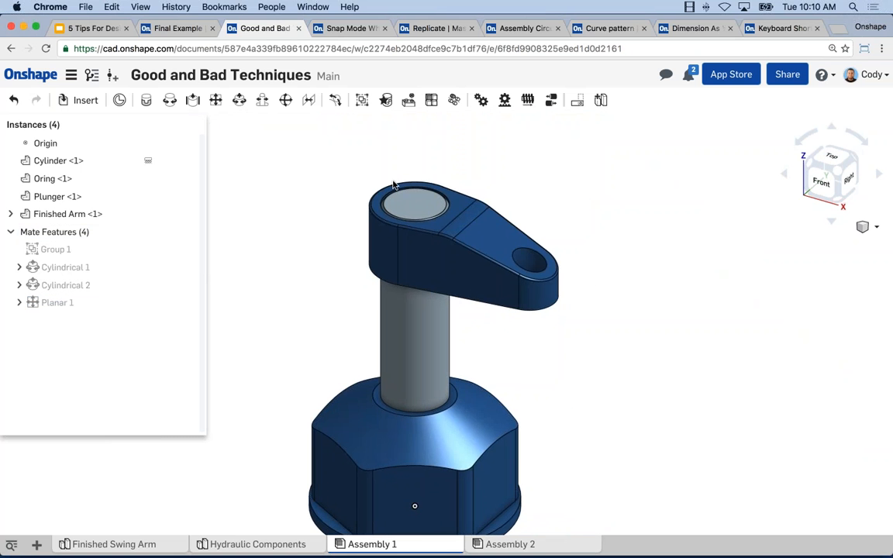
middle_click_drag(394, 185, 467, 174)
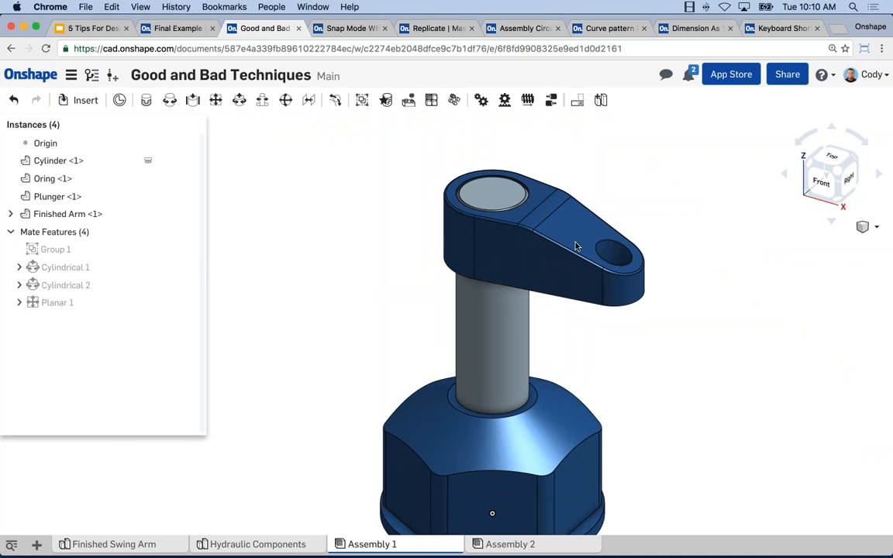
left_click_drag(576, 247, 550, 249)
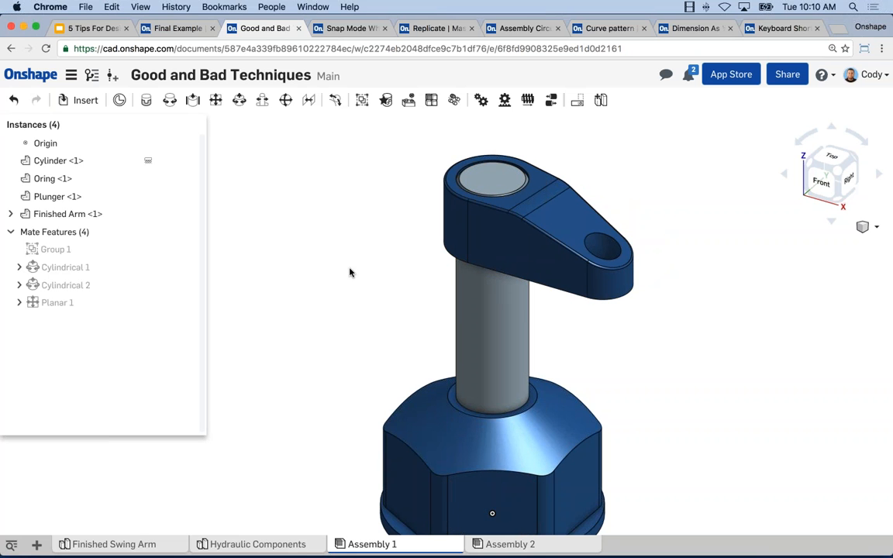
Add a Parallel mate between the swing arm's flat side face and a hex flat of the cylinder, and solve the assembly
mouse_move(350, 268)
right_mouse_down()
mouse_move(393, 261)
mouse_move(358, 250)
right_mouse_up()
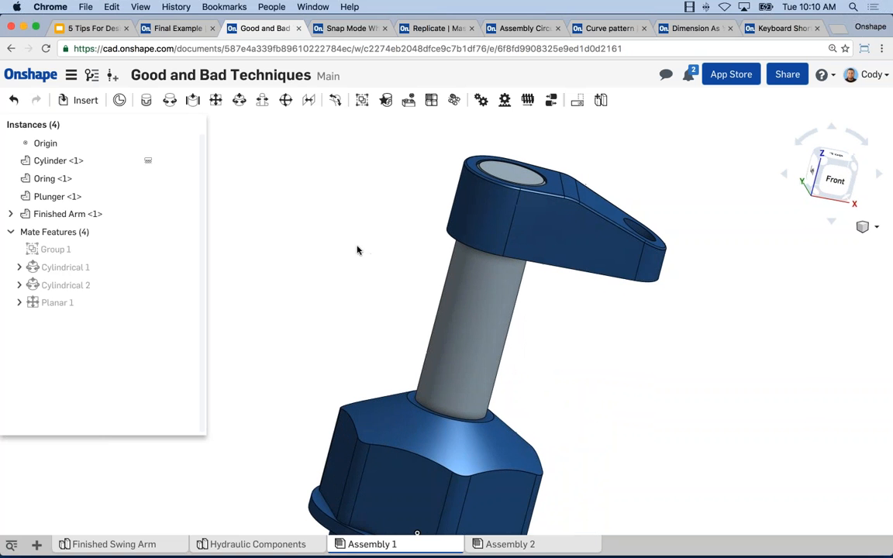
middle_click_drag(357, 250, 390, 225)
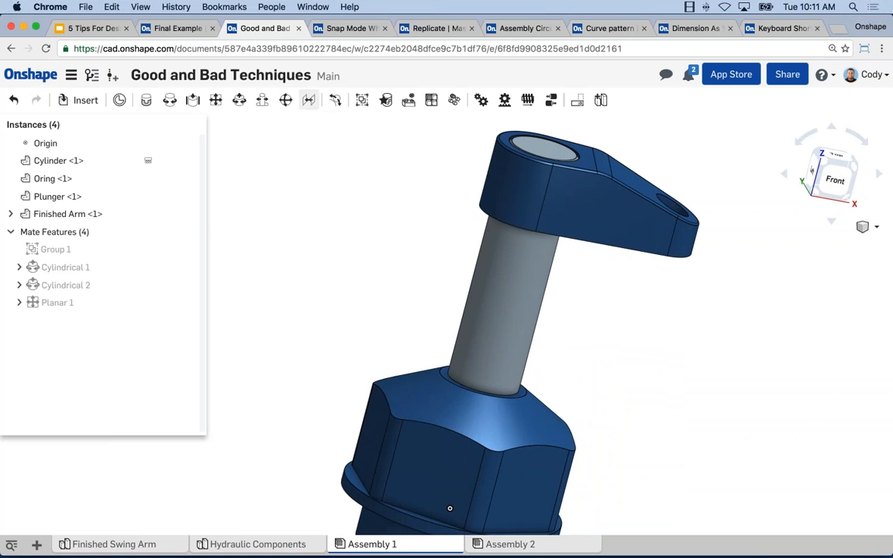
left_click(308, 100)
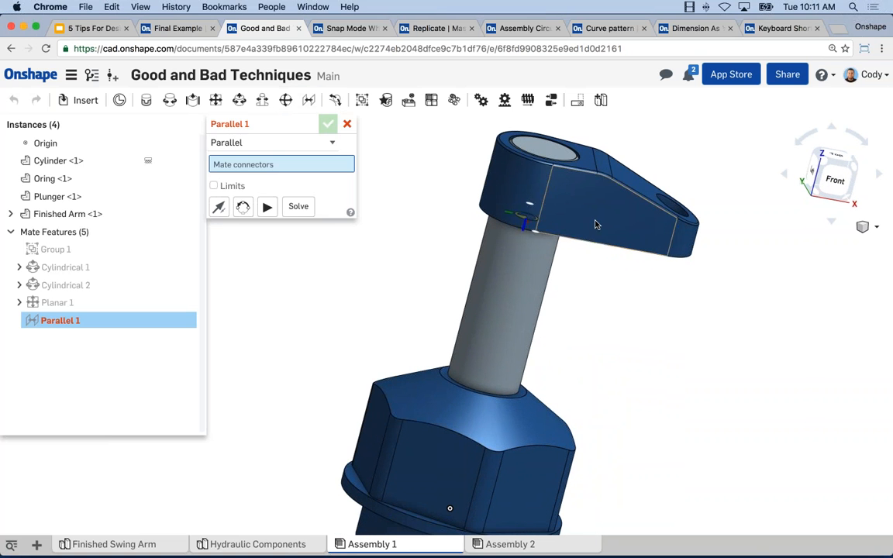
left_click(597, 220)
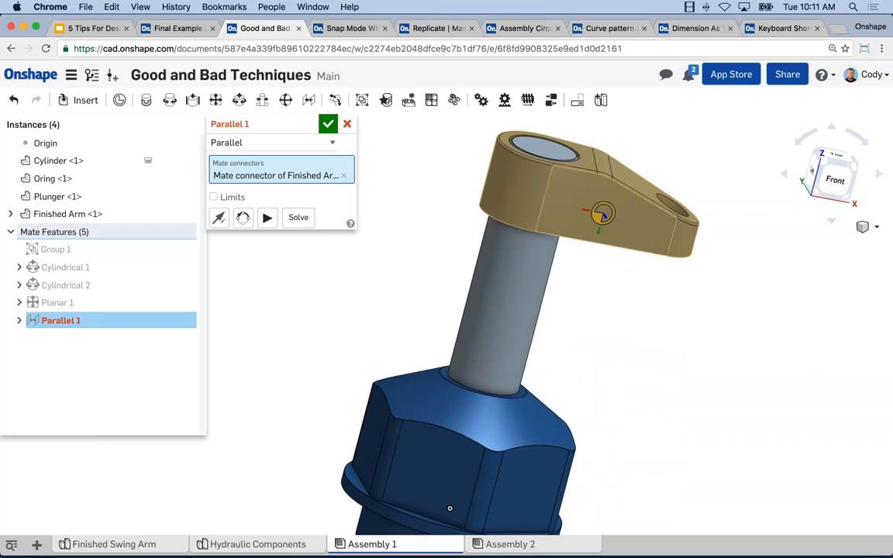
left_click(527, 488)
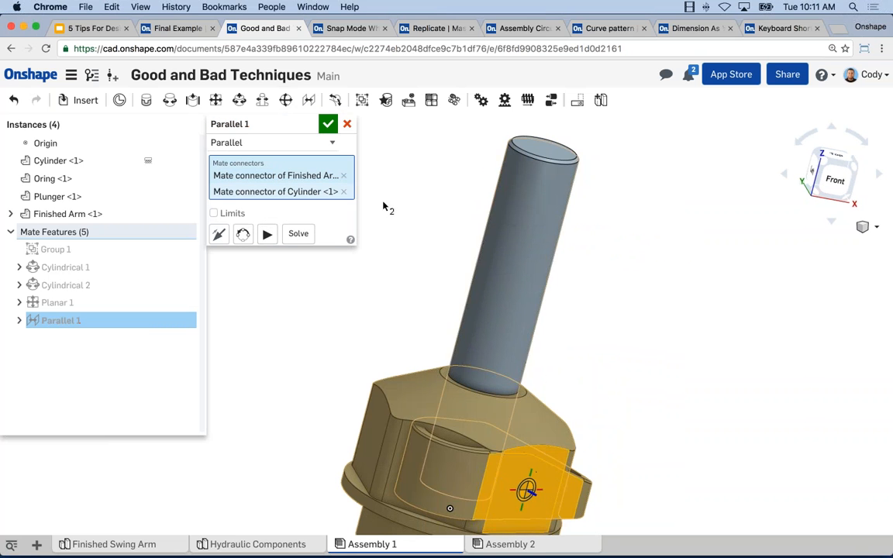
left_click(300, 231)
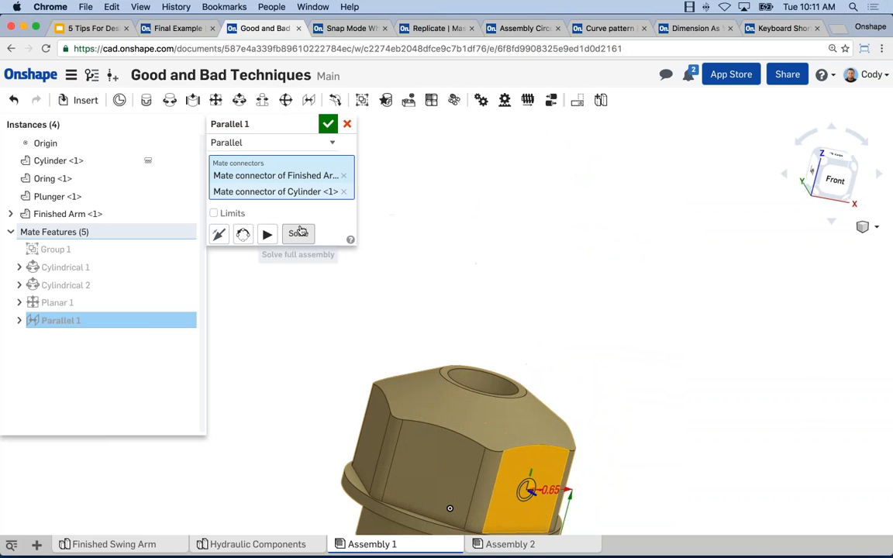
left_click(329, 124)
Move the swing arm and plunger back up so they extend above the cylinder's hex end
scroll(632, 313, "down", 5)
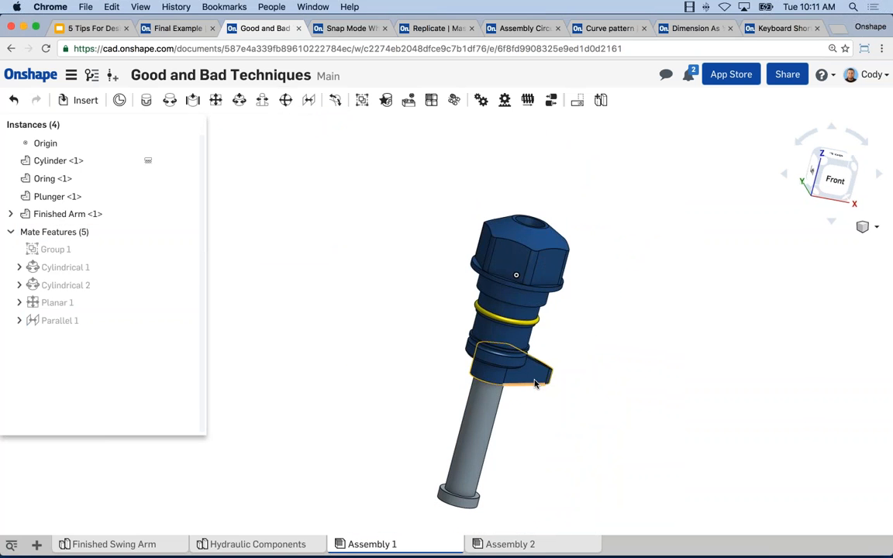
left_click_drag(535, 383, 589, 175)
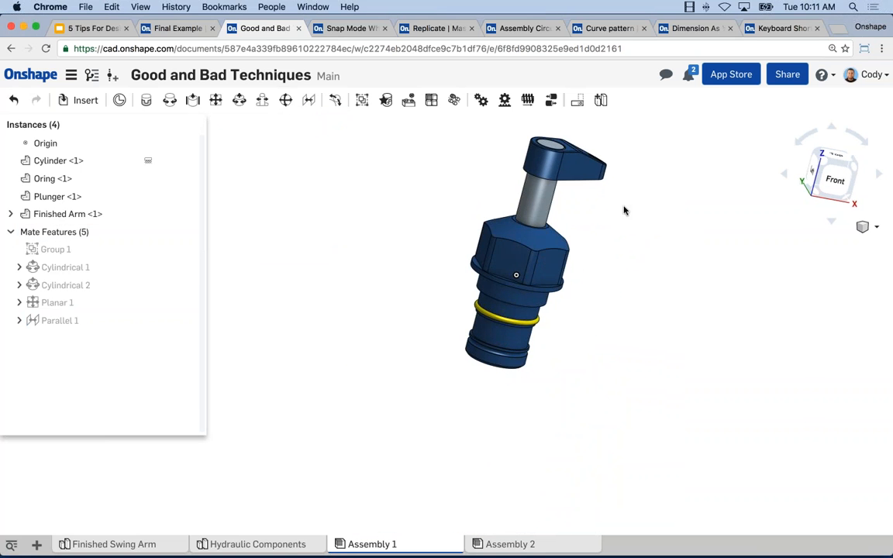
right_click_drag(624, 210, 535, 229)
scroll(522, 234, "up", 3)
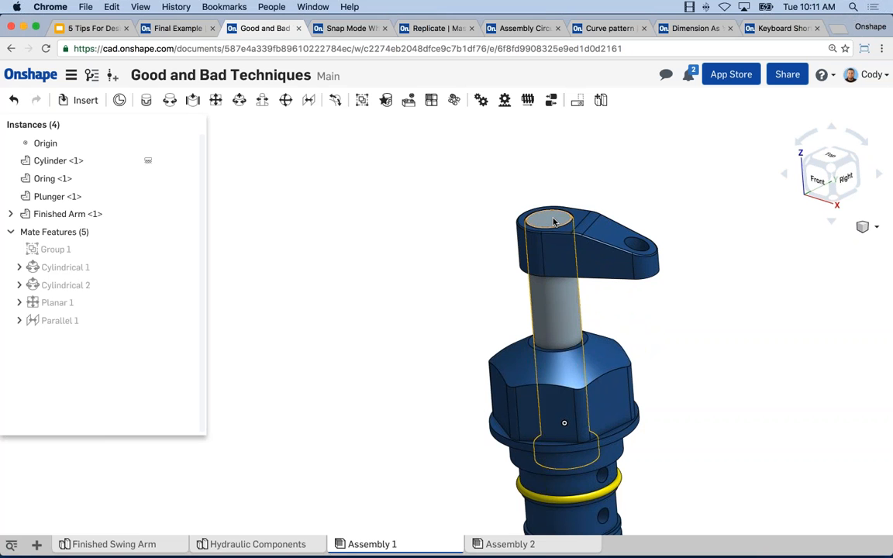
middle_click_drag(490, 259, 404, 227)
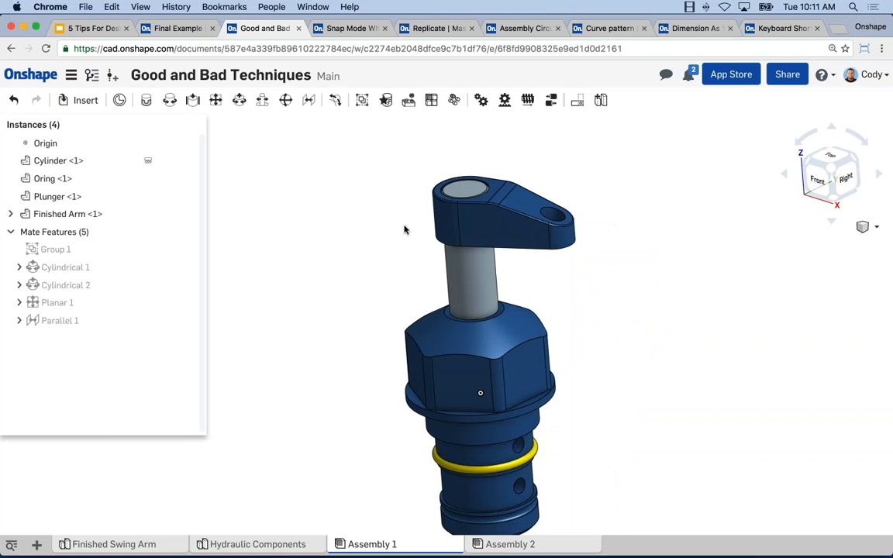
middle_click_drag(411, 276, 414, 264)
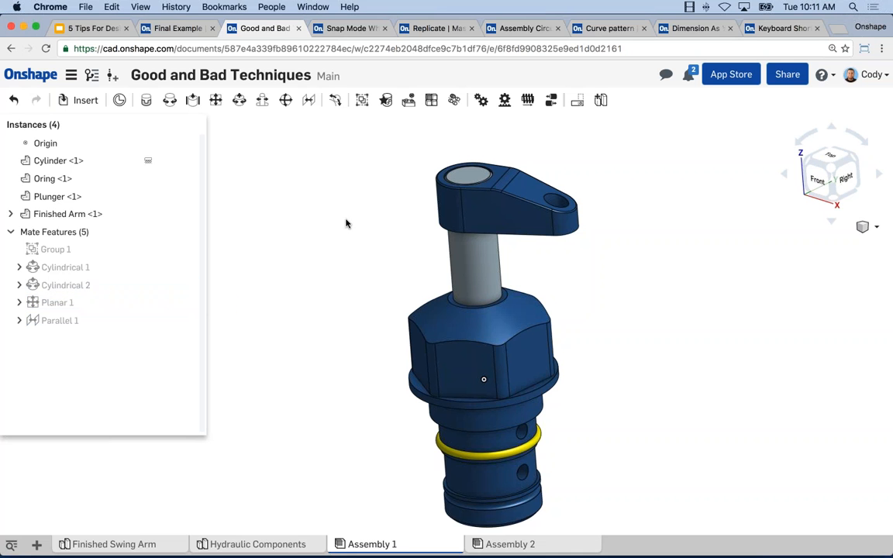
In Assembly 2, join the swing arm's bore centre to the plunger's top face centre with a Fastened mate, and test their sliding motion
middle_click_drag(348, 219, 345, 209)
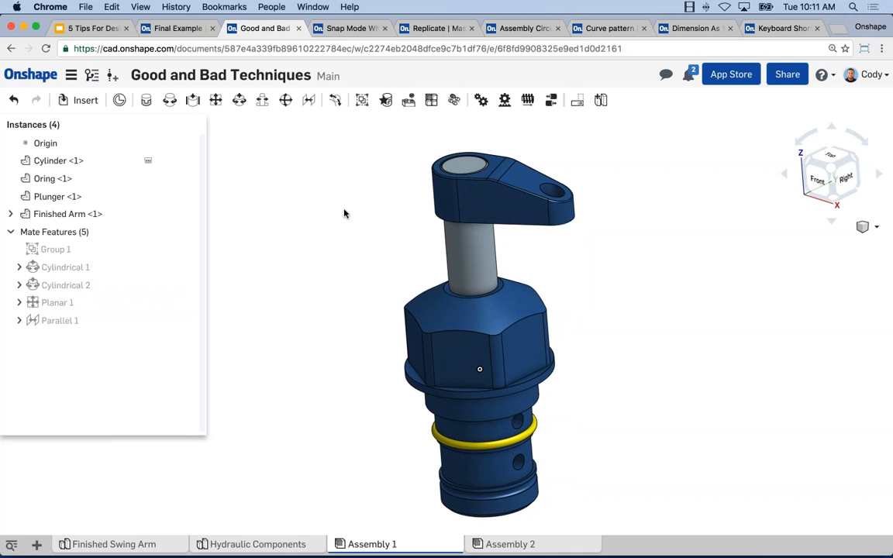
left_click(532, 545)
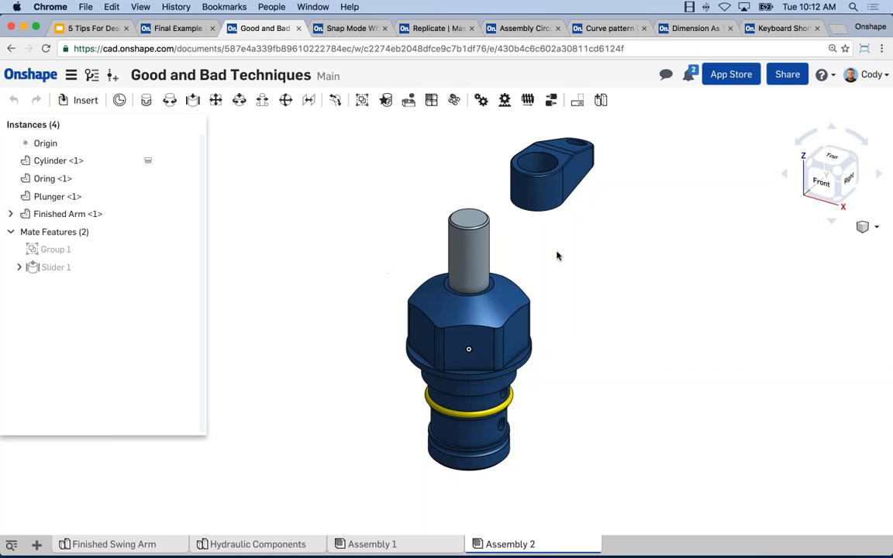
scroll(538, 224, "up", 3)
scroll(499, 256, "up", 2)
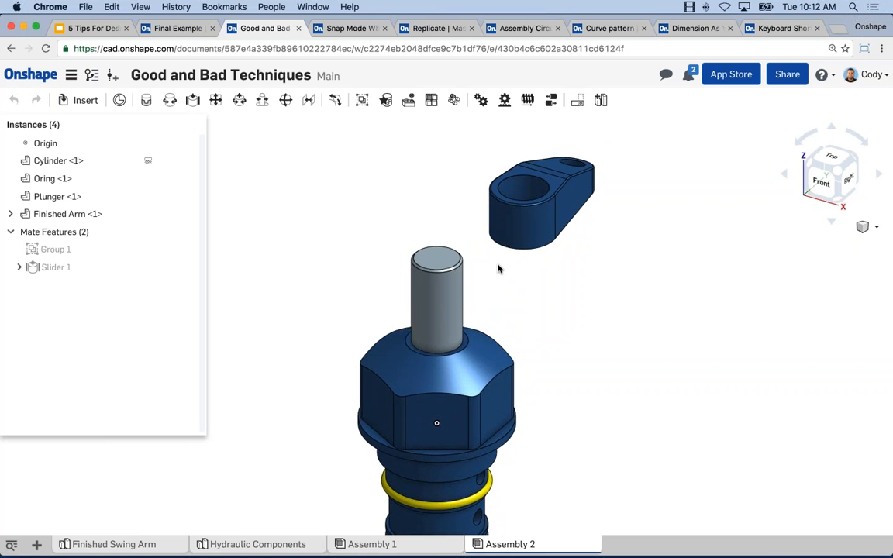
scroll(434, 208, "up", 4)
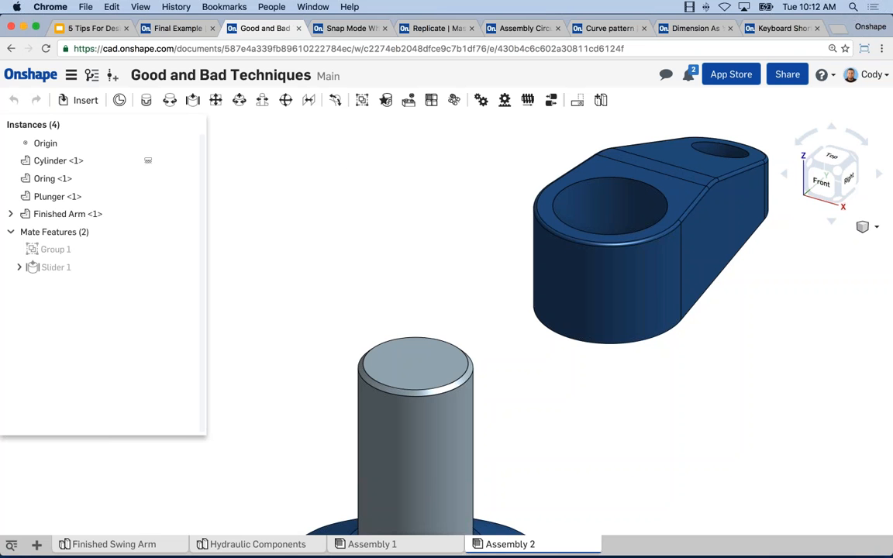
left_click(146, 104)
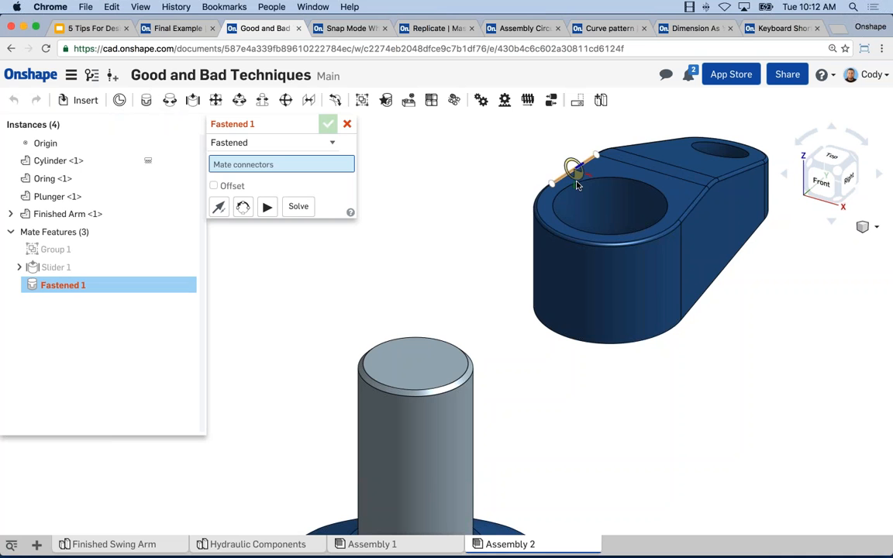
left_click(611, 207)
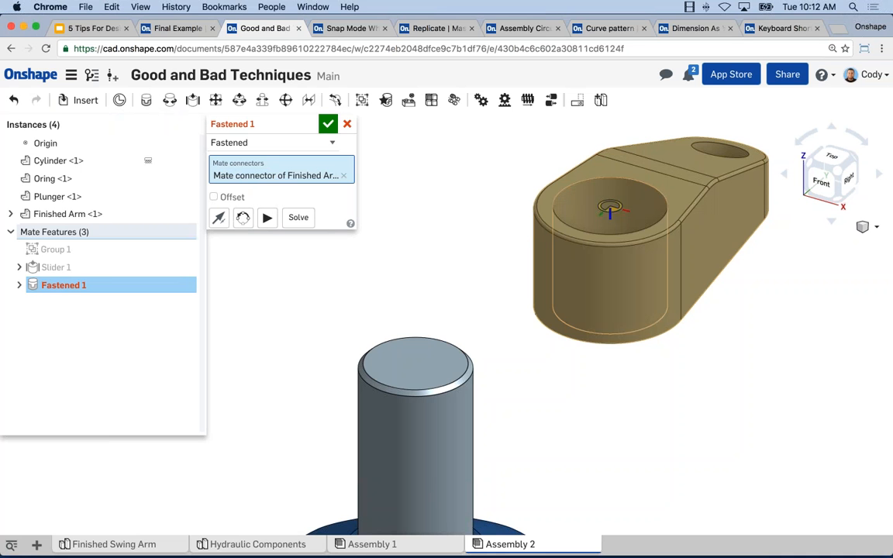
scroll(496, 266, "down", 3)
middle_click_drag(501, 264, 538, 233)
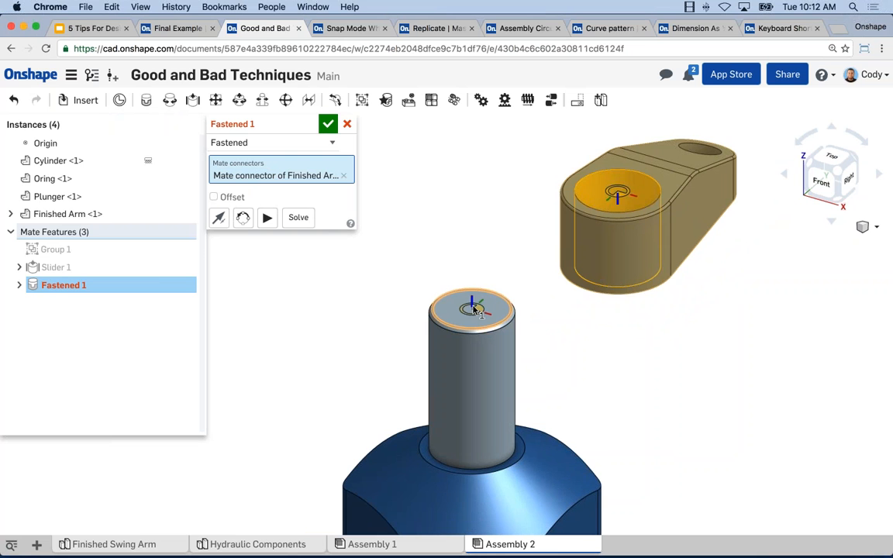
left_click(474, 310)
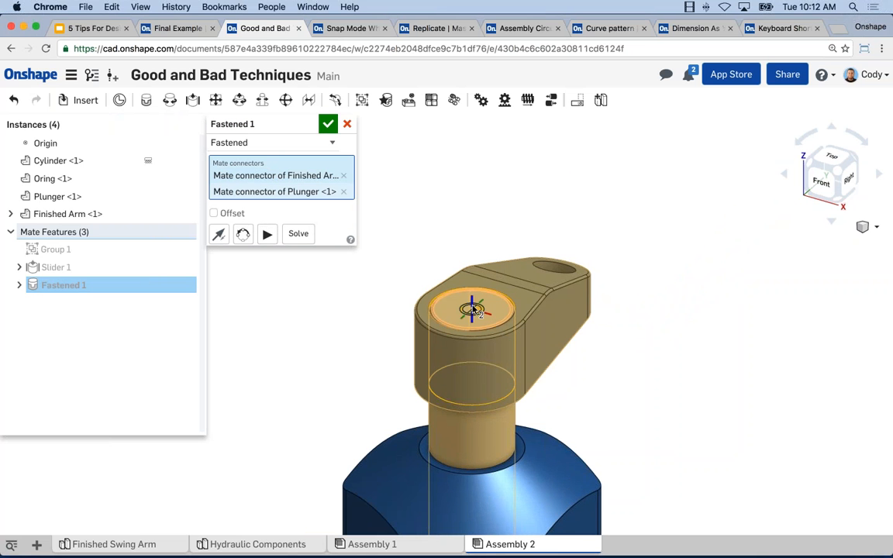
left_click(328, 124)
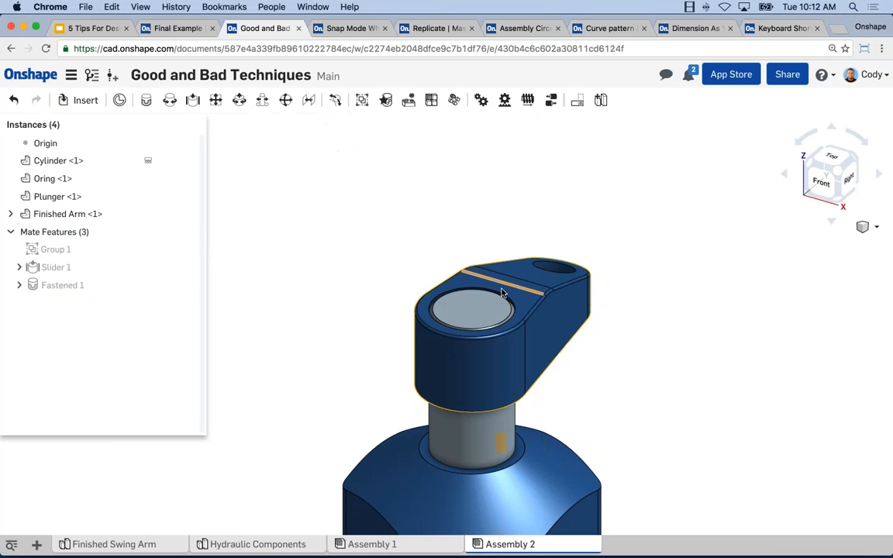
mouse_move(514, 263)
left_mouse_down()
mouse_move(520, 232)
mouse_move(511, 254)
mouse_move(507, 244)
mouse_move(505, 258)
mouse_move(511, 254)
left_mouse_up()
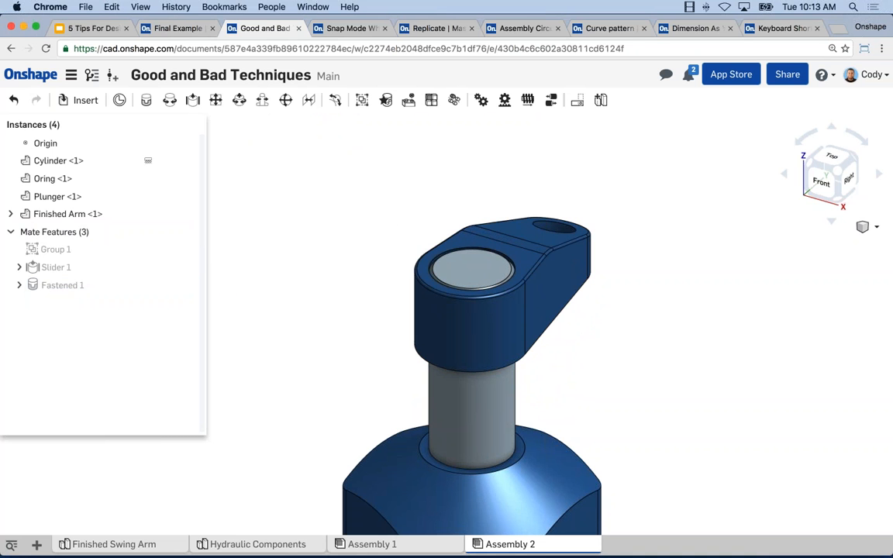
Compare the mate list of Assembly 1 with the mates in Assembly 2, checking the Fastened mate between arm and plunger
left_click(372, 544)
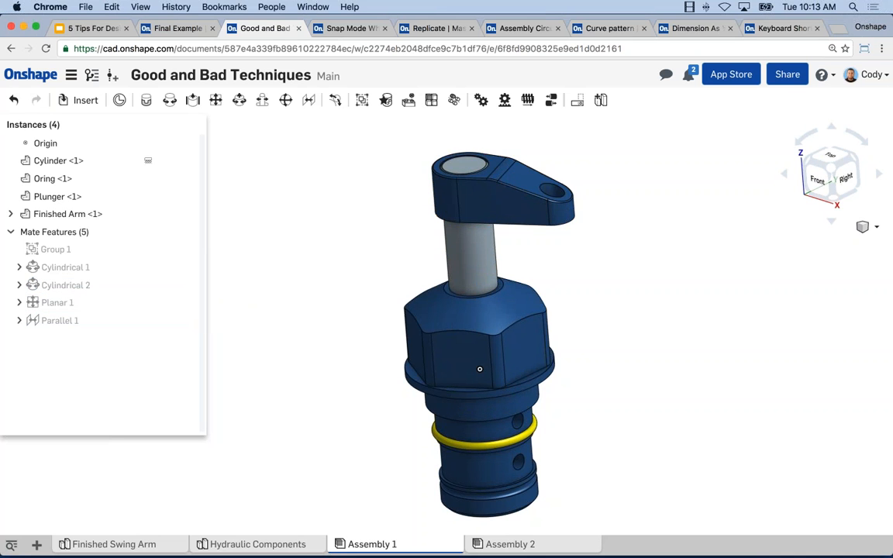
left_click(510, 544)
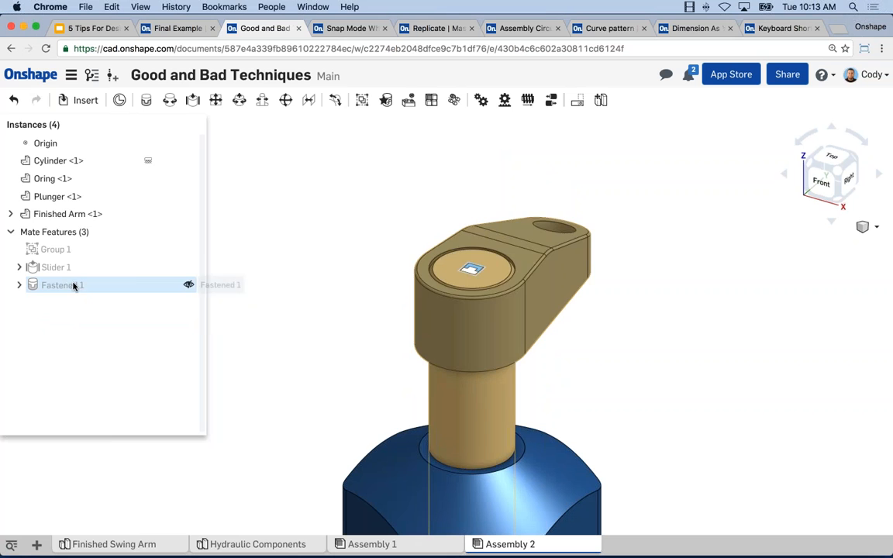
left_click(73, 286)
key("Escape")
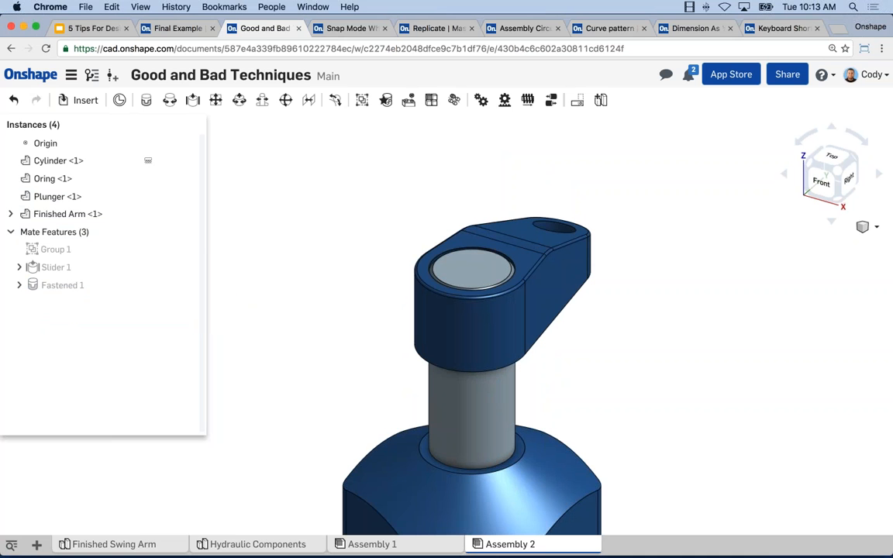
middle_click_drag(363, 229, 357, 155)
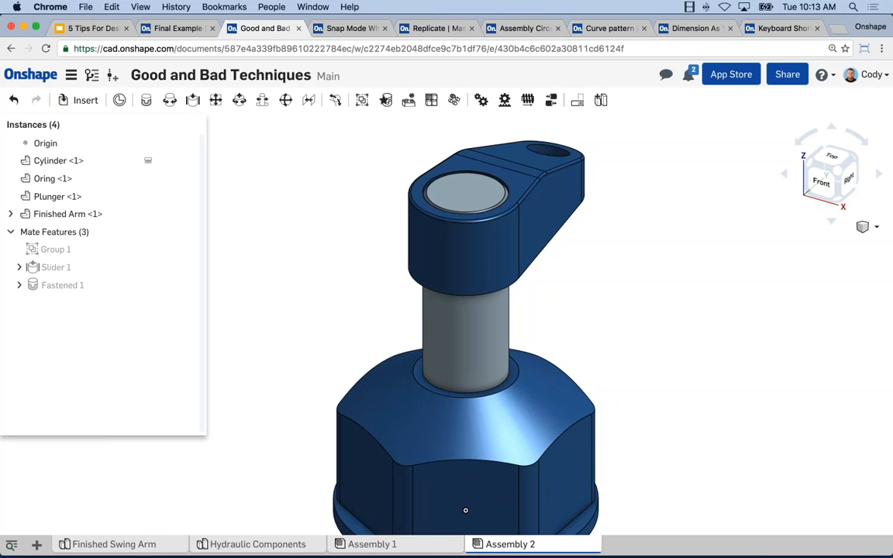
Switch to the Snap Mode While Inserting document and examine the tube in Assembly 1 and the finished Pneumatic Cylinder Assy
left_click(351, 29)
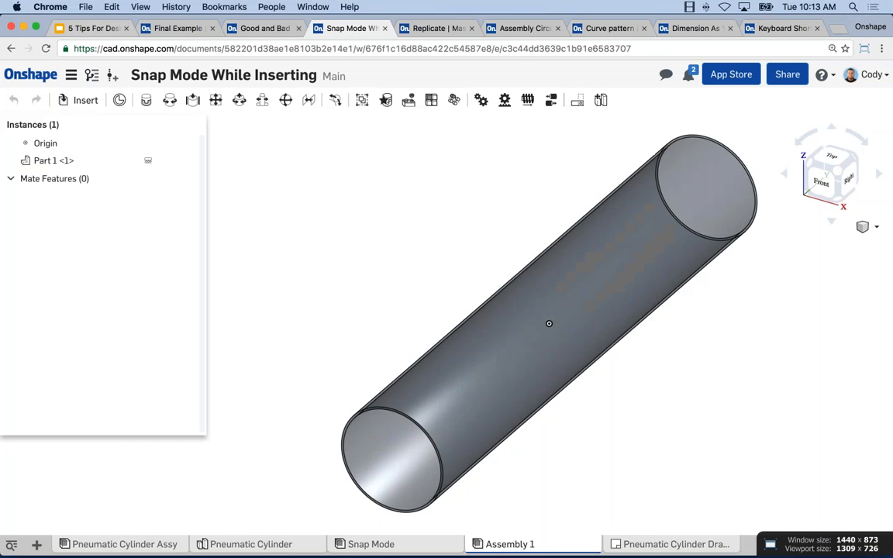
right_click_drag(461, 251, 552, 227)
scroll(553, 227, "down", 1)
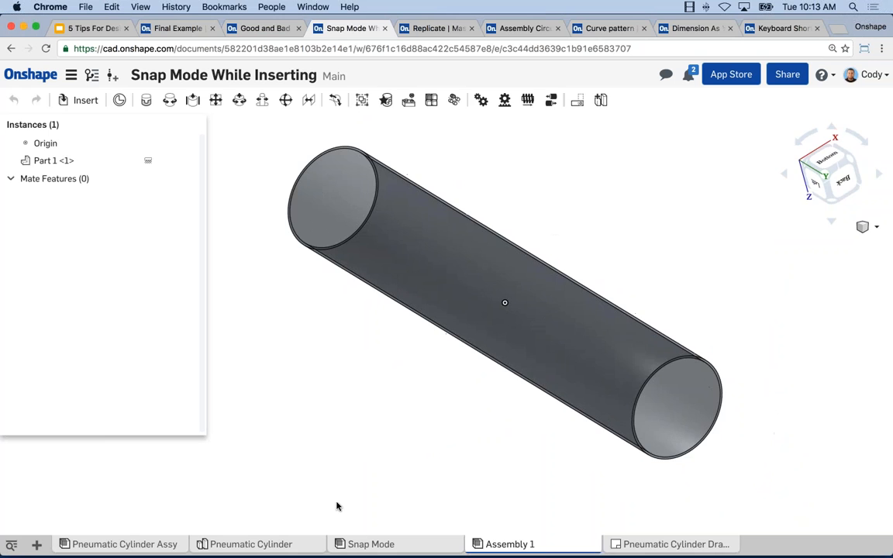
left_click(126, 543)
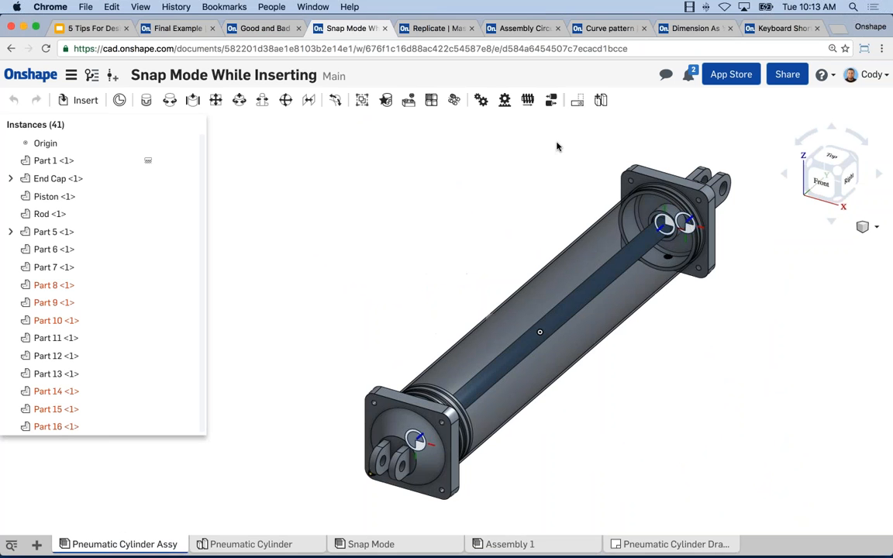
right_click_drag(625, 383, 614, 224)
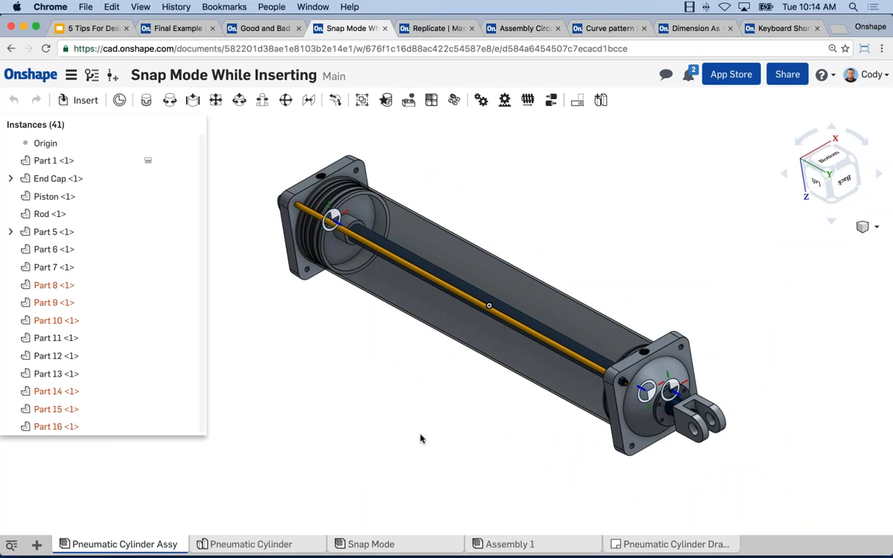
Open the Pneumatic Cylinder part studio and locate the mate connectors at the end of its feature list
left_click(262, 543)
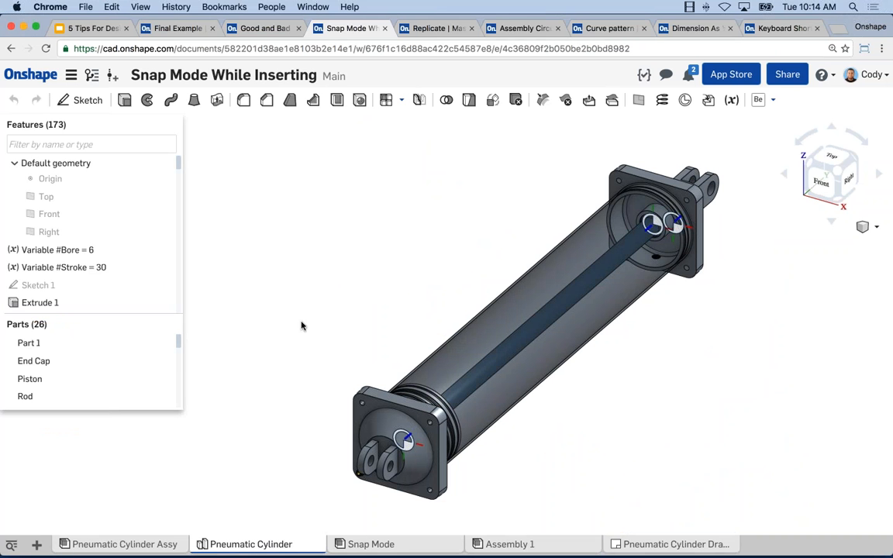
right_click_drag(295, 329, 291, 173)
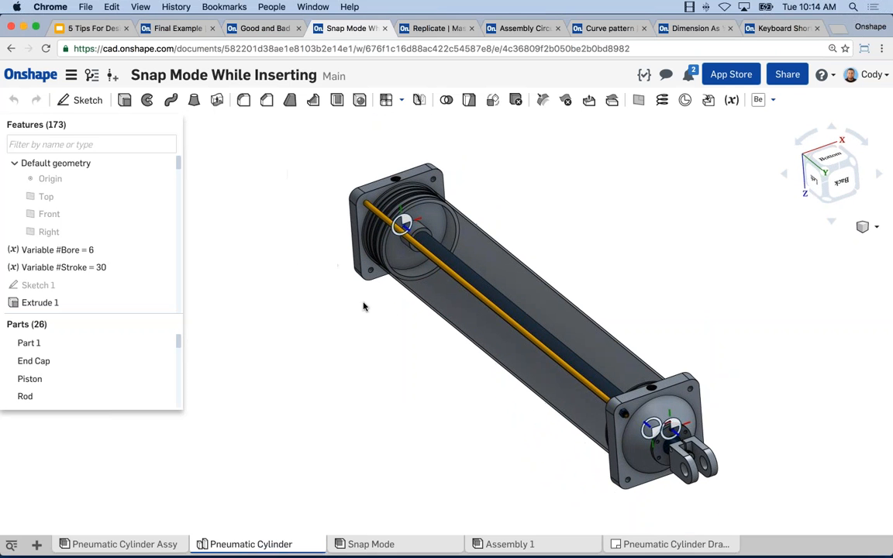
middle_click_drag(363, 306, 281, 299)
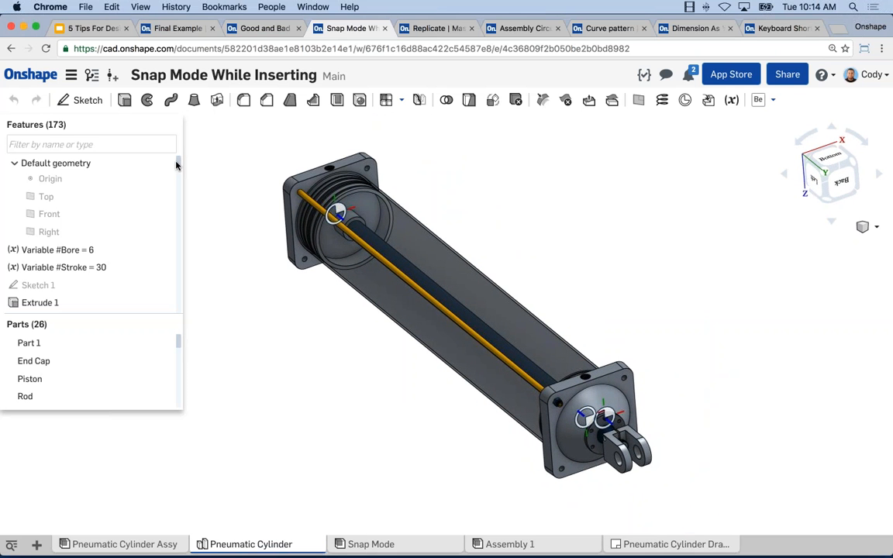
left_click_drag(176, 165, 177, 311)
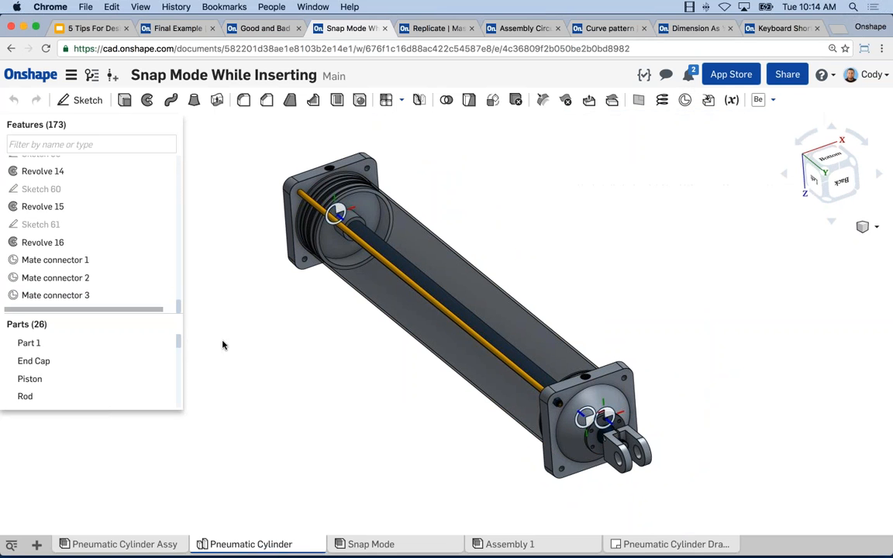
Open Mate connector 1 for editing, inspect its origin edge and owner part on the model, and accept it without changes
left_click(87, 260)
right_click_drag(309, 309, 307, 302)
key("space")
right_click(87, 260)
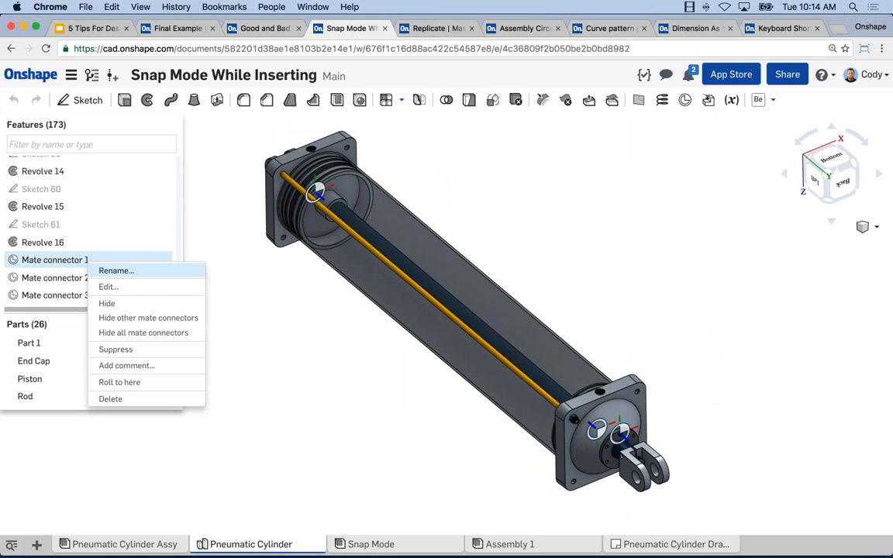
left_click(132, 285)
middle_click_drag(318, 351, 481, 387)
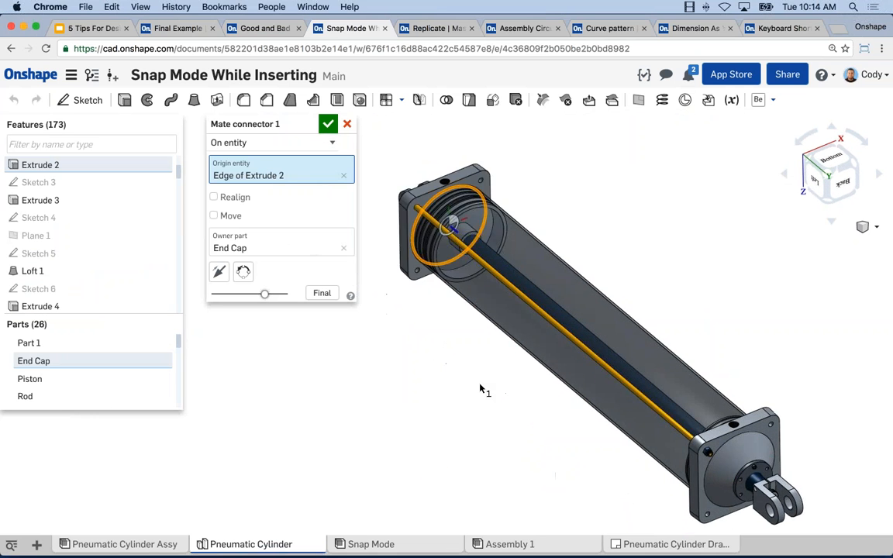
scroll(482, 231, "up", 5)
scroll(484, 230, "up", 2)
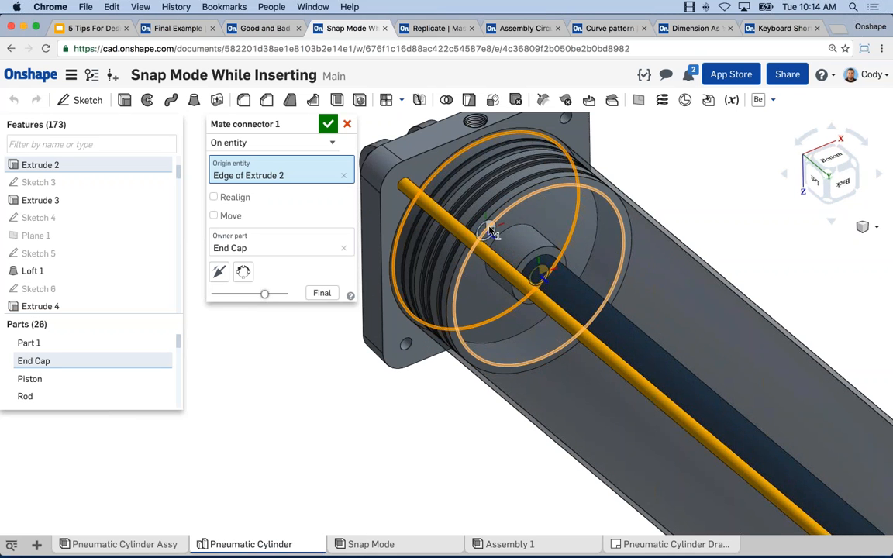
scroll(454, 392, "down", 8)
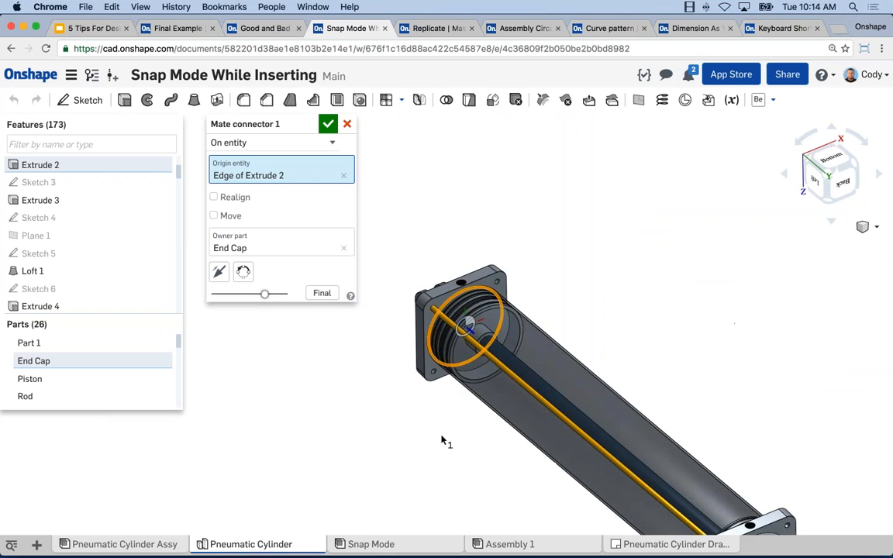
middle_click_drag(439, 355, 436, 349)
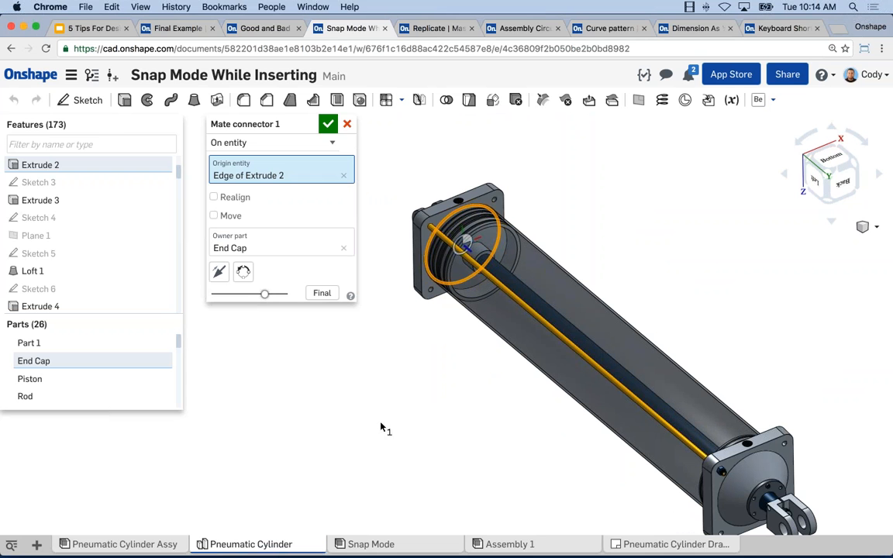
left_click(328, 124)
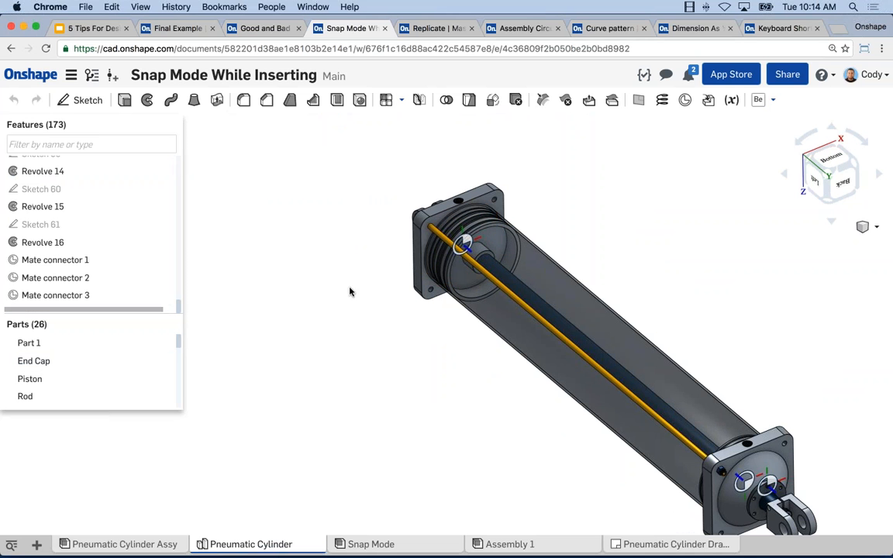
middle_click_drag(422, 358, 389, 336)
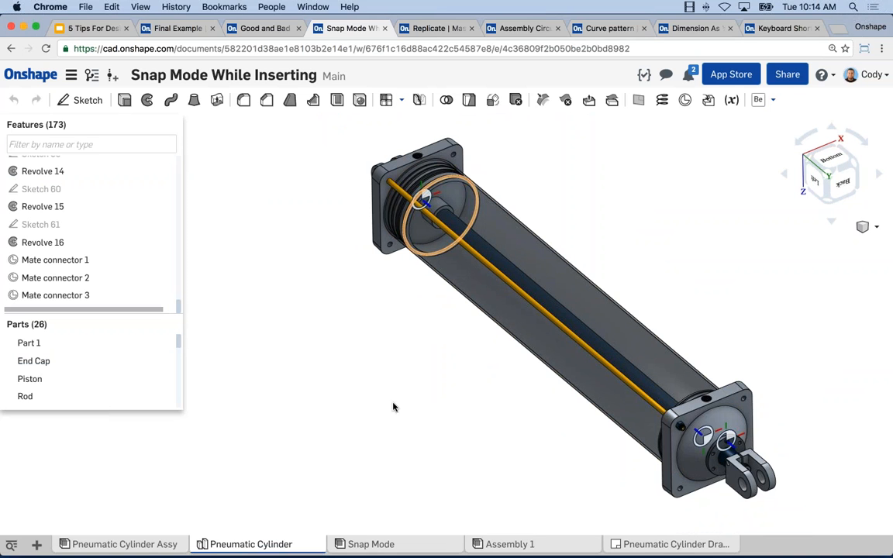
Return to Assembly 1 with the single tube and turn on Snap mode
left_click(510, 544)
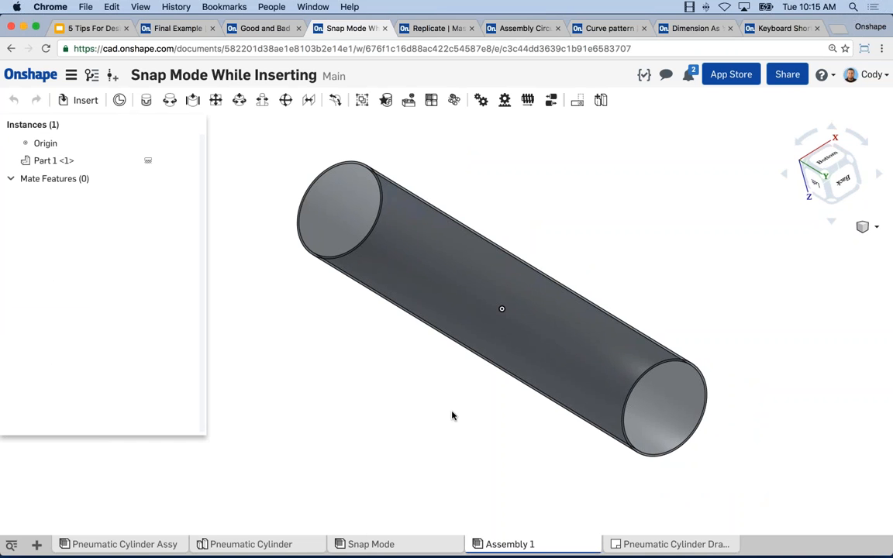
middle_click_drag(453, 417, 467, 401)
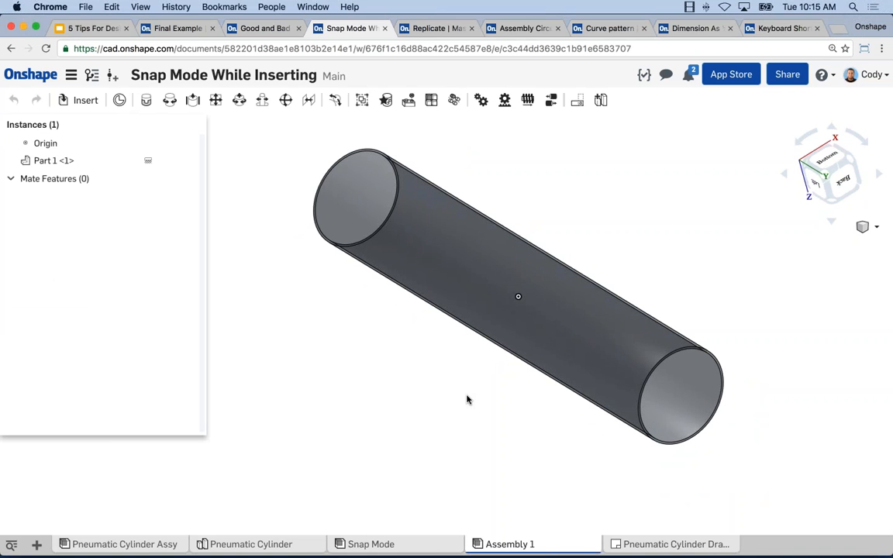
left_click(386, 101)
scroll(614, 240, "down", 1)
middle_click_drag(559, 208, 589, 225)
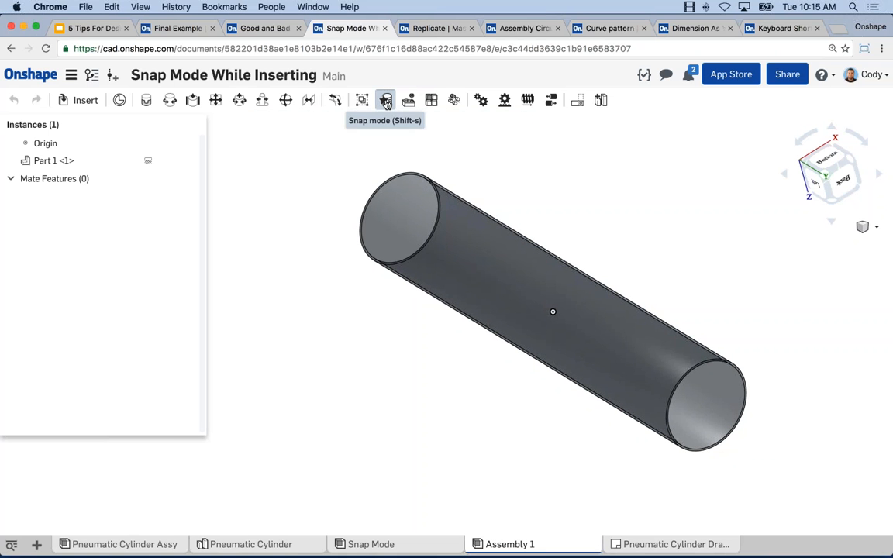
Insert the End Cap and Part 5 from the Pneumatic Cylinder studio, snapping each to the centre of an opposite tube end
left_click(80, 101)
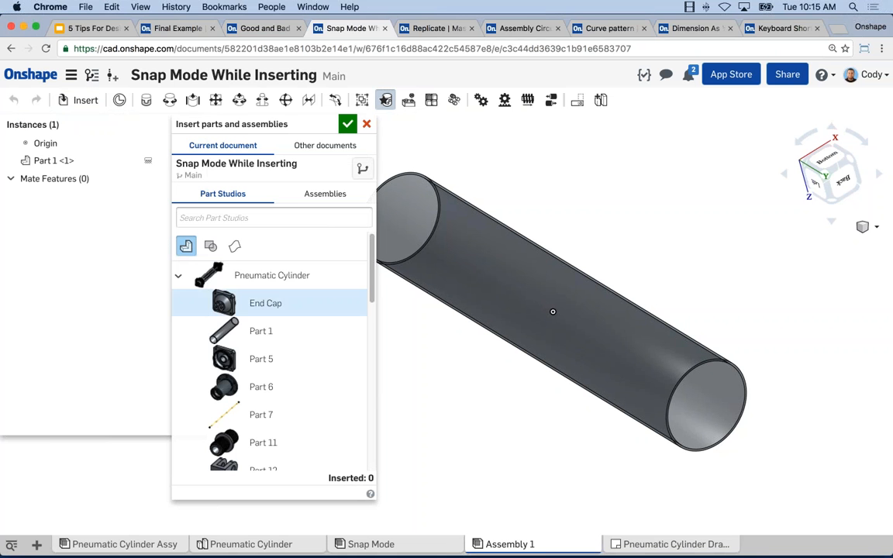
left_click(274, 305)
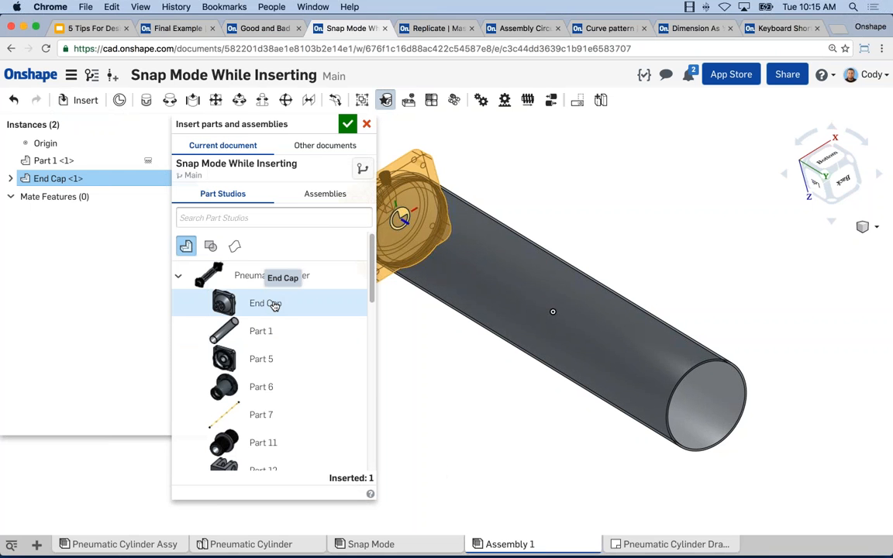
middle_click_drag(531, 361, 575, 355)
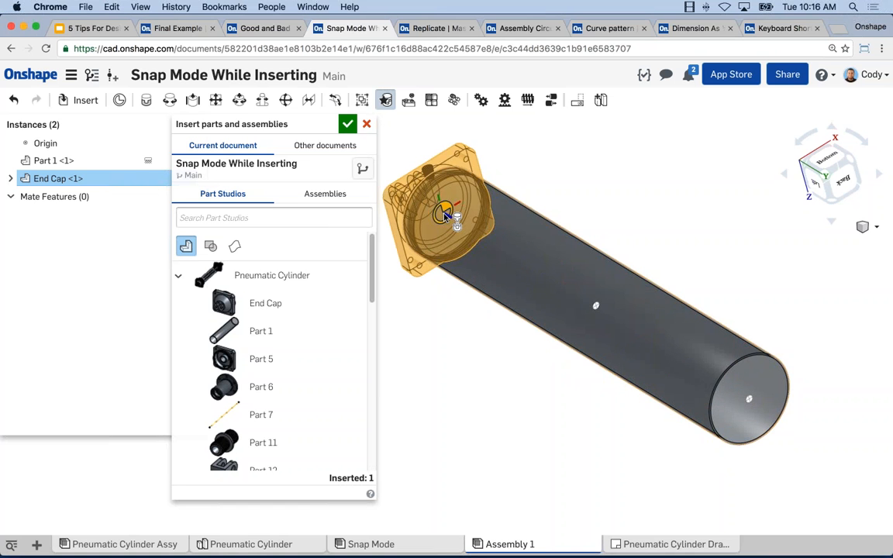
left_click(444, 215)
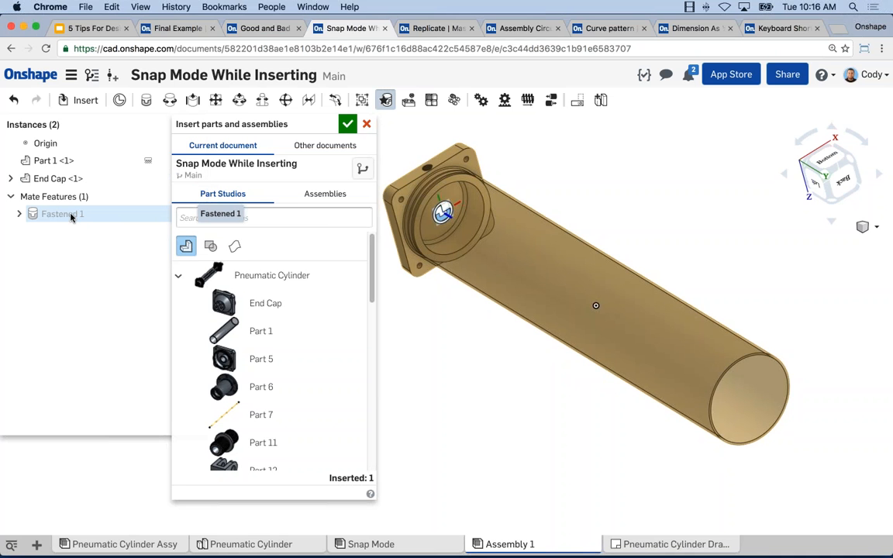
left_click(283, 362)
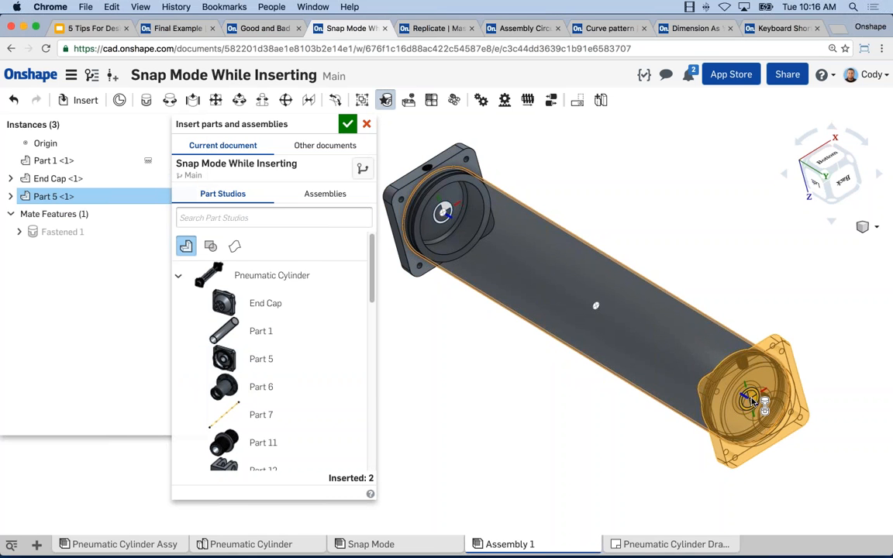
left_click(749, 399)
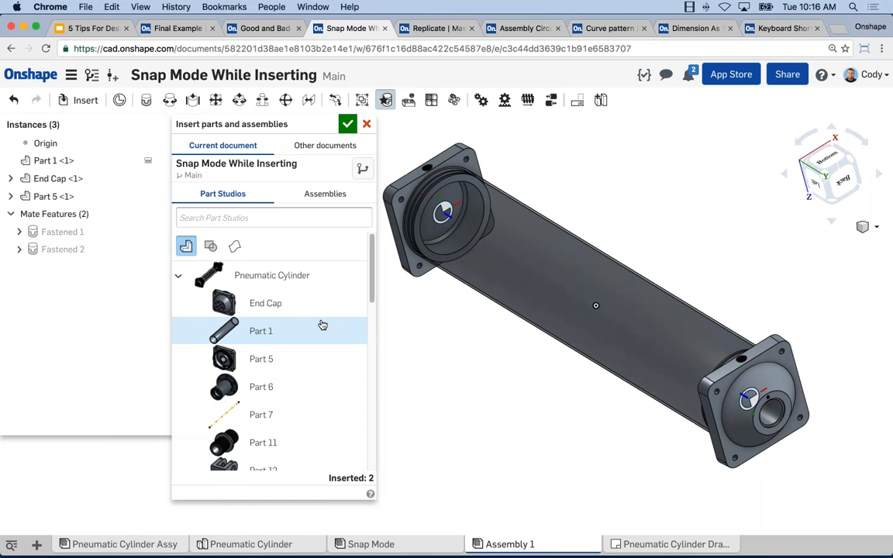
left_click_drag(369, 268, 371, 357)
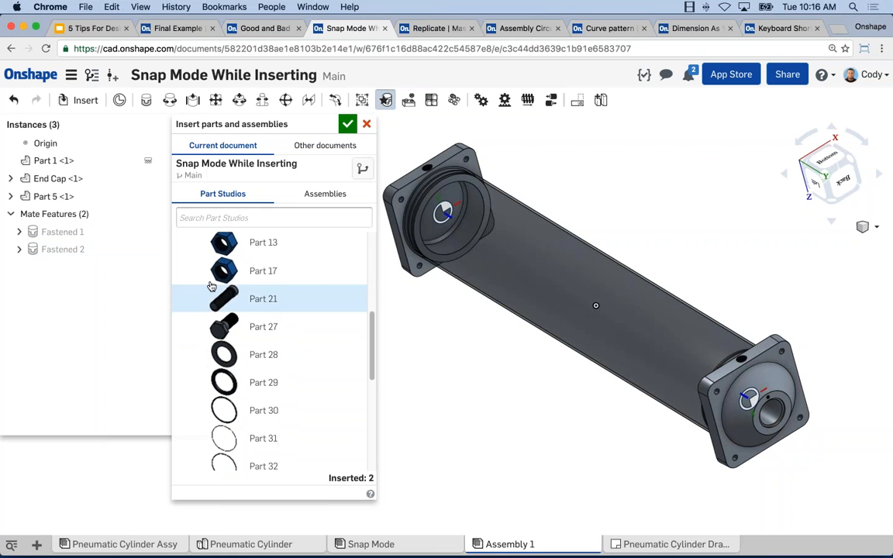
left_click(252, 301)
middle_click_drag(561, 391, 447, 347)
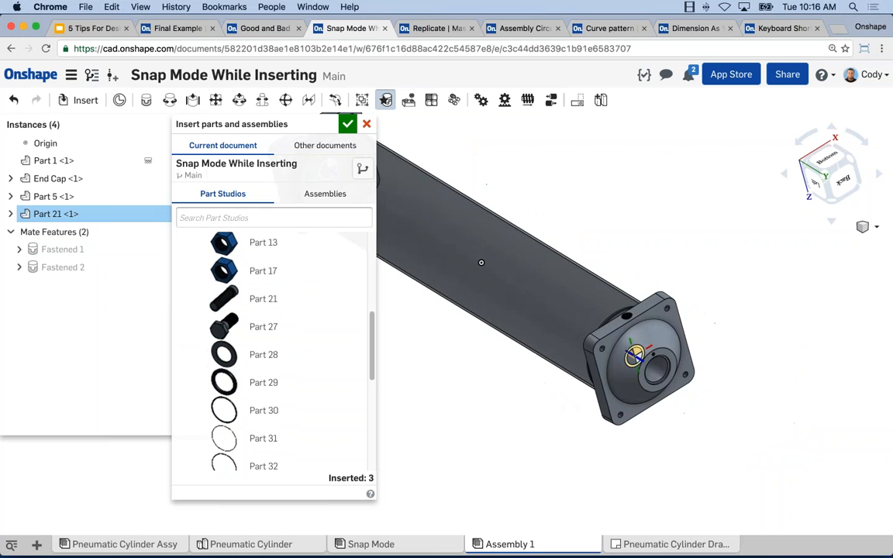
scroll(659, 326, "up", 8)
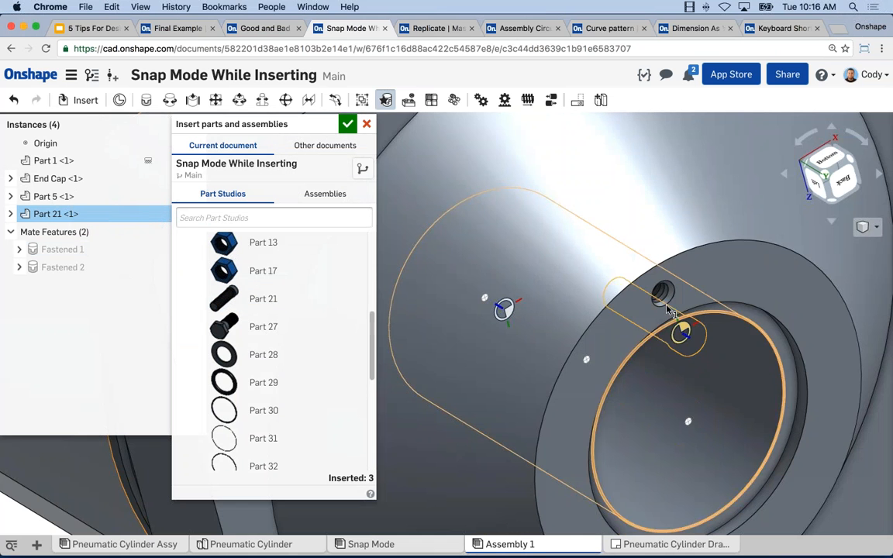
scroll(690, 329, "down", 5)
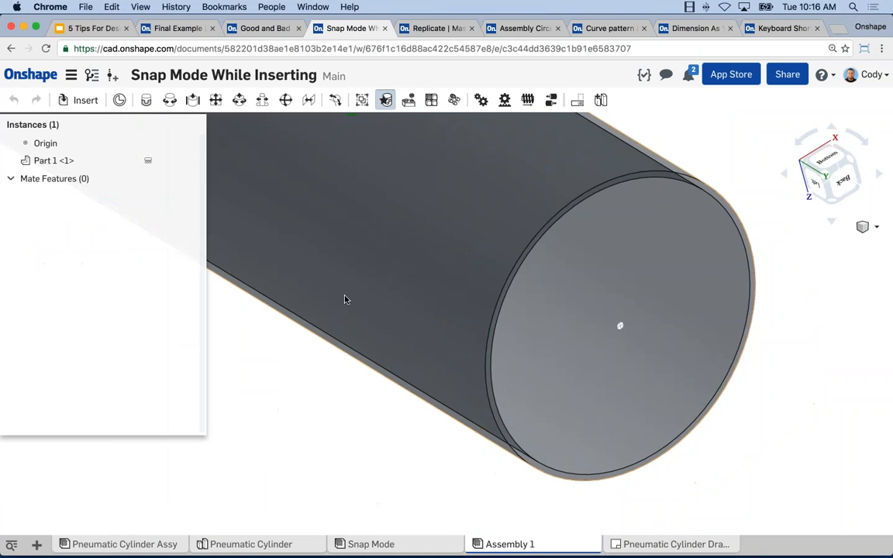
Insert the End Cap from the Pneumatic Cylinder studio and snap it to the centre of one tube end
scroll(370, 234, "down", 5)
middle_click_drag(371, 233, 541, 348)
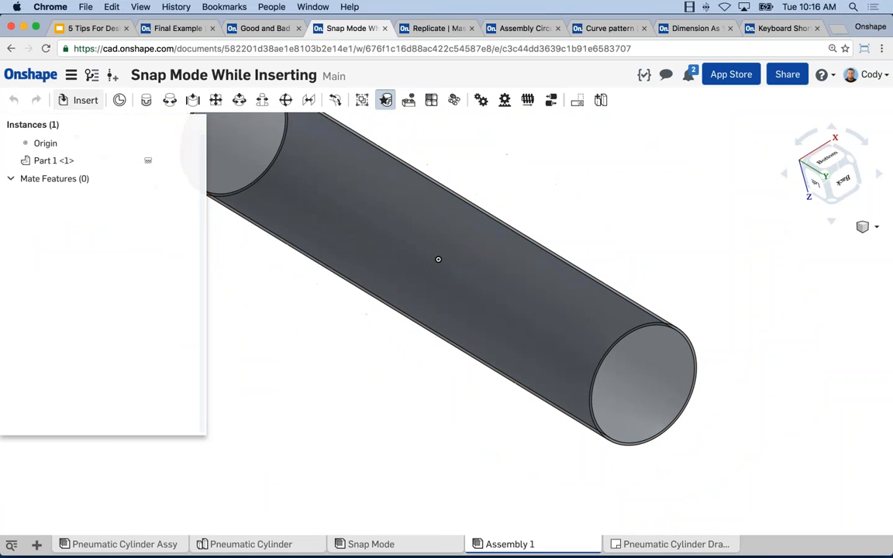
left_click(81, 100)
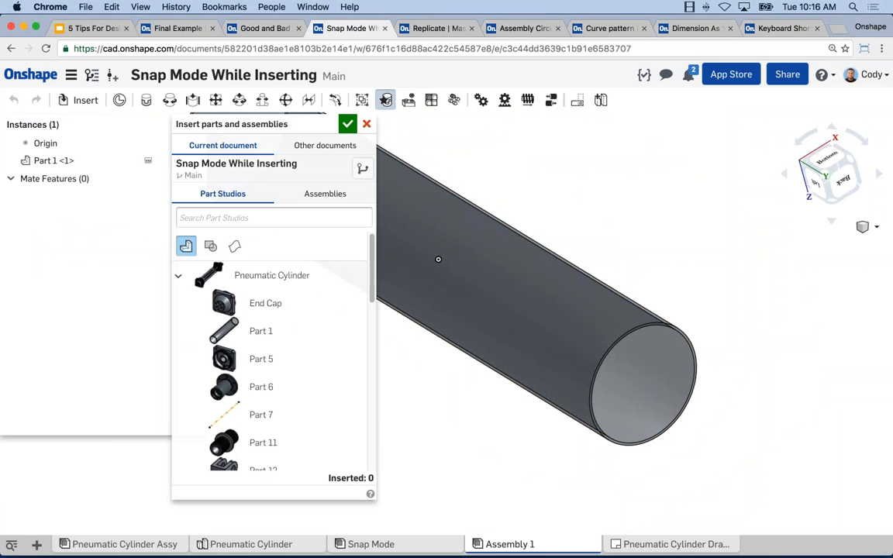
left_click(268, 305)
middle_click_drag(463, 368, 597, 407)
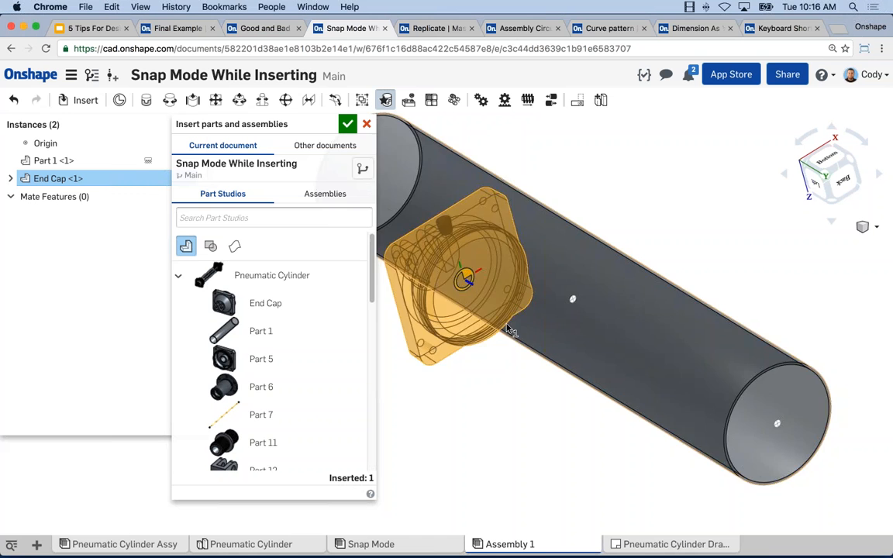
scroll(510, 330, "down", 3)
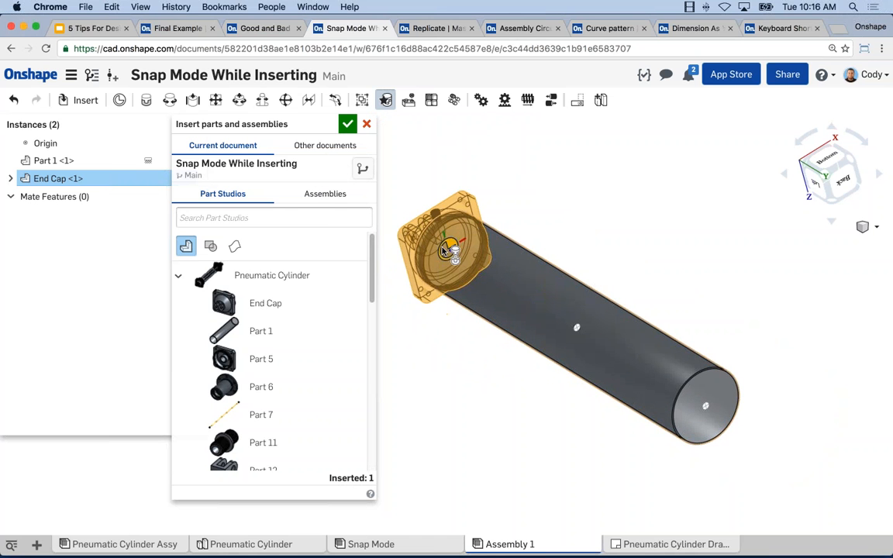
left_click(397, 221)
Insert Part 5 snapped to the tube end opposite the End Cap, and add Part 6 at its default position
left_click(264, 359)
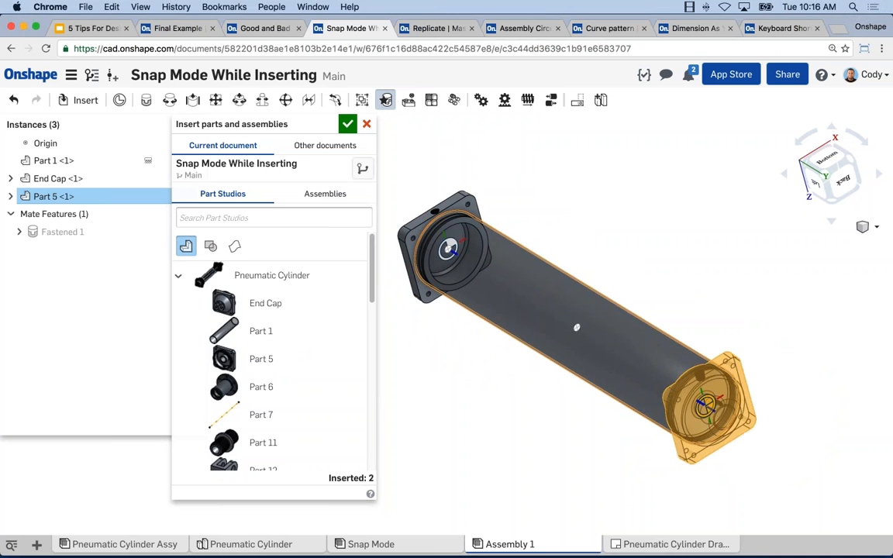
left_click(576, 327)
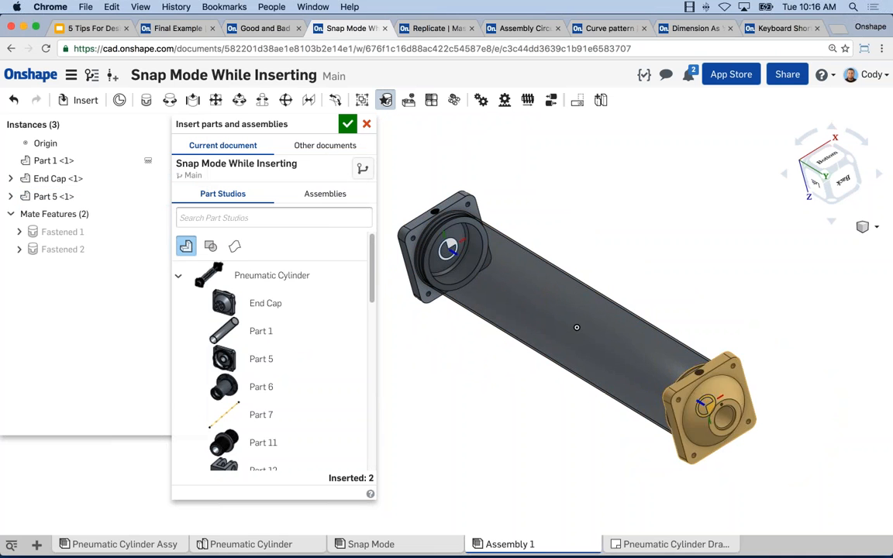
left_click(260, 393)
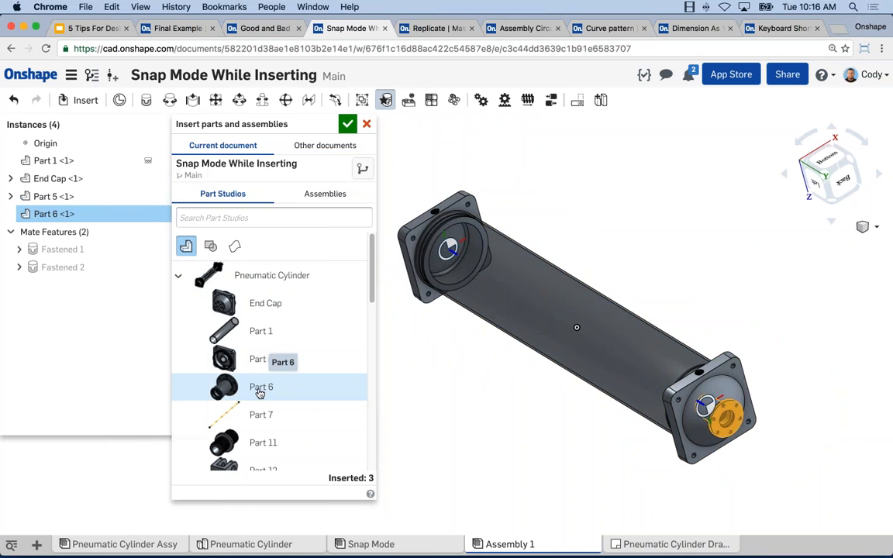
left_click(346, 124)
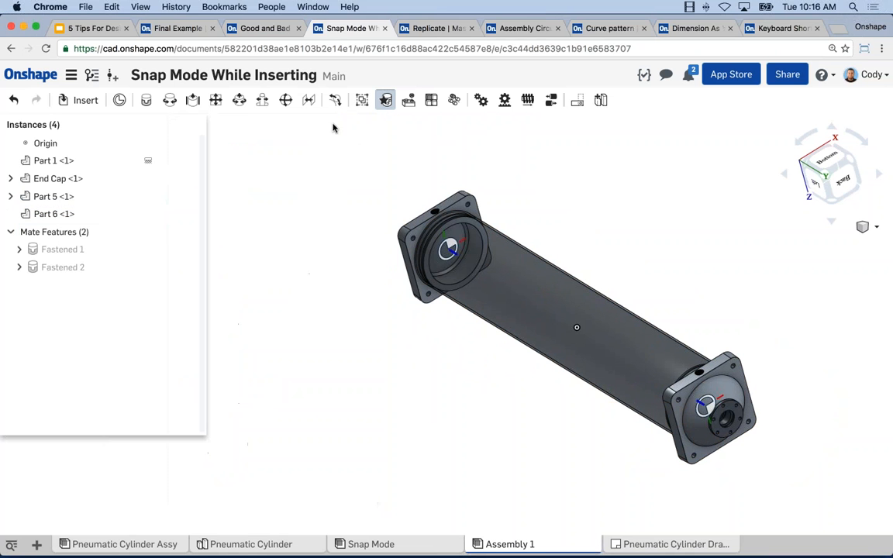
Insert the Part 21 screw and snap it into one of the bolt holes in Part 6's flange
left_click(87, 100)
scroll(371, 306, "down", 5)
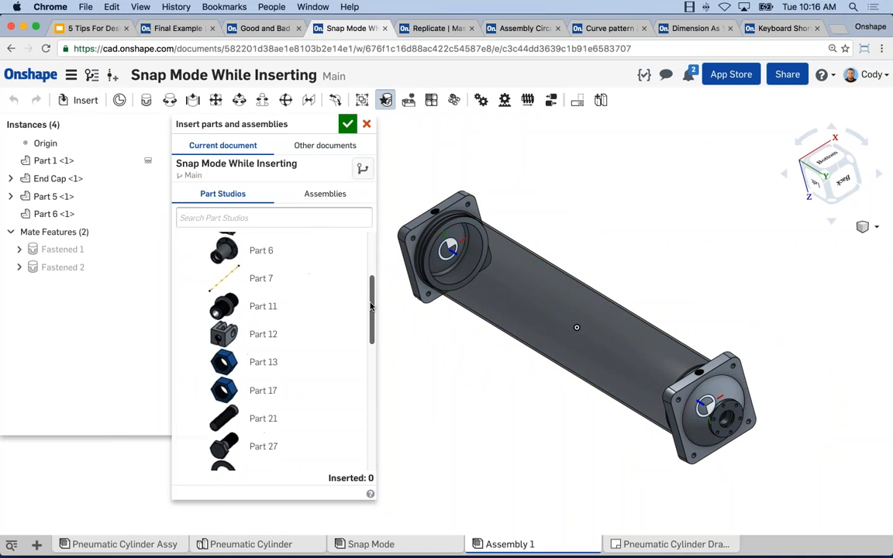
scroll(371, 306, "down", 5)
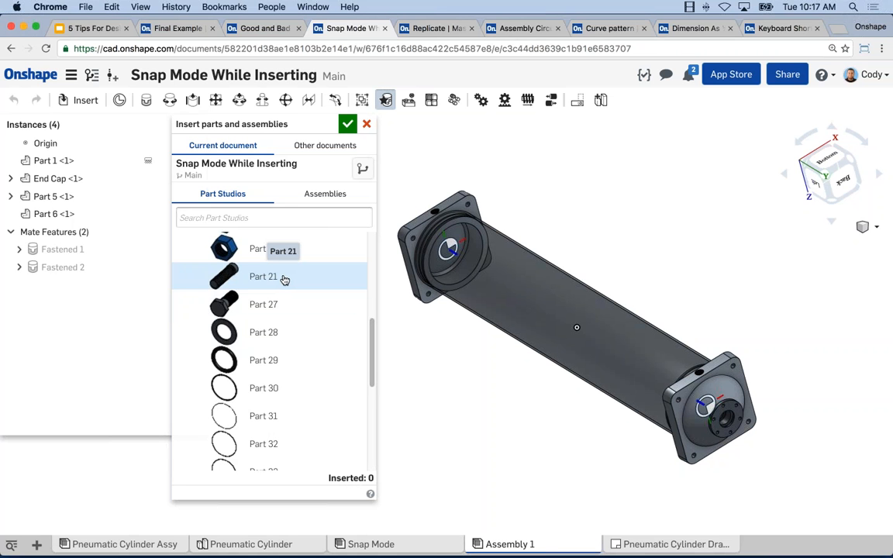
left_click(285, 278)
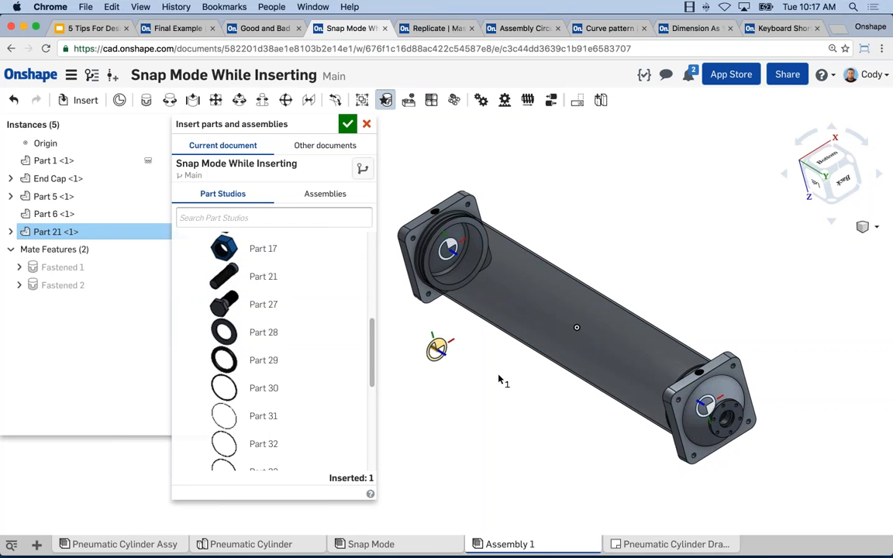
scroll(612, 390, "up", 10)
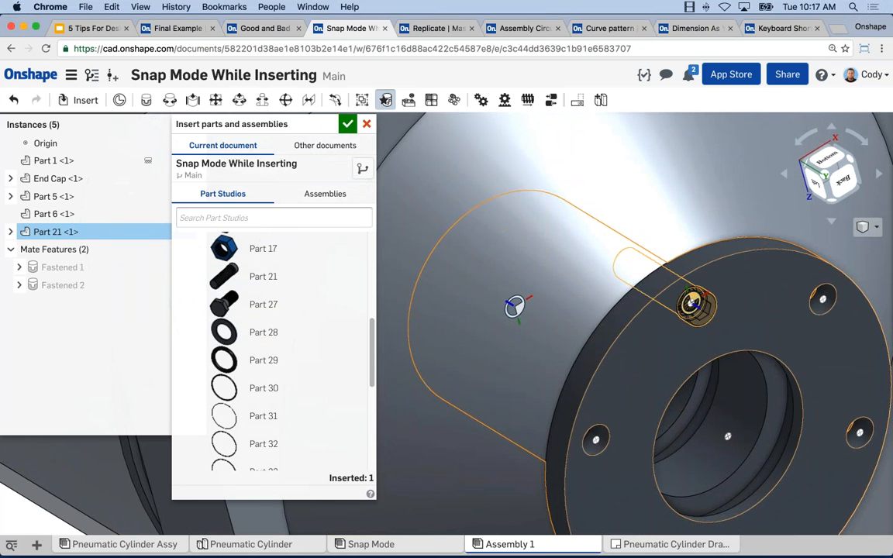
left_click(828, 302)
scroll(739, 351, "down", 5)
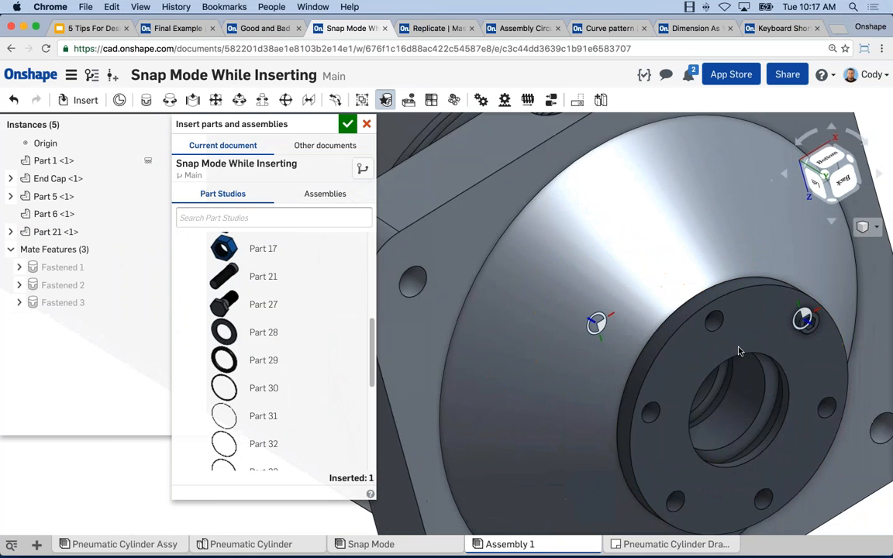
middle_click_drag(739, 351, 699, 334)
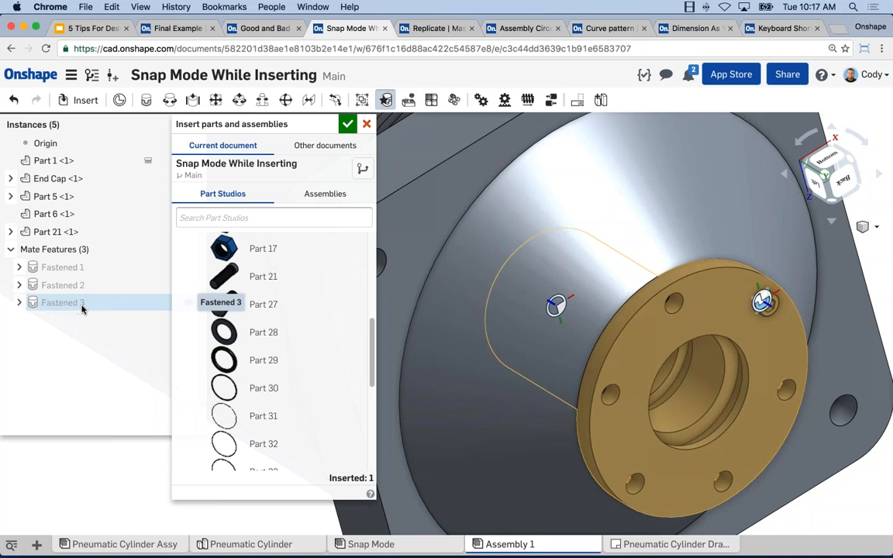
Insert a second Part 21 screw and snap it into another bolt hole of Part 6's flange
left_click(248, 276)
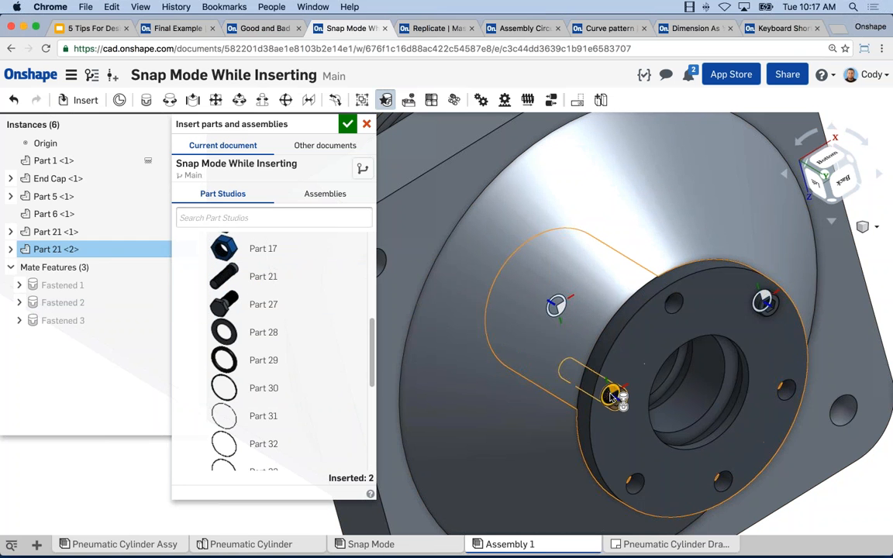
left_click(612, 397)
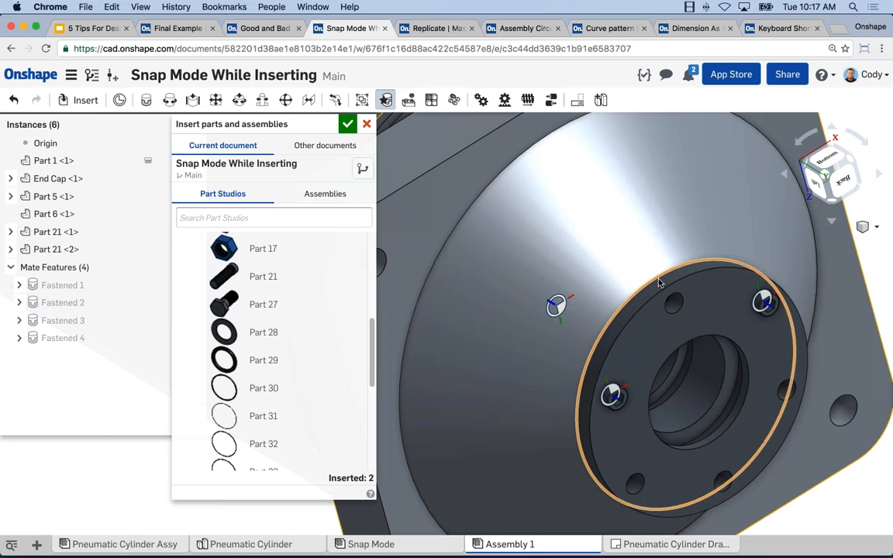
scroll(676, 293, "down", 4)
middle_click_drag(676, 293, 666, 293)
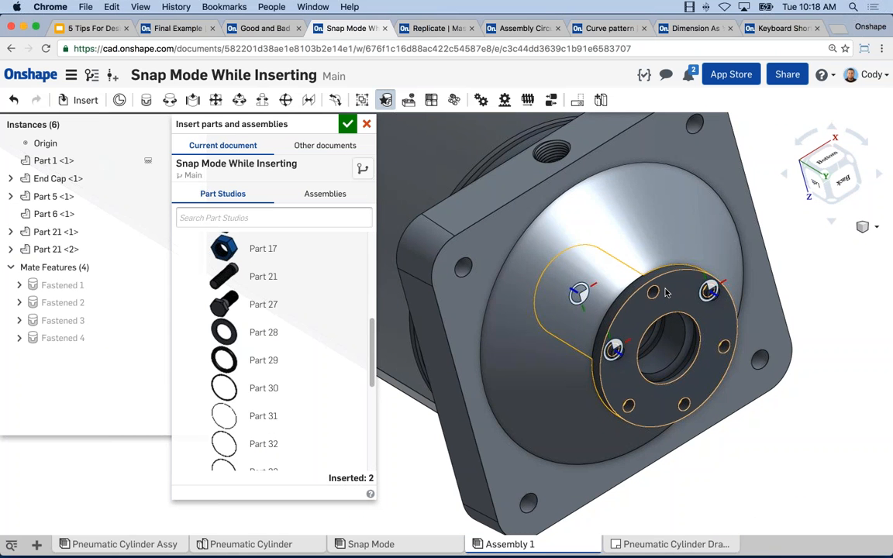
right_click_drag(665, 292, 728, 301)
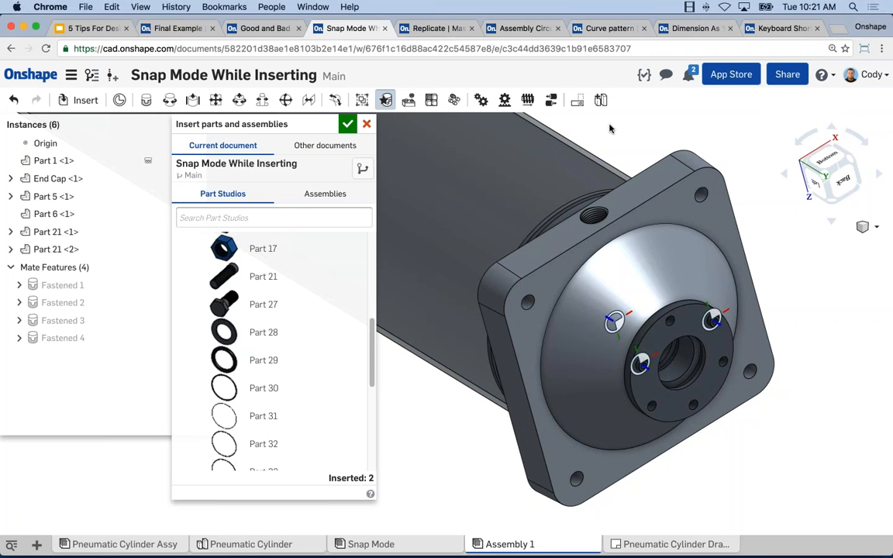
Return to the Tip # 4 slide, switch to the Good and Bad Techniques document, and view the whole cylinder in Assembly 2
key("super+1")
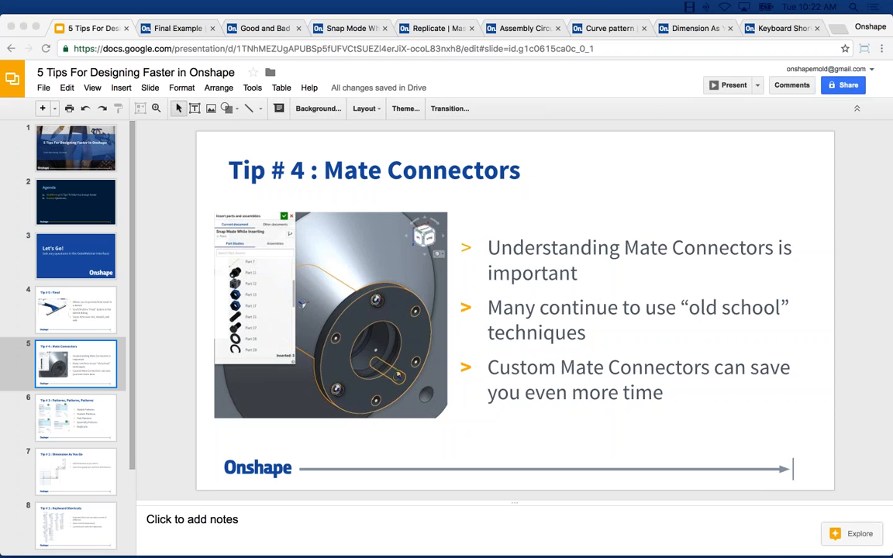
left_click(276, 29)
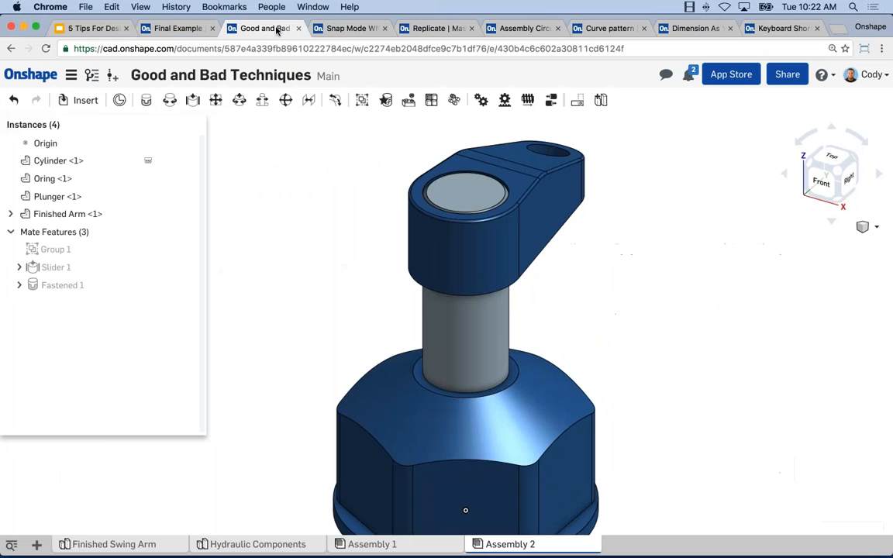
scroll(334, 247, "down", 3)
scroll(422, 200, "down", 3)
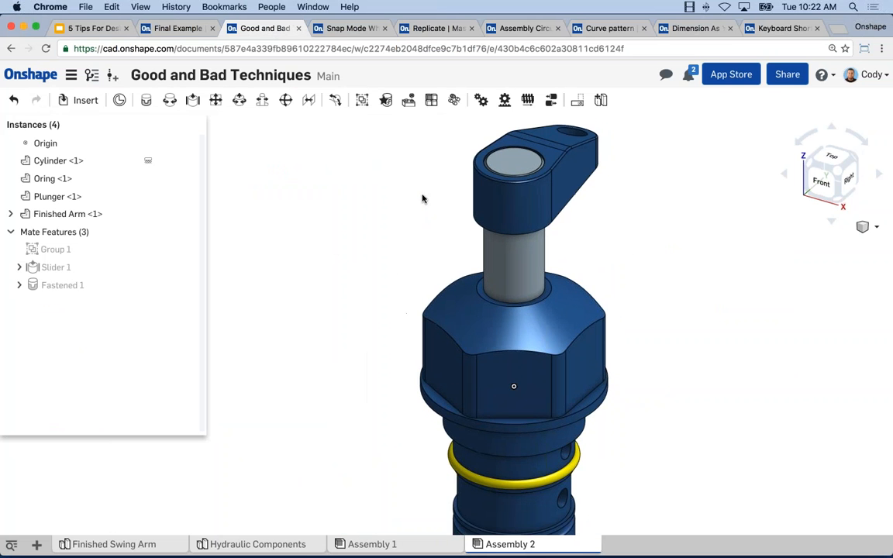
Expand the Main workspace's change history, inspect the options for the Assembly 1 Planar 1 insertion, and close the history
left_click(91, 74)
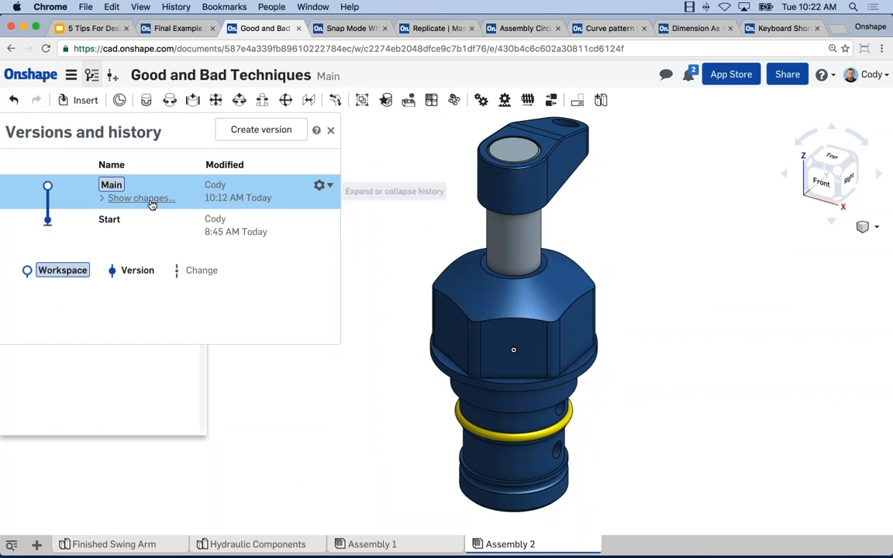
left_click(150, 200)
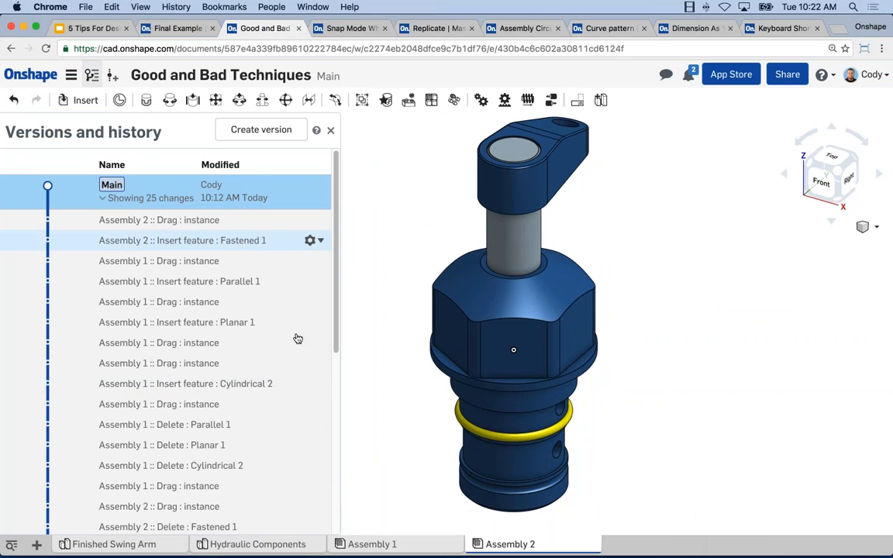
left_click(319, 321)
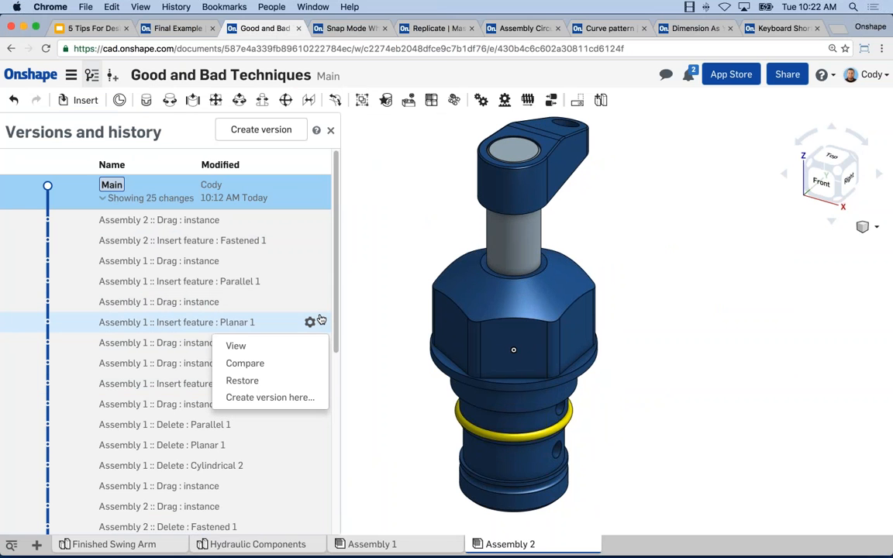
left_click(378, 253)
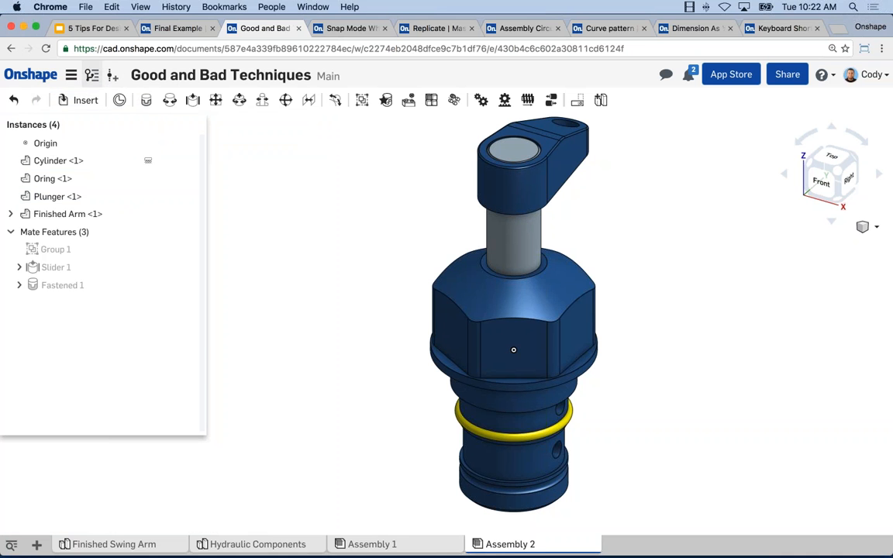
Expand the Main workspace's change history, load its older changes, review them back to the Start version, and close the history
left_click(92, 75)
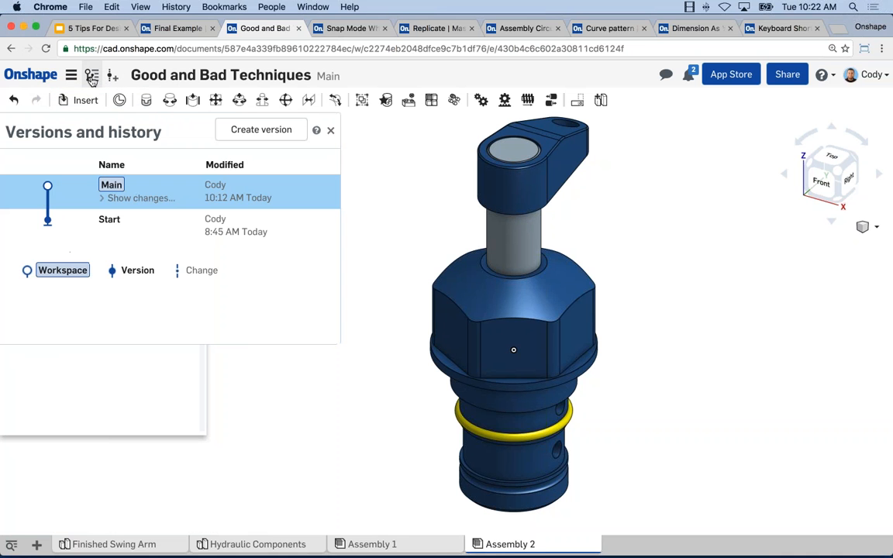
left_click(133, 199)
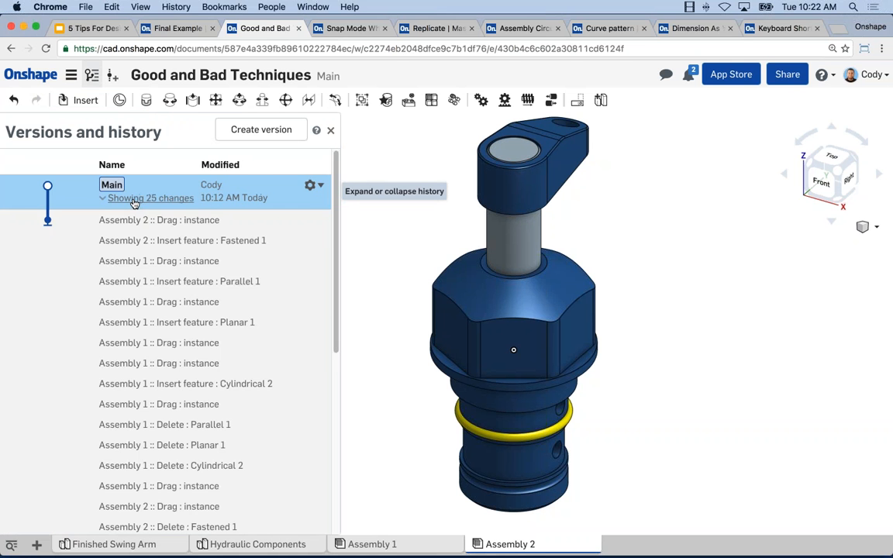
scroll(309, 248, "down", 5)
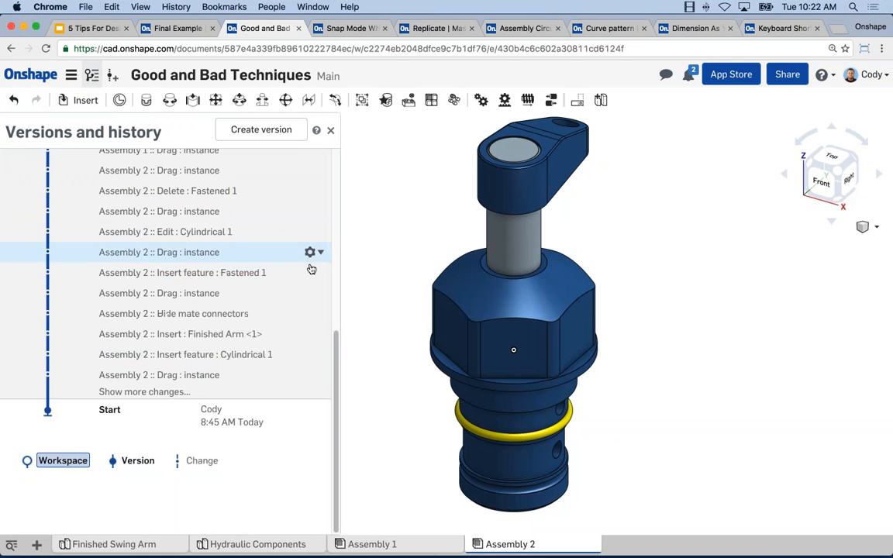
left_click(153, 392)
scroll(271, 259, "down", 3)
scroll(274, 261, "down", 5)
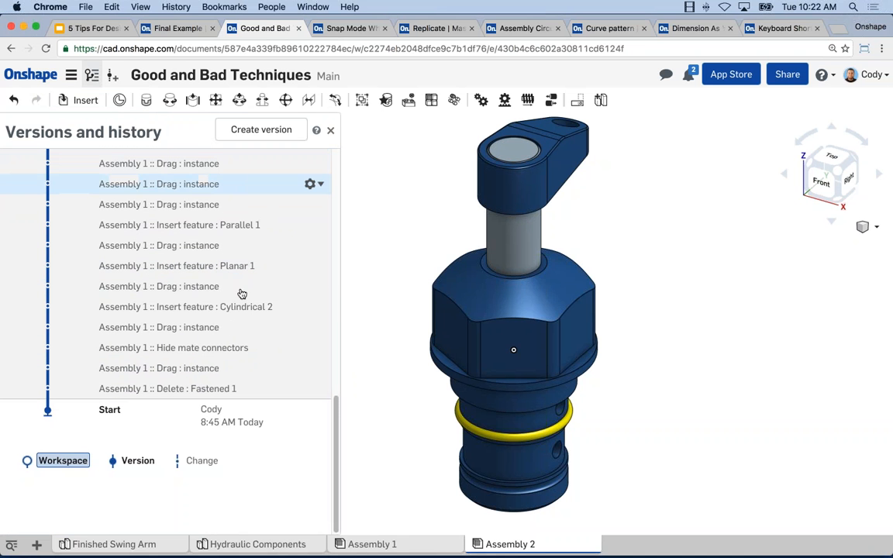
left_click(331, 132)
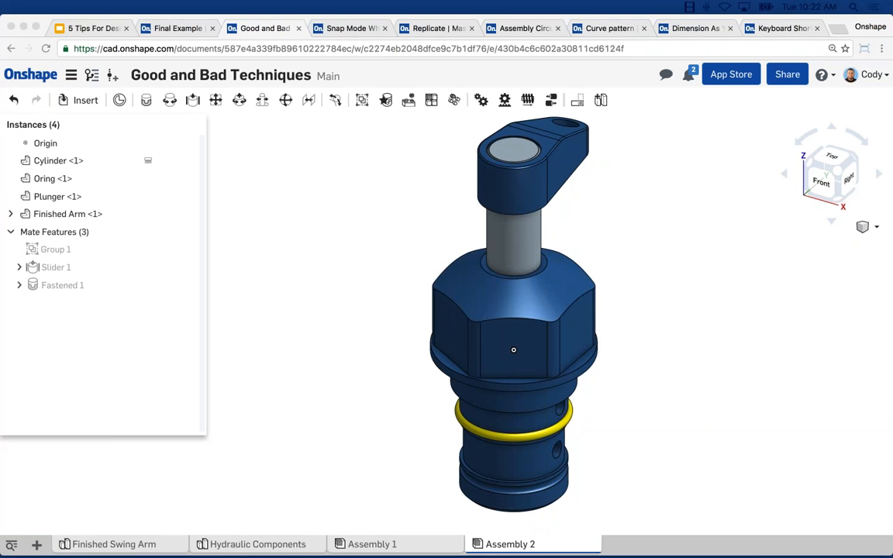
Look over the available help resources, such as Videos, Tutorials and Keyboard shortcuts, and dismiss the list
middle_click_drag(438, 201, 477, 193)
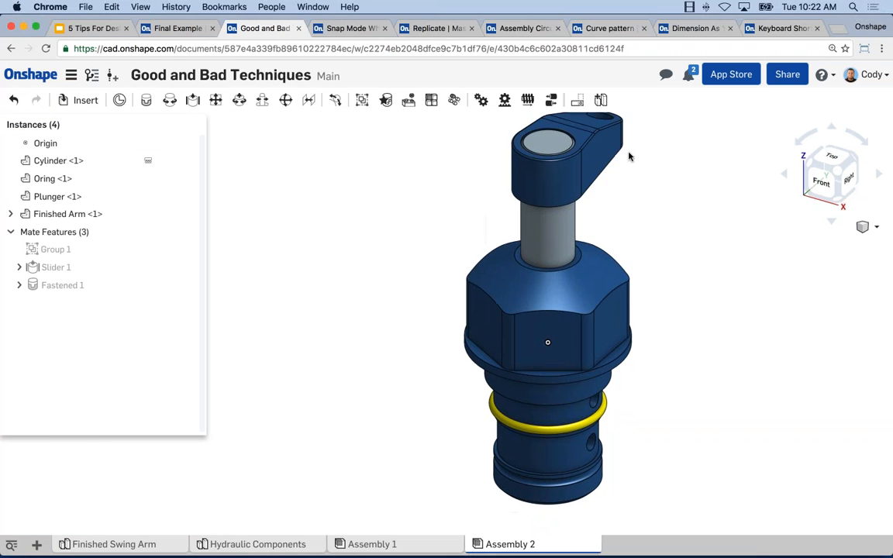
left_click(832, 77)
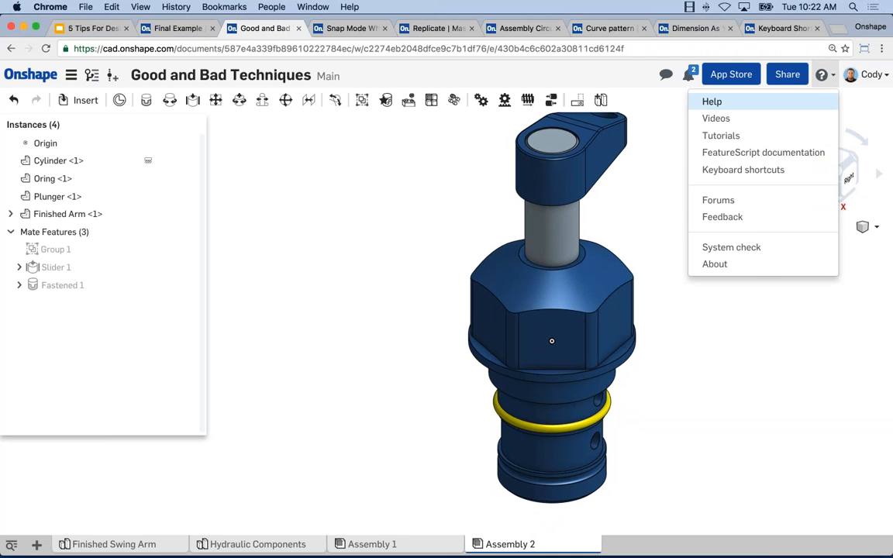
left_click(636, 196)
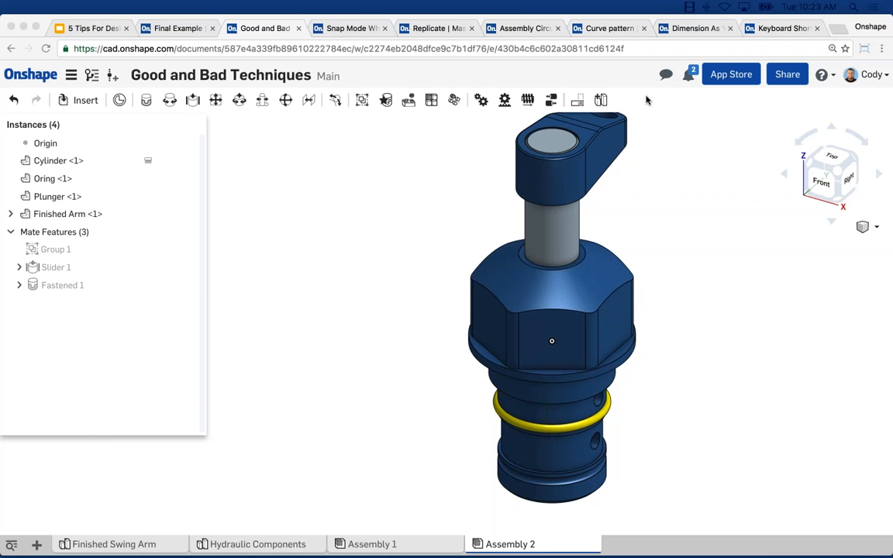
Switch to the 5 Tips For Designing Faster in Onshape slides and present from the Tip # 4 : Mate Connectors slide
left_click(399, 183)
middle_click_drag(401, 183, 383, 181)
key("super+1")
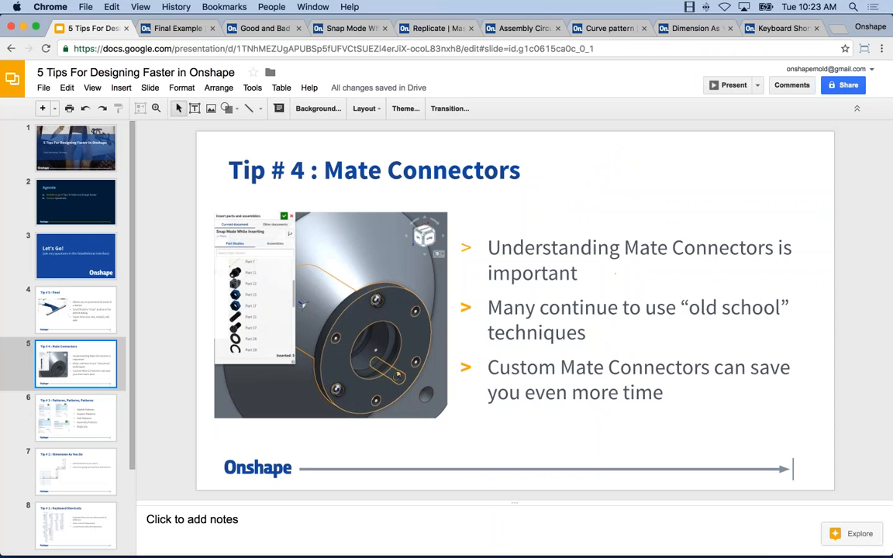
left_click(727, 86)
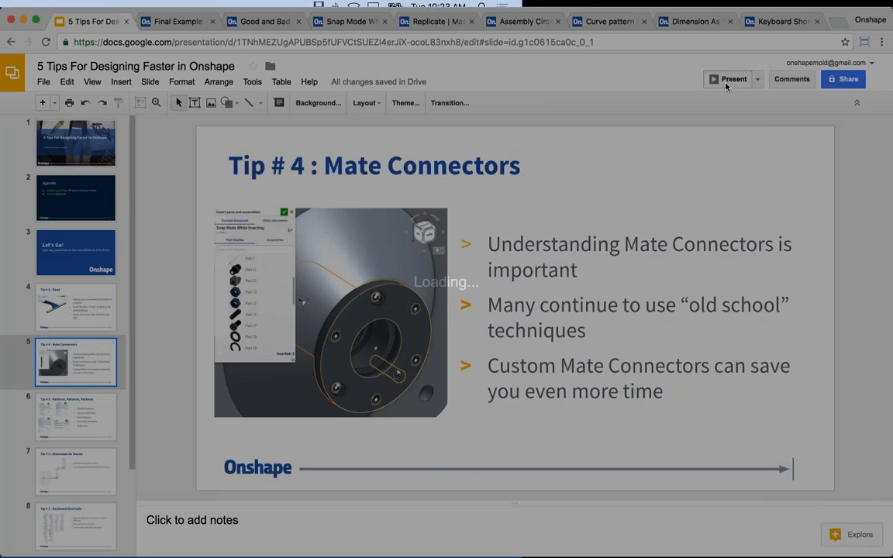
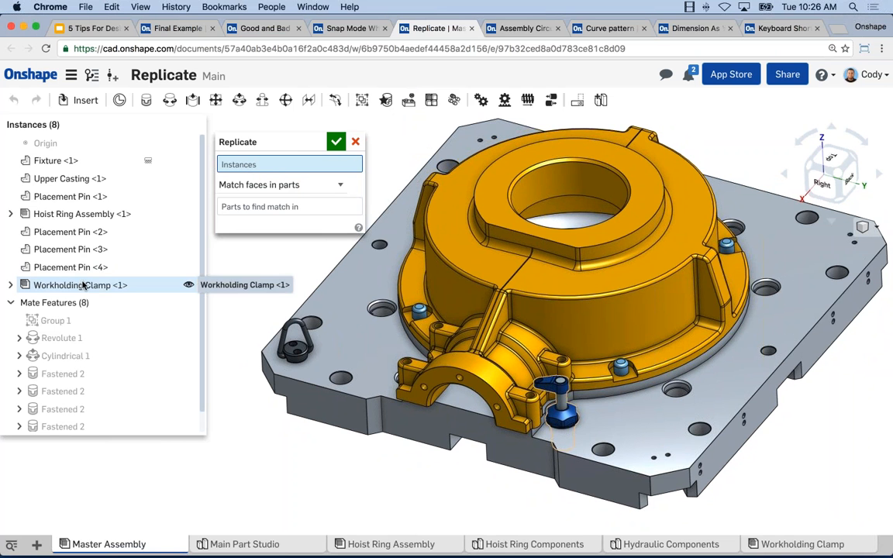
Replicate Workholding Clamp <1> by matching edges on the upper face of Fixture <1>
scroll(541, 364, "up", 10)
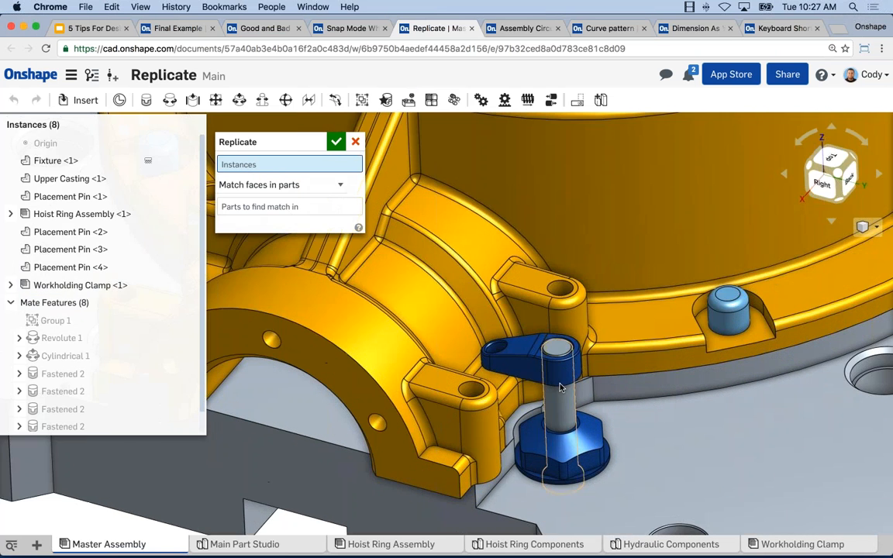
key("f")
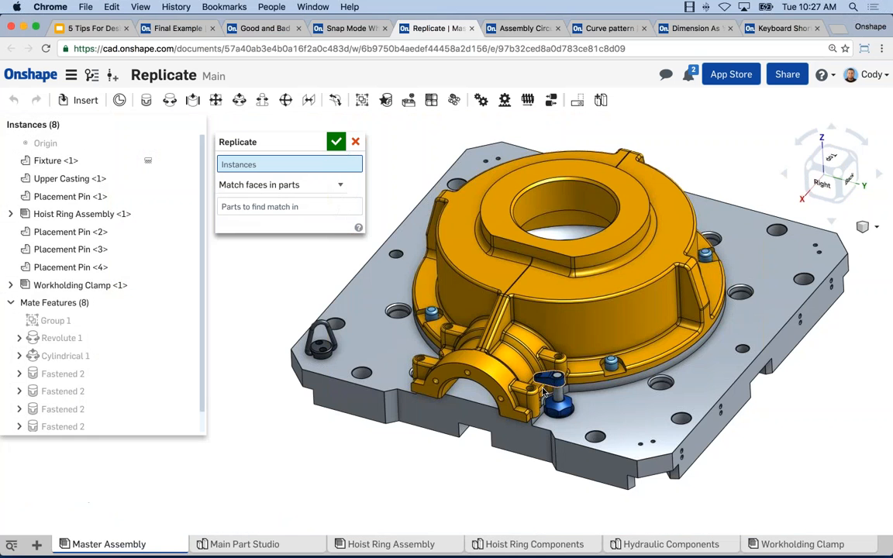
left_click(120, 286)
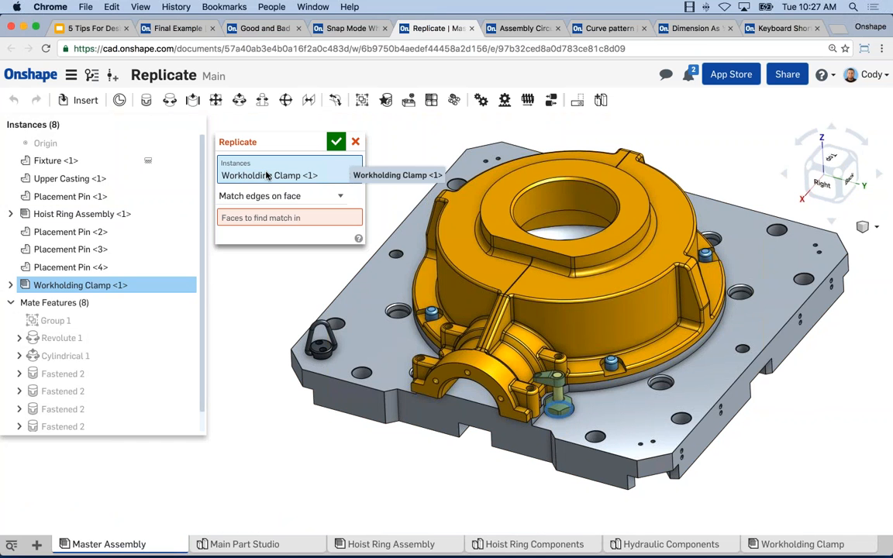
left_click(282, 220)
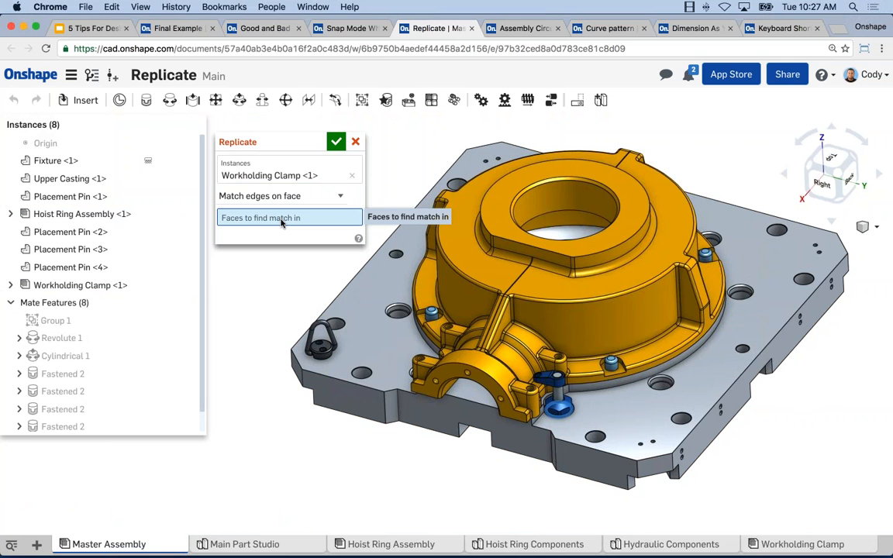
left_click(636, 412)
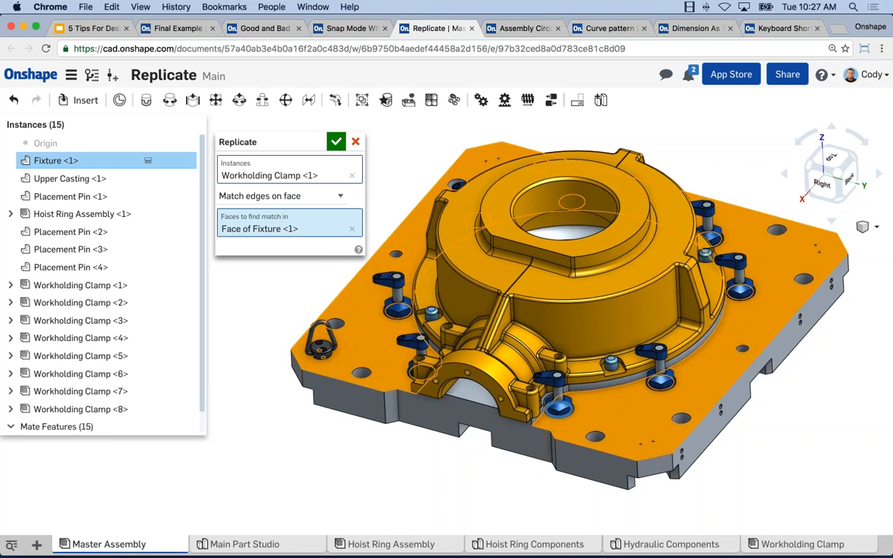
left_click(336, 143)
Review the replicated Workholding Clamp instances and their Fastened mates in the Master Assembly's instance and mate lists
scroll(290, 295, "down", 3)
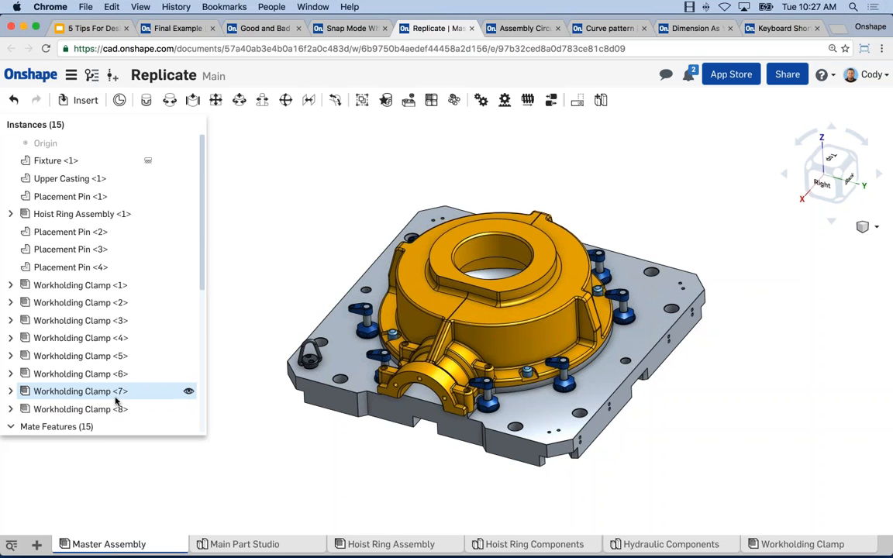
left_click_drag(202, 264, 214, 351)
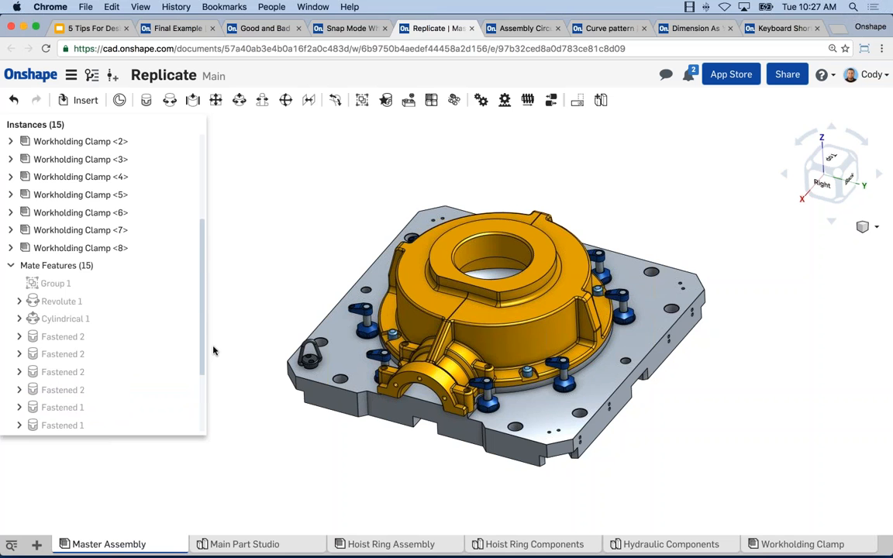
scroll(116, 341, "down", 3)
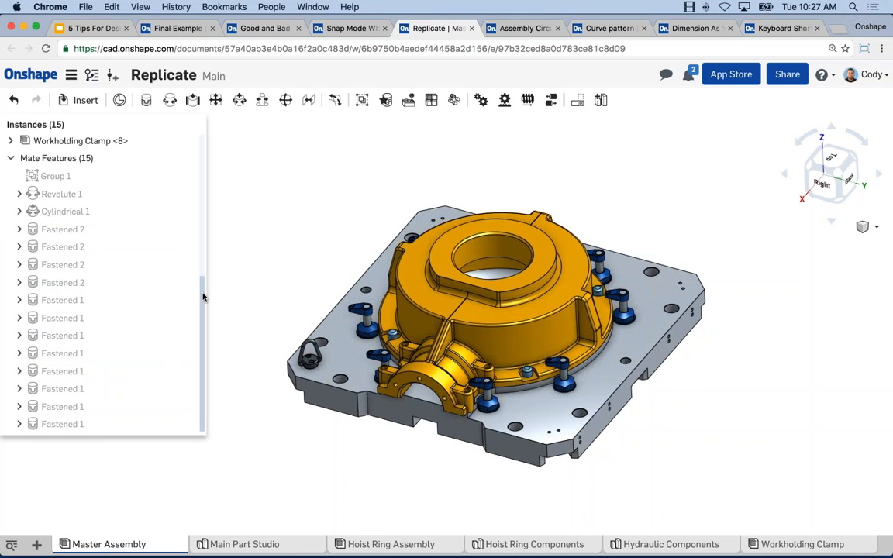
left_click_drag(202, 293, 203, 218)
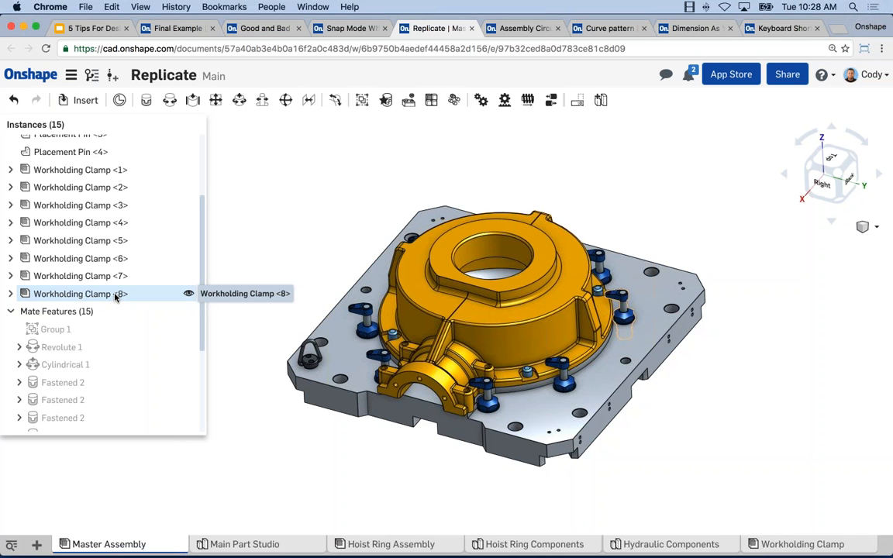
left_click(116, 295)
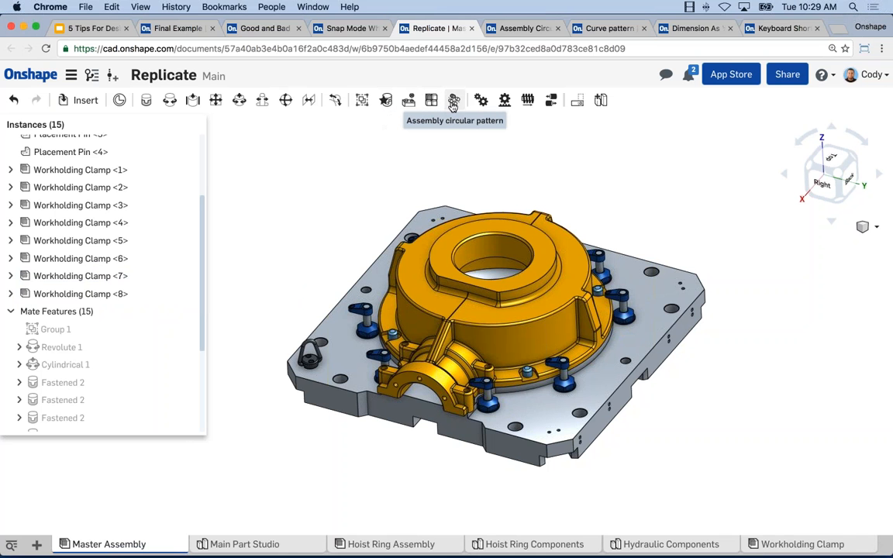
mouse_move(454, 106)
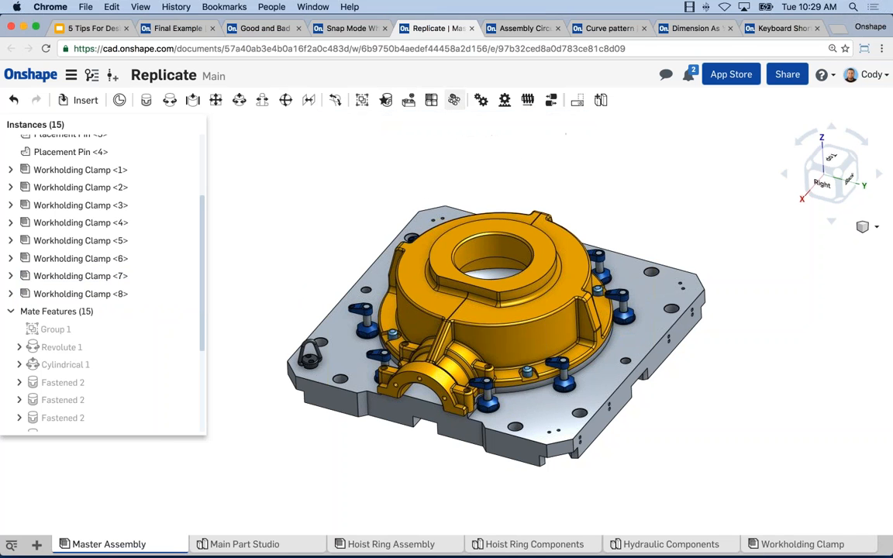
middle_click_drag(543, 168, 553, 163)
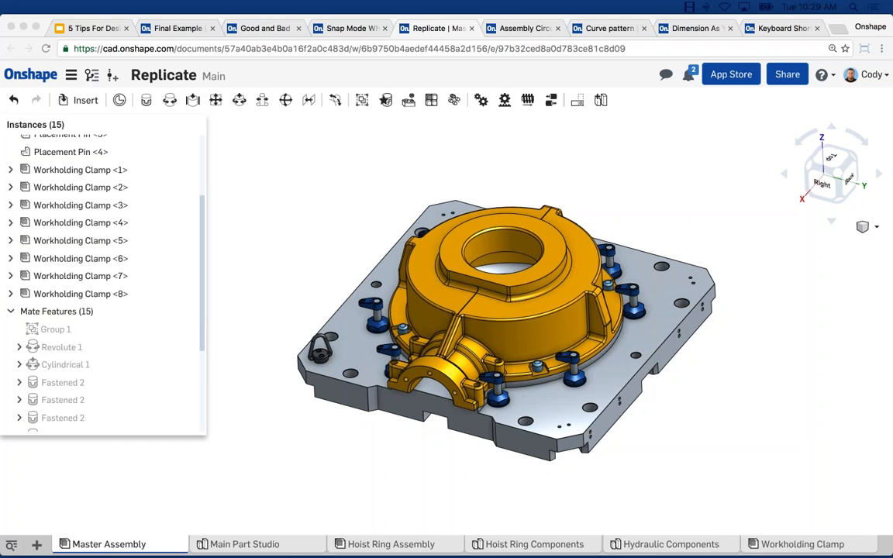
left_click(493, 175)
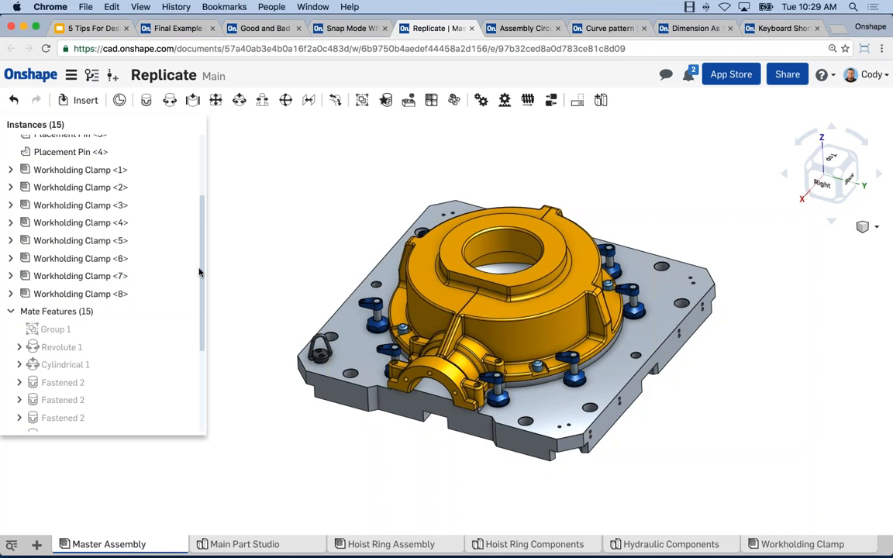
left_click_drag(199, 271, 200, 354)
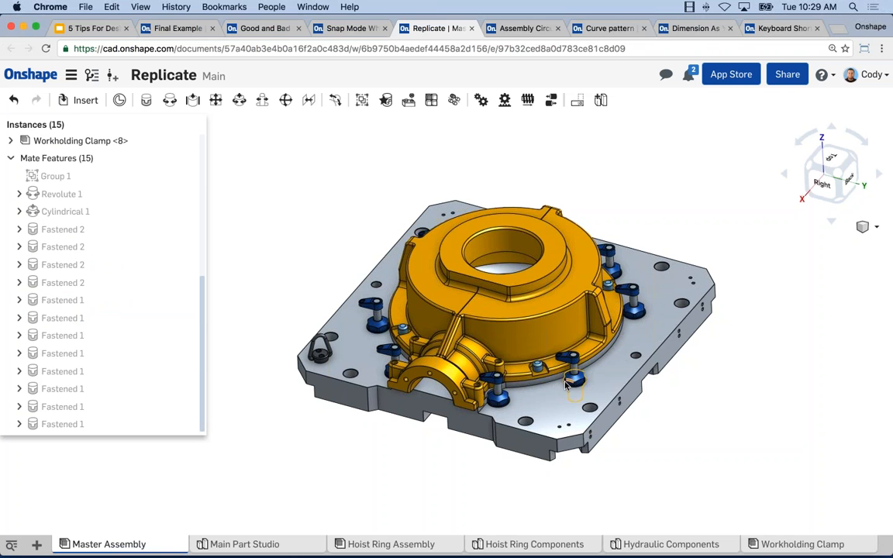
Test the movement of the swing arms on two neighbouring Workholding Clamps, and view the whole fixture assembly again
scroll(542, 369, "up", 10)
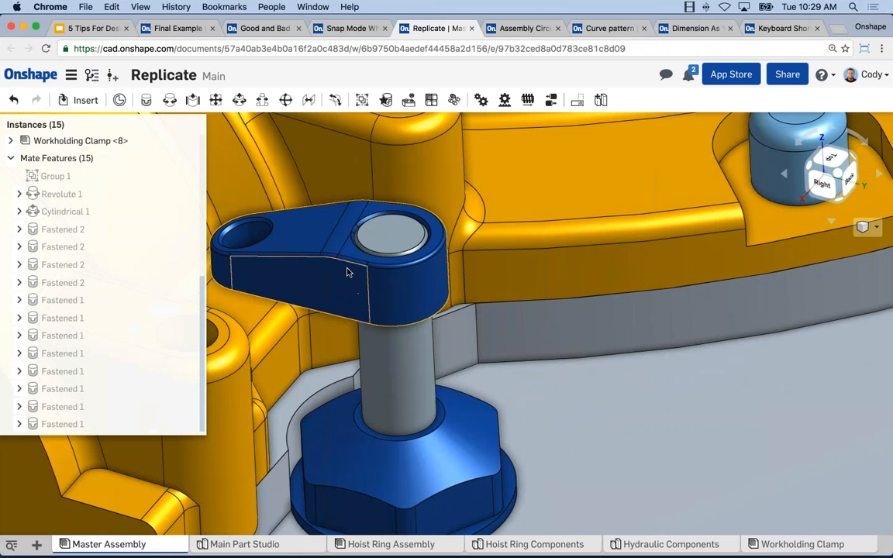
left_click_drag(339, 265, 398, 265)
scroll(503, 315, "down", 5)
scroll(503, 316, "up", 8)
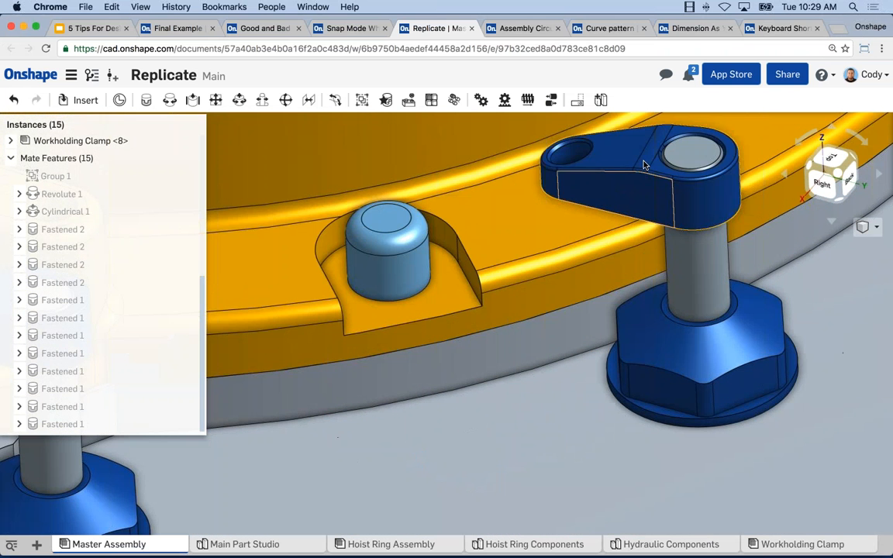
left_click_drag(579, 144, 653, 214)
scroll(654, 217, "down", 5)
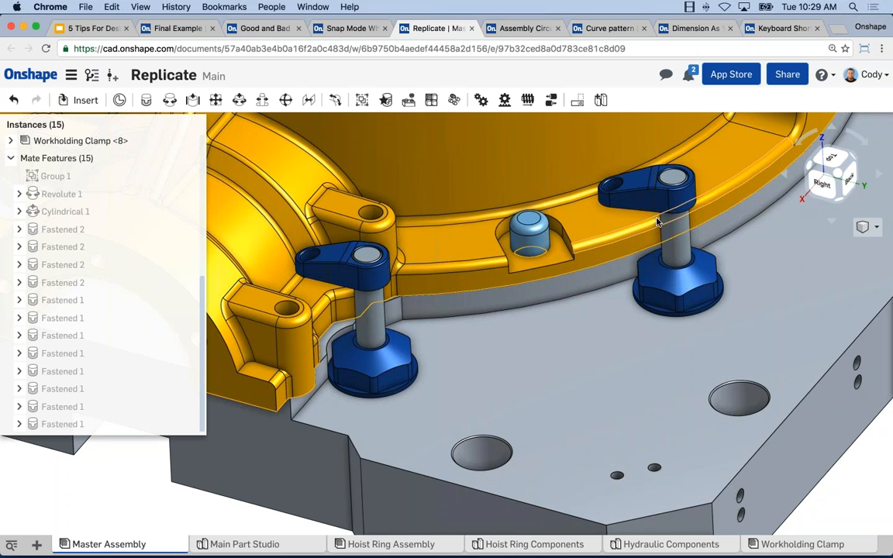
scroll(657, 222, "down", 10)
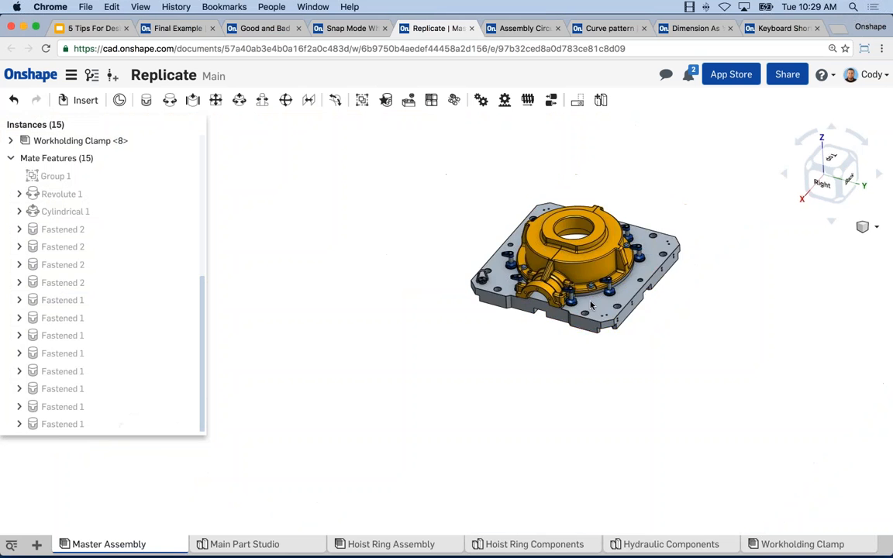
scroll(587, 266, "up", 5)
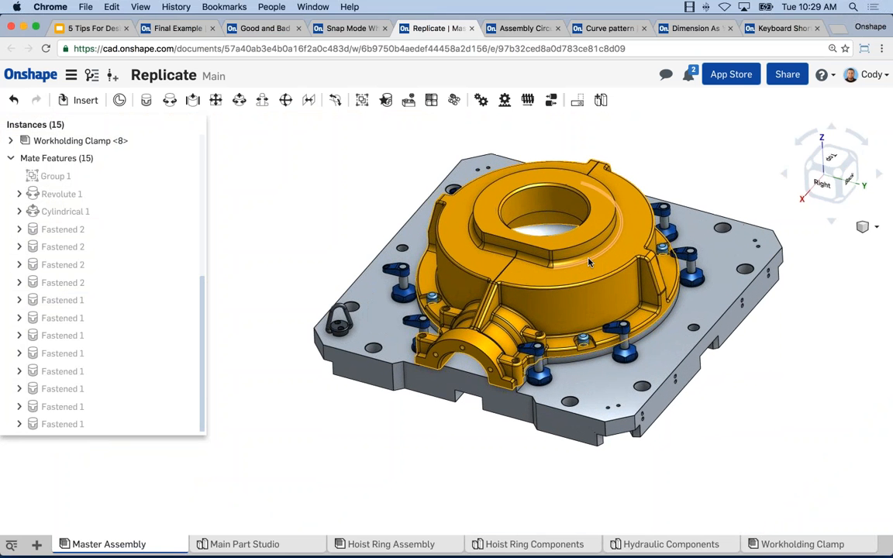
Inspect the options available for the Workholding Clamp <8> instance, dismiss them, and return to the start of the instance list
middle_click_drag(577, 270, 571, 278)
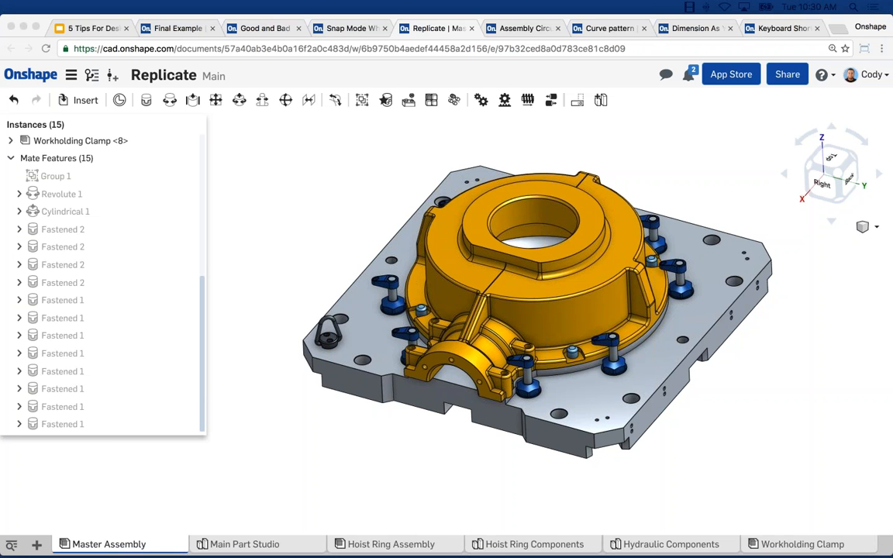
left_click(351, 201)
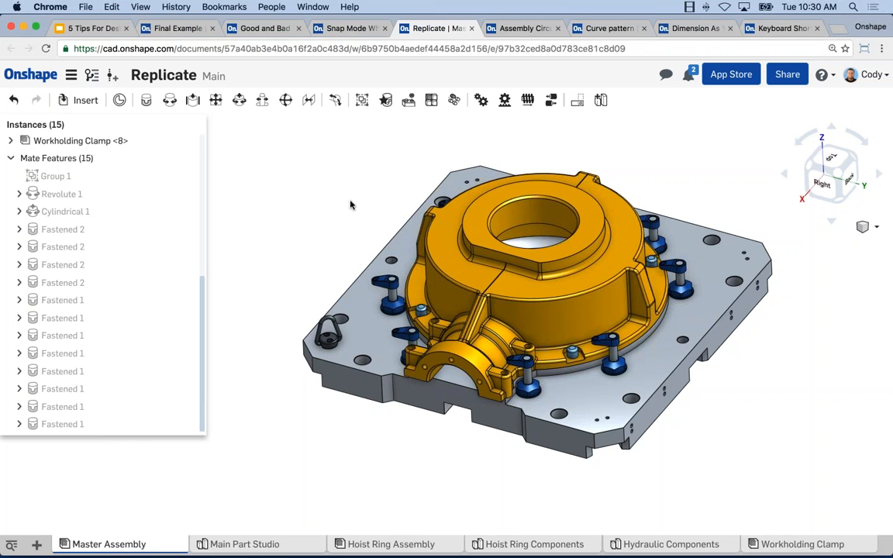
middle_click_drag(350, 201, 313, 220)
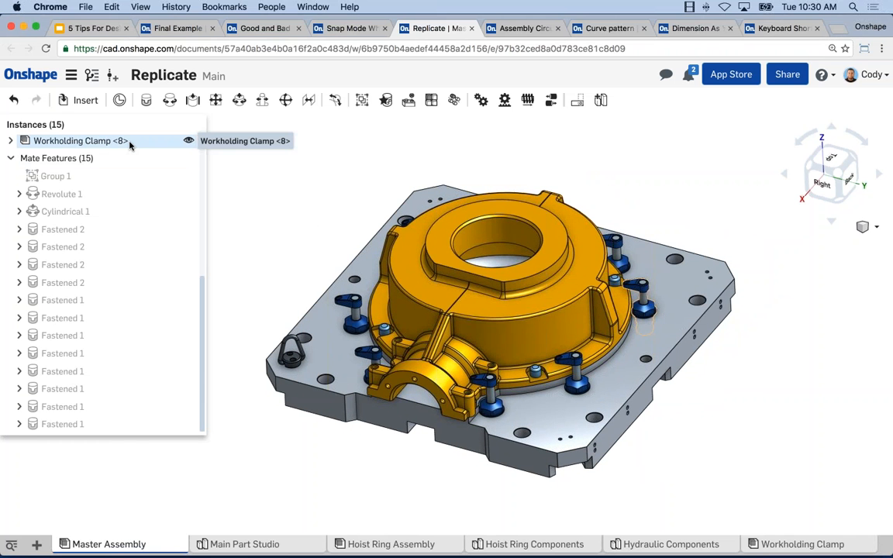
right_click(130, 145)
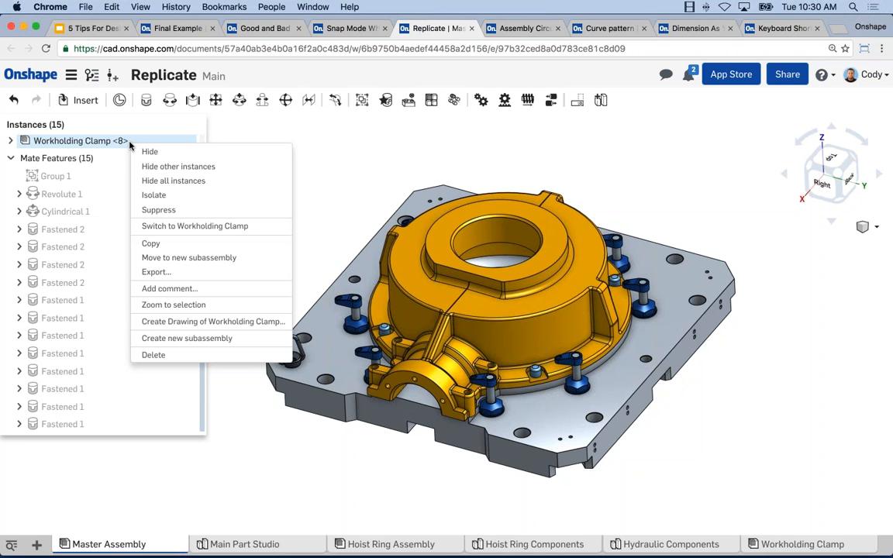
left_click(352, 150)
scroll(168, 160, "up", 5)
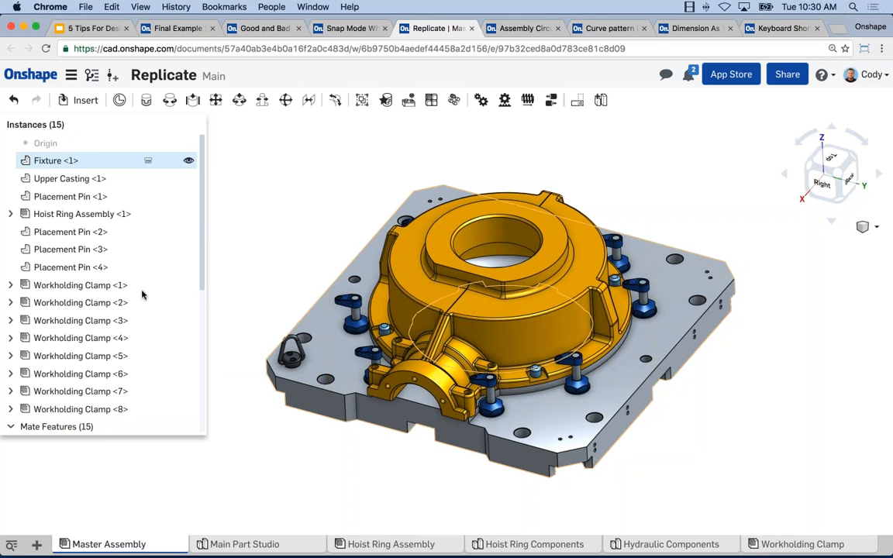
Test the swing arm of the Workholding Clamp beside the casting's half-round flange, and undo its rotation
left_click(116, 286)
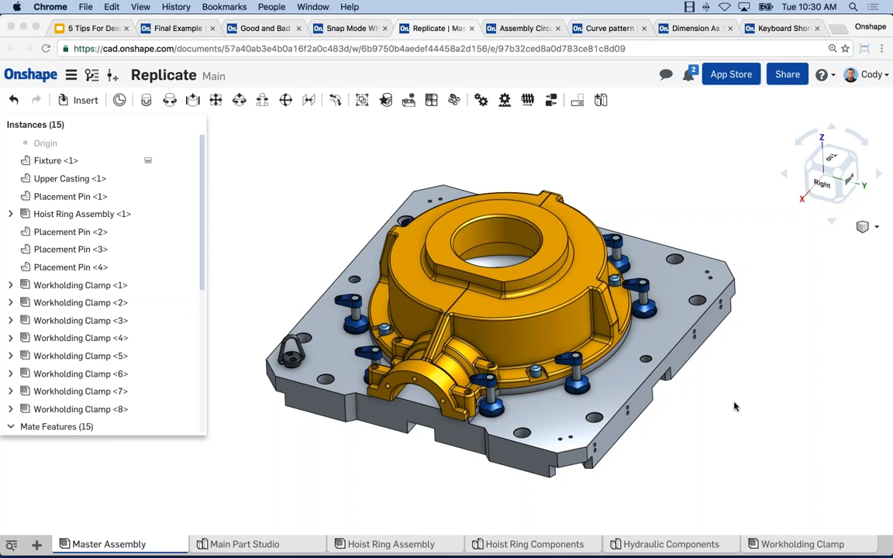
middle_click_drag(754, 384, 754, 353)
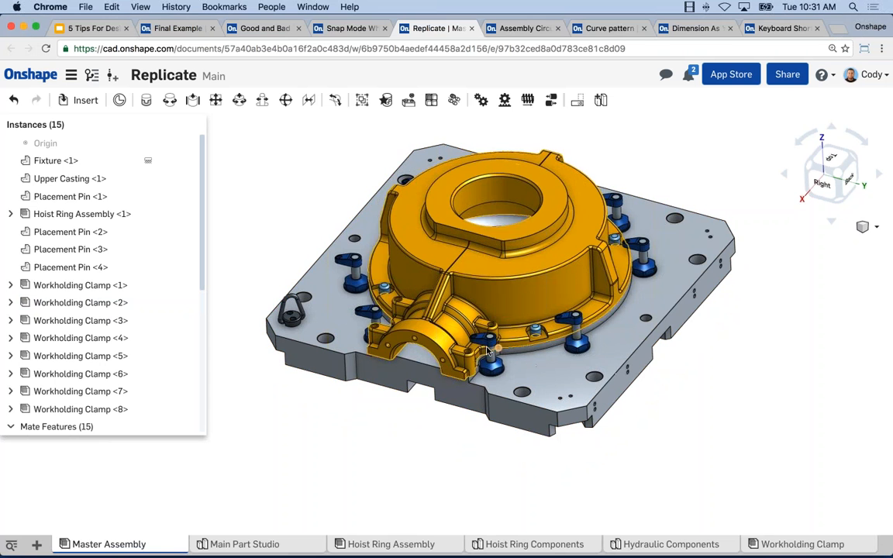
scroll(487, 351, "up", 5)
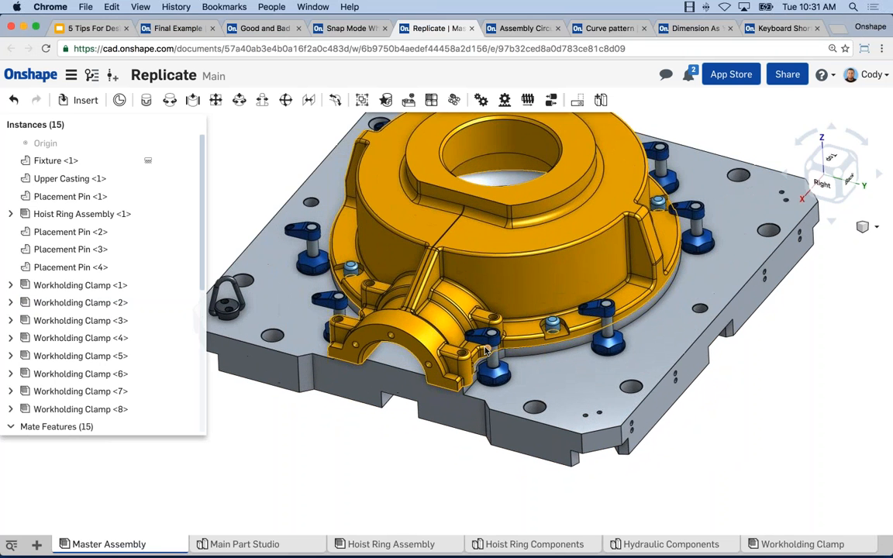
scroll(487, 350, "up", 5)
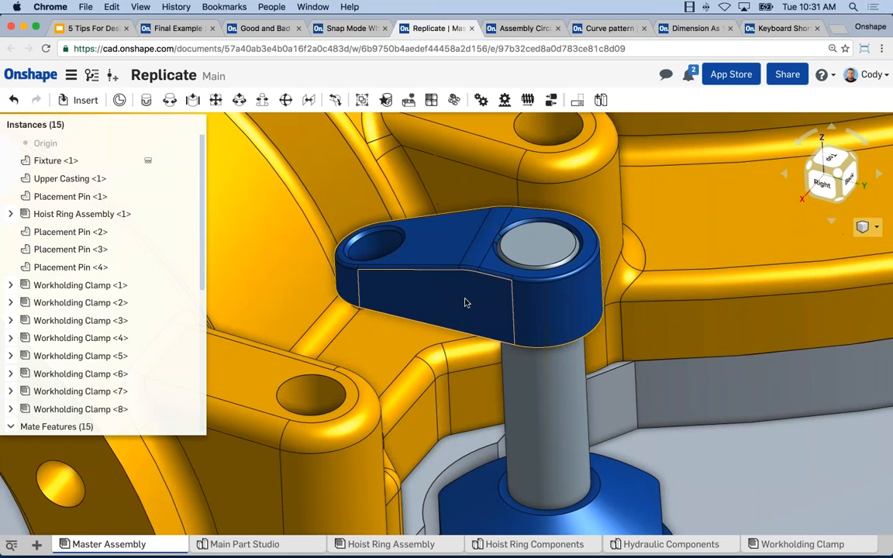
left_click_drag(476, 310, 492, 305)
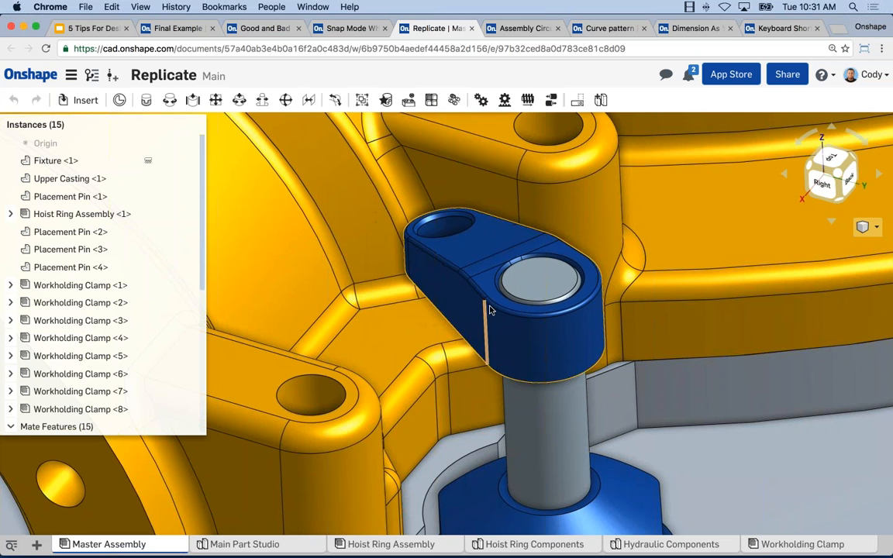
scroll(492, 304, "down", 5)
scroll(492, 304, "down", 5)
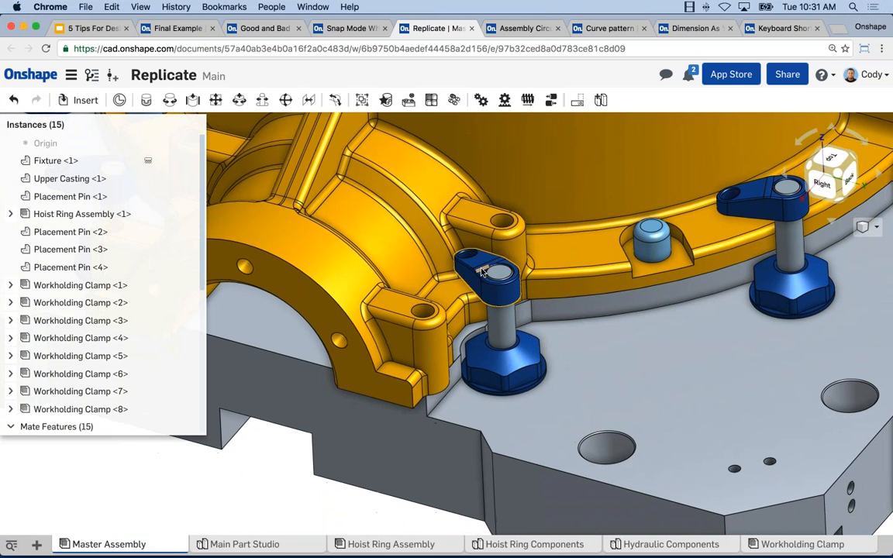
key("super+z")
left_click_drag(463, 275, 468, 273)
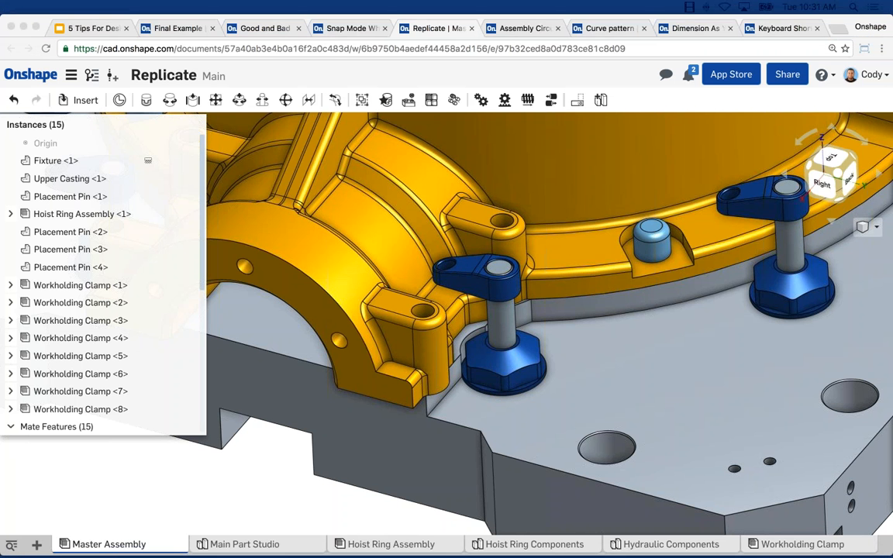
View the whole fixture assembly, and switch to the Google Slides deck to present the Tip # 3 slide
left_click(306, 490)
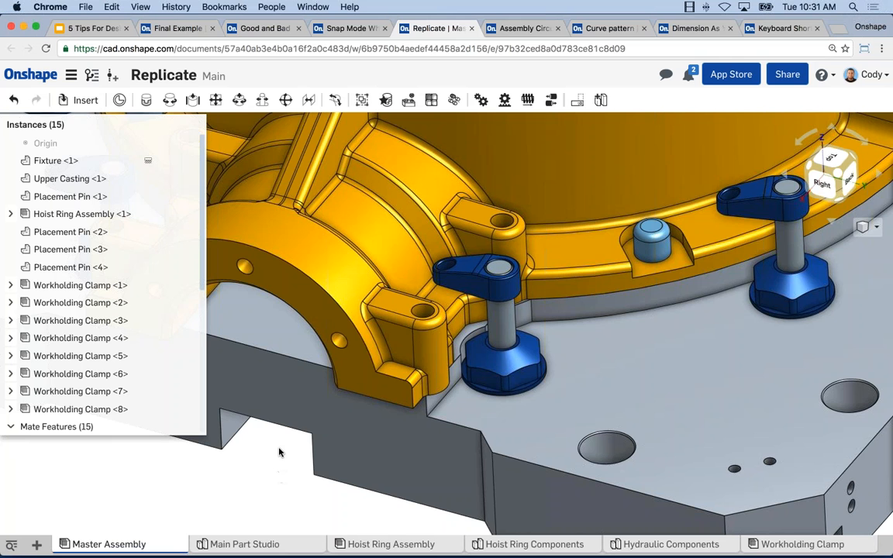
scroll(281, 455, "down", 3)
scroll(282, 459, "down", 5)
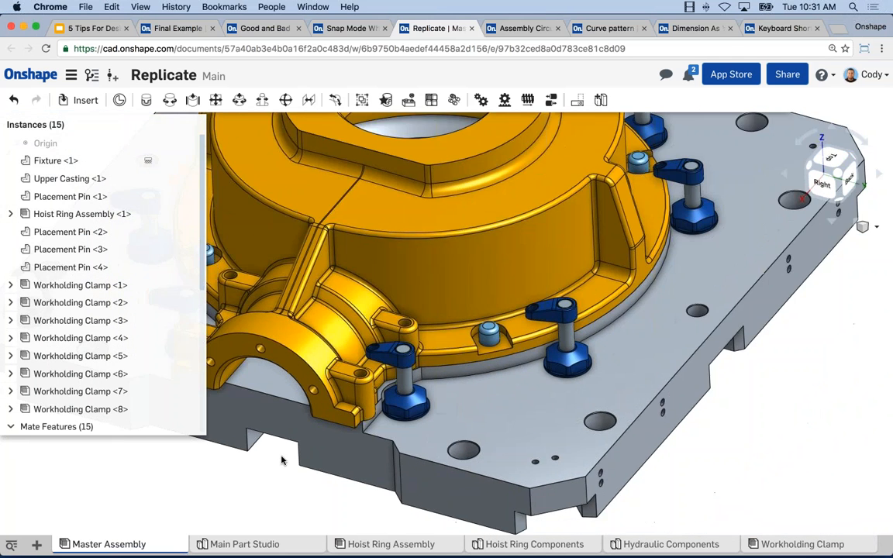
middle_click_drag(281, 459, 416, 457)
scroll(323, 465, "down", 4)
scroll(417, 457, "down", 1)
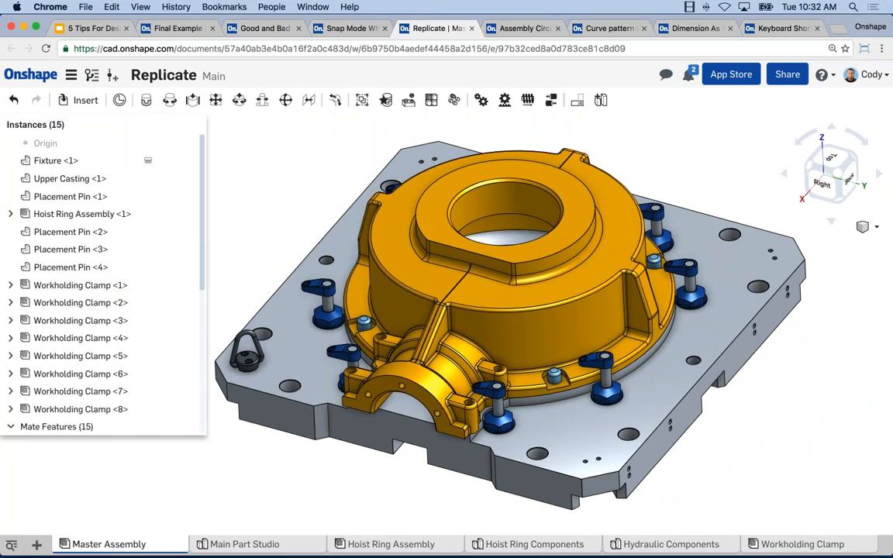
left_click(92, 28)
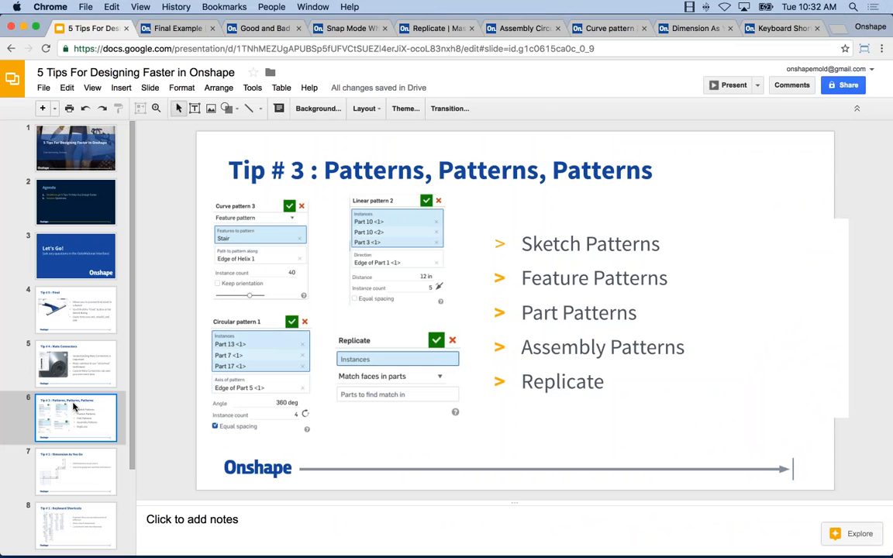
left_click(734, 86)
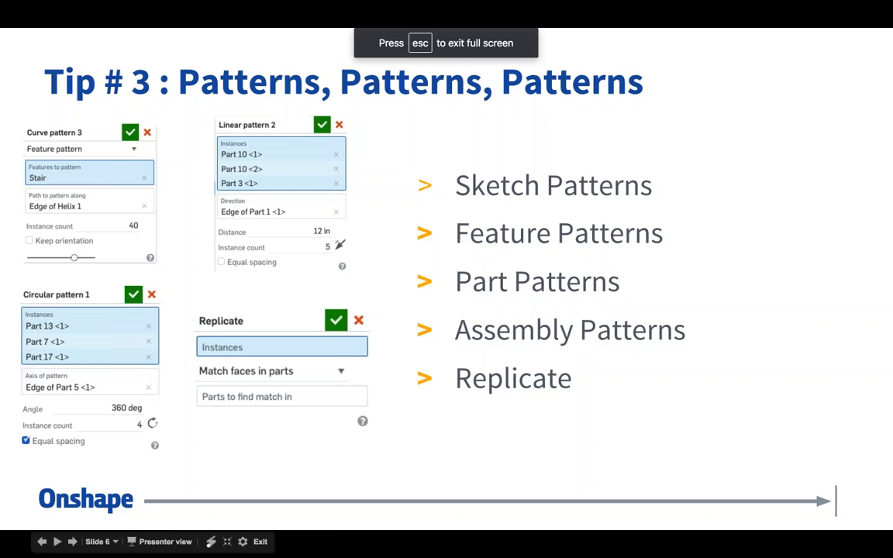
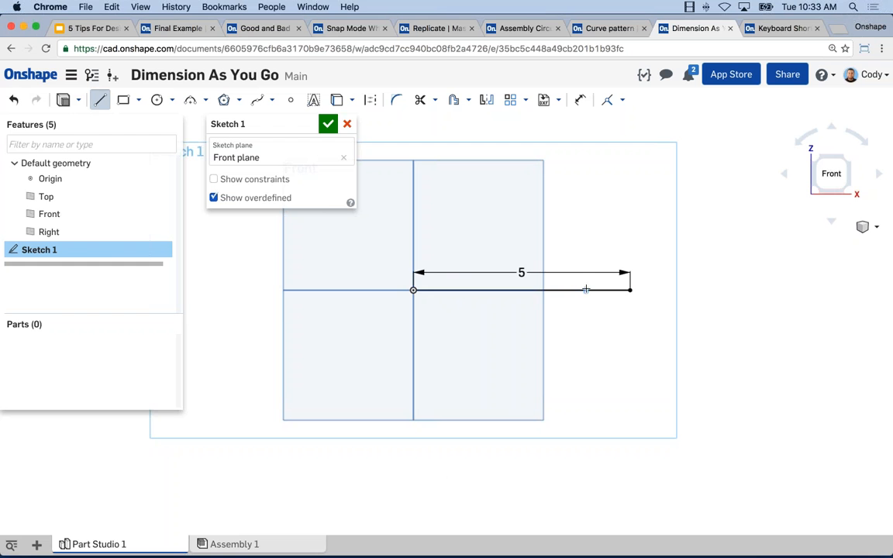
Continue the sketched line from the end of the 5 in segment with a 3 in vertical and a 2.5 in horizontal segment
mouse_move(638, 190)
middle_mouse_down()
mouse_move(596, 318)
mouse_move(582, 299)
middle_mouse_up()
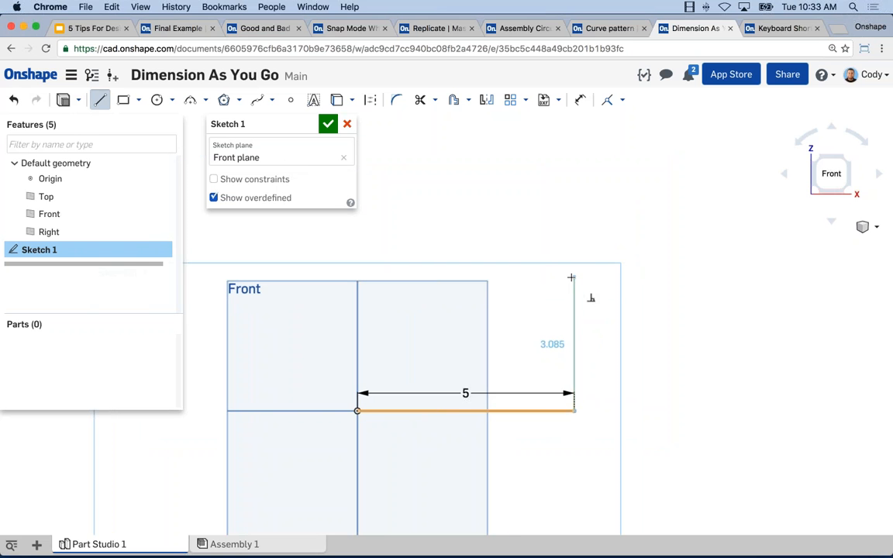
type("3")
key("Return")
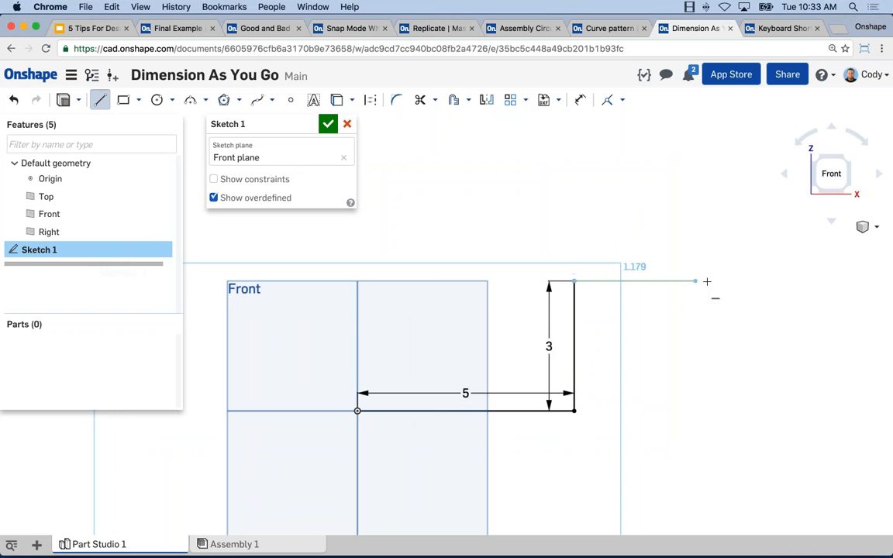
type("2.5")
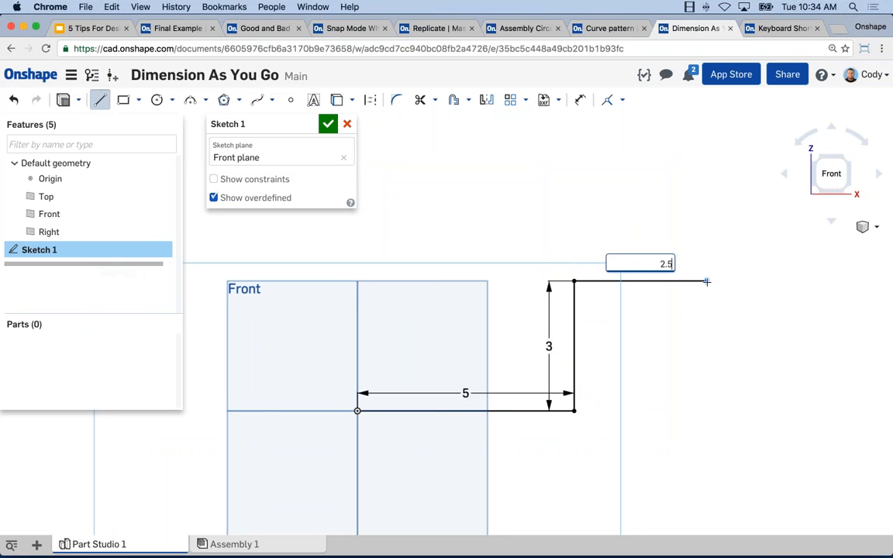
key("Return")
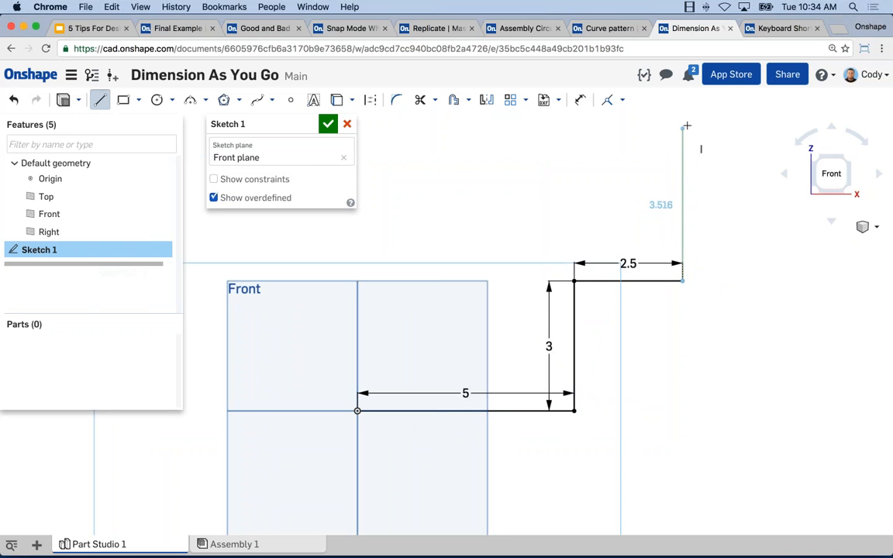
Extend the line chain with a 4 in segment upward and a 4 in segment back toward the left, and end the line
left_click(683, 125)
type("4")
key("Return")
middle_click_drag(670, 183, 671, 265)
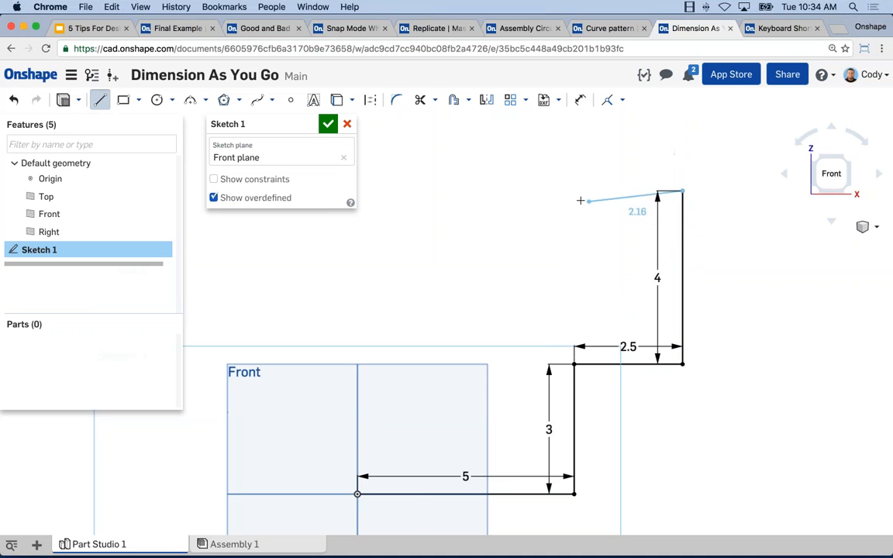
left_click(528, 189)
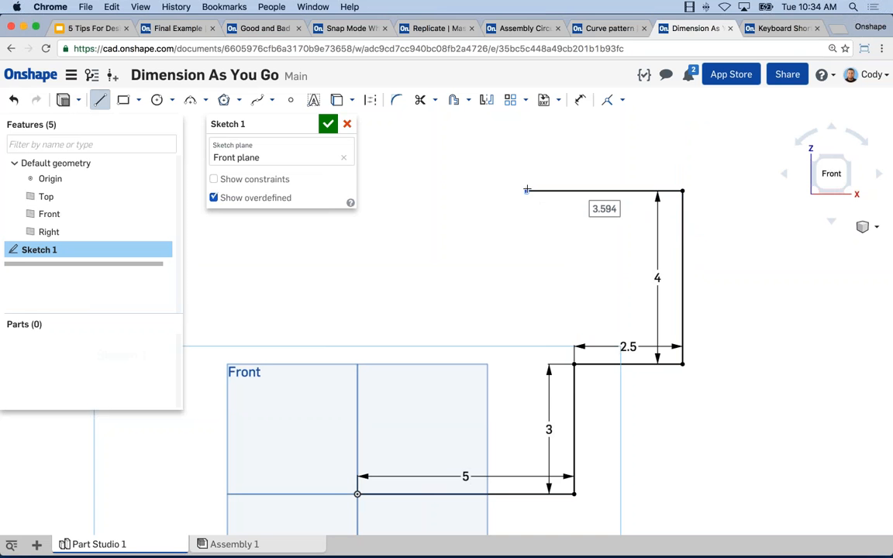
type("4")
key("Return")
key("Escape")
Delete the entire dimensioned line chain from Sketch 1
scroll(587, 273, "down", 3)
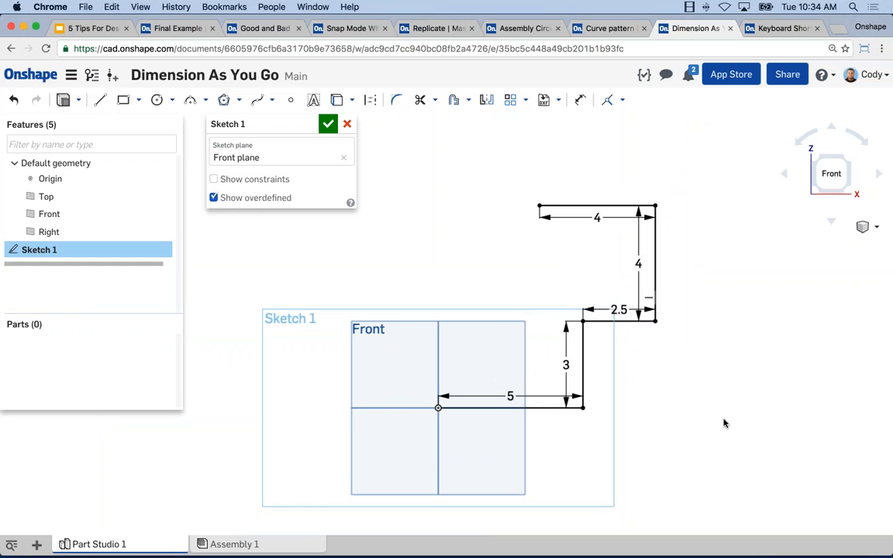
middle_click_drag(724, 420, 701, 384)
scroll(700, 383, "down", 1)
left_click_drag(712, 417, 431, 154)
key("Escape")
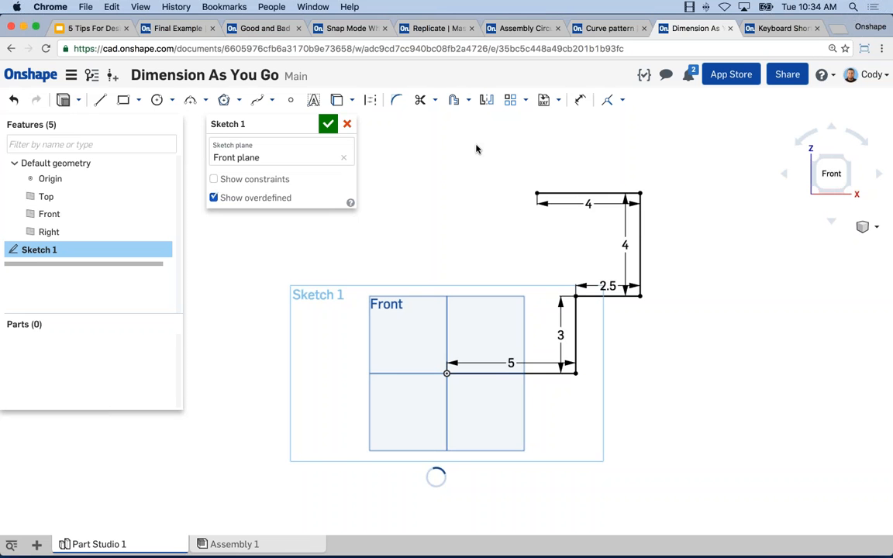
Sketch a circle centred on the origin with a diameter of 10 in
left_click(157, 99)
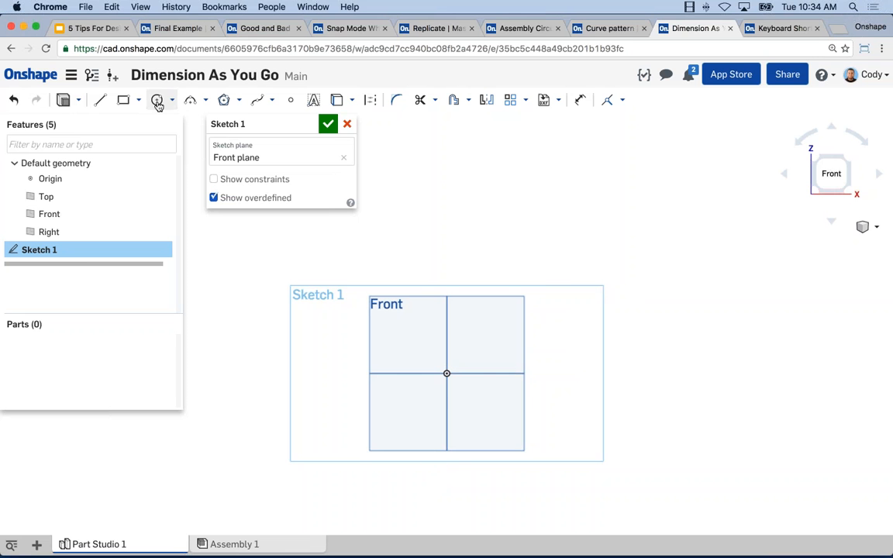
left_click(446, 373)
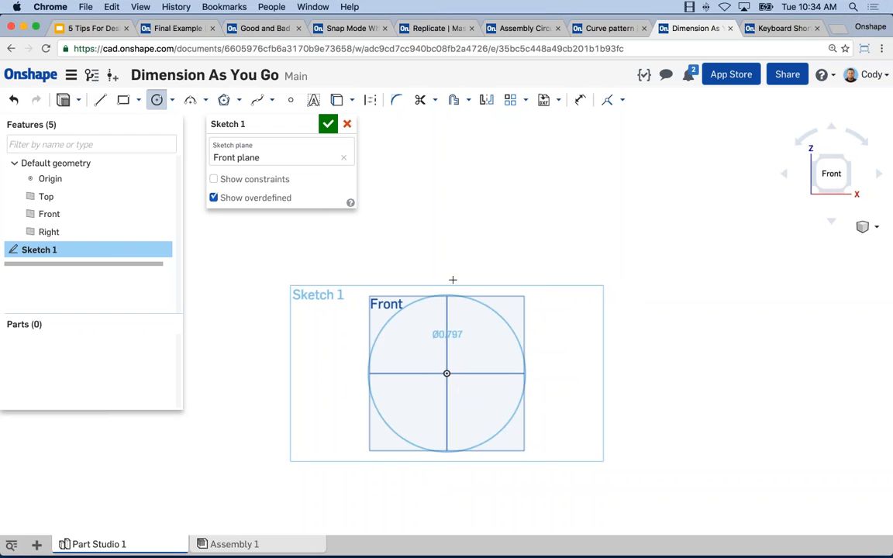
left_click(456, 254)
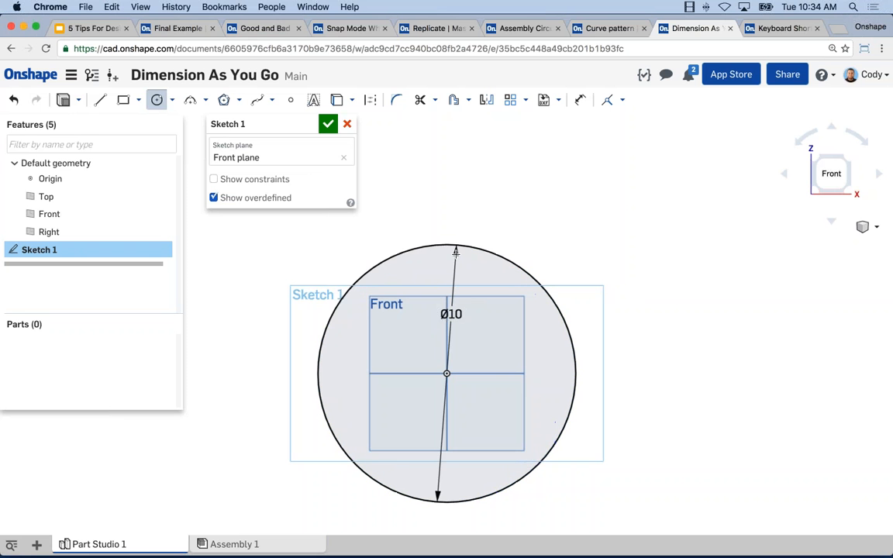
Delete the circle around the origin from Sketch 1
middle_click_drag(567, 237, 589, 195)
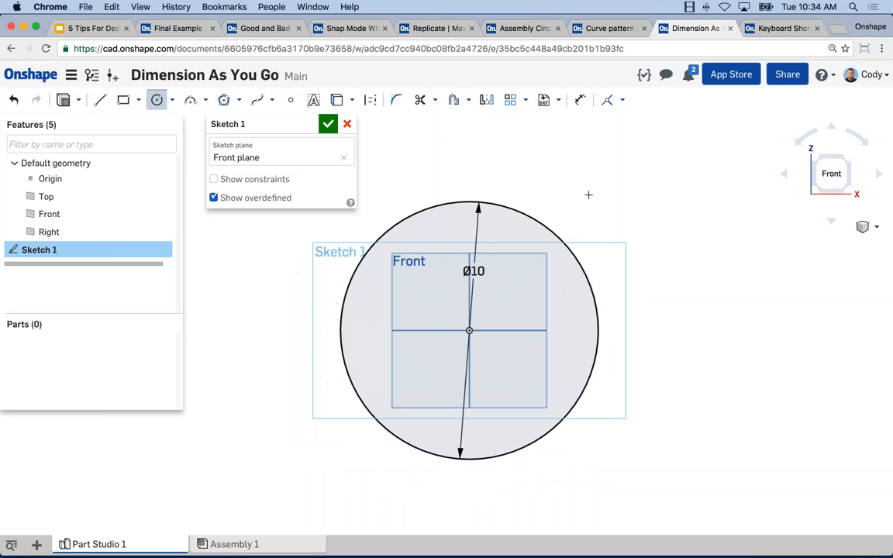
scroll(654, 431, "down", 3)
left_click_drag(657, 426, 422, 235)
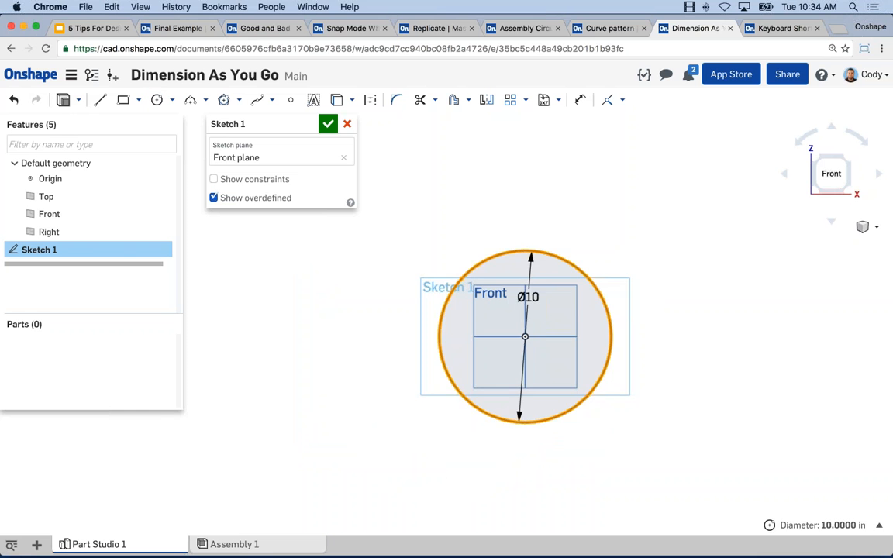
key("Delete")
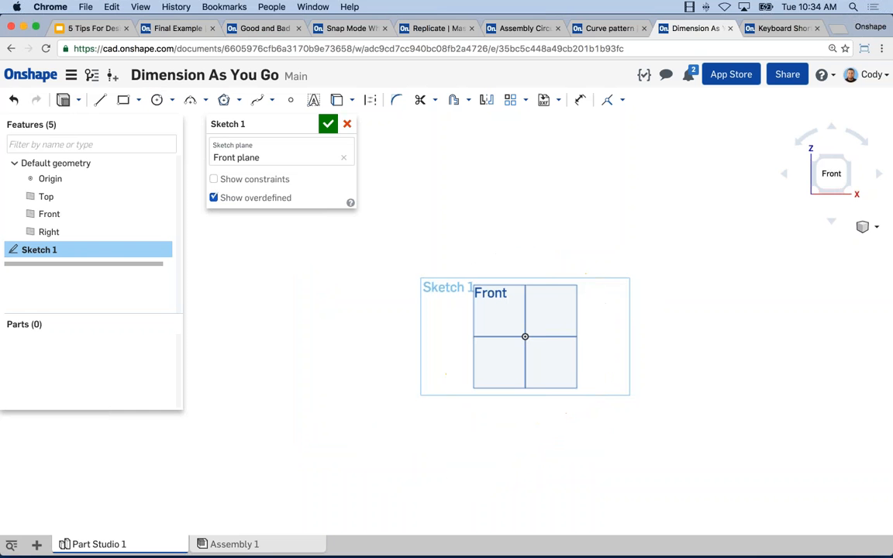
Sketch a center point rectangle on the origin, 12 in wide and 10 in high
left_click(138, 100)
left_click(126, 140)
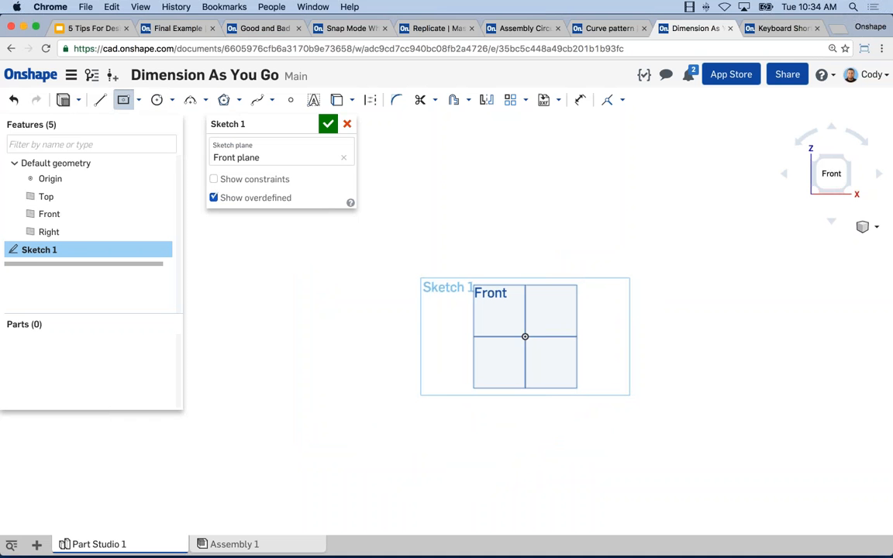
left_click(525, 337)
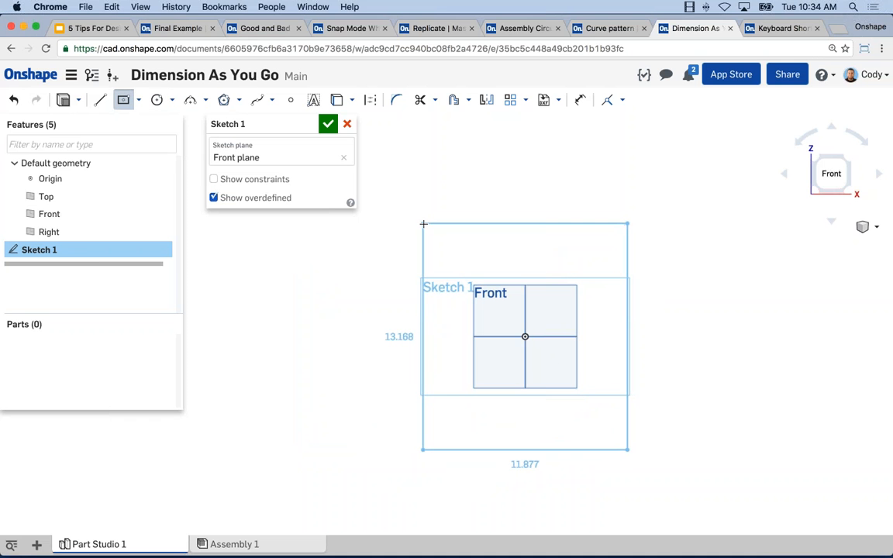
left_click(423, 224)
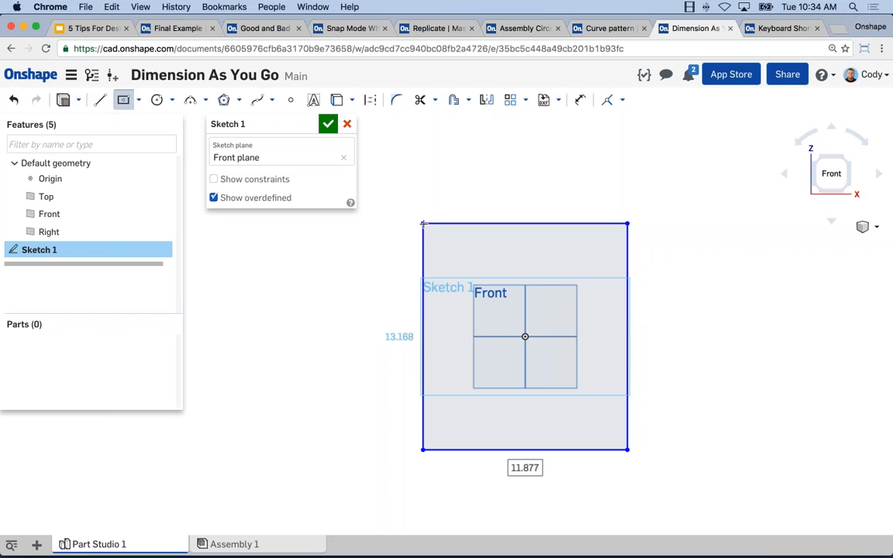
type("12")
key("Tab")
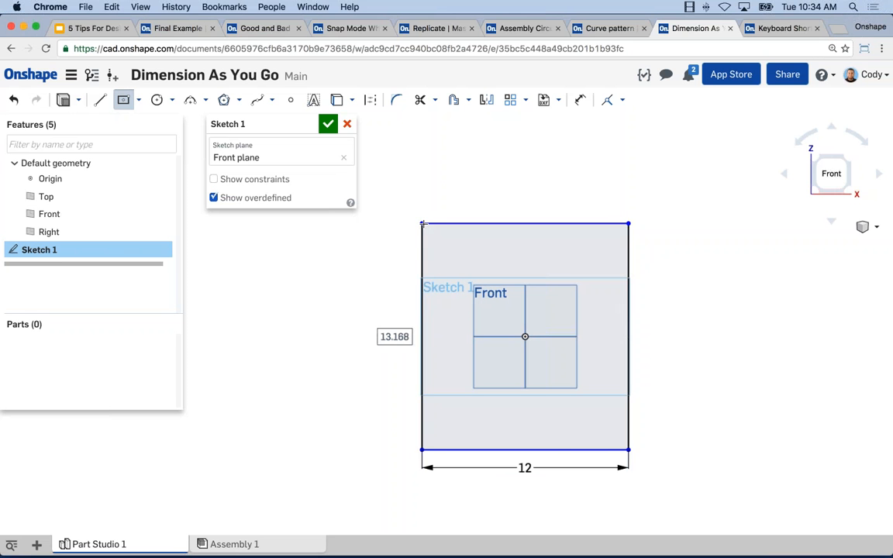
type("10")
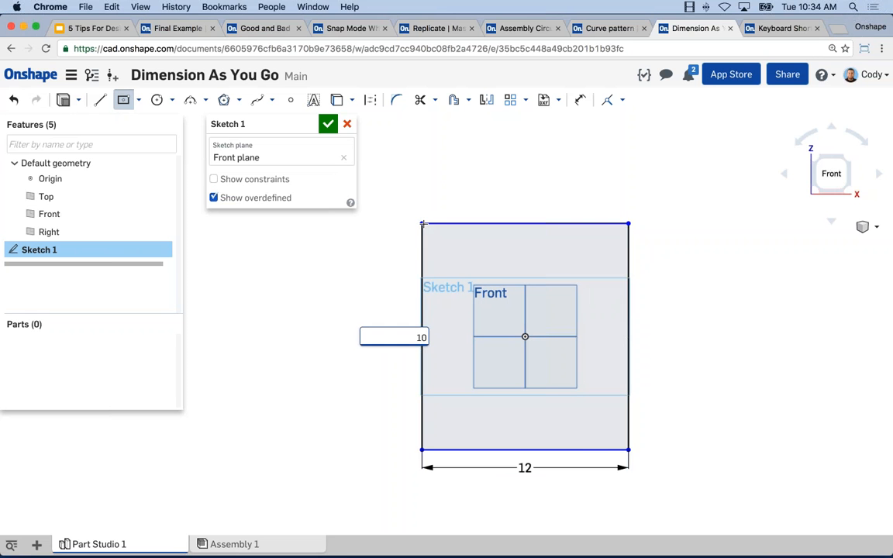
key("Return")
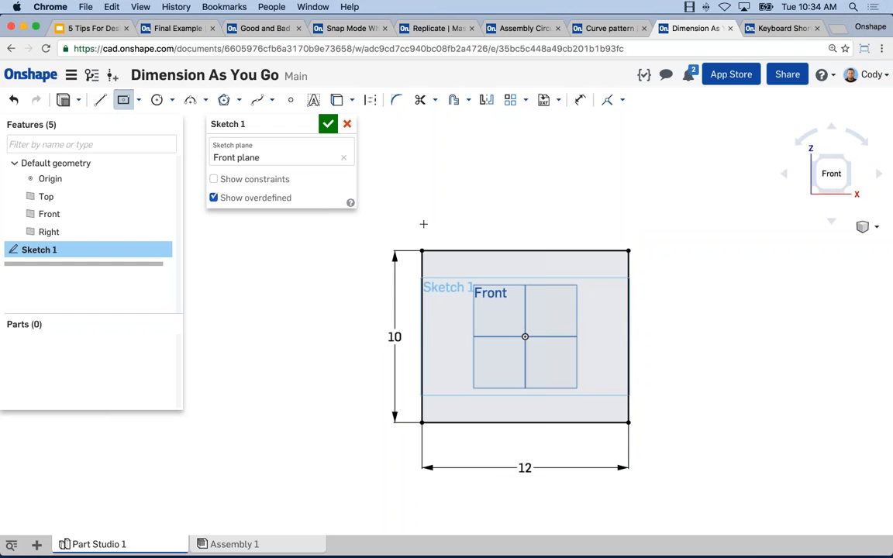
key("Escape")
Delete the rectangle and its dimensions from Sketch 1
scroll(714, 468, "down", 2)
left_click_drag(718, 489, 449, 235)
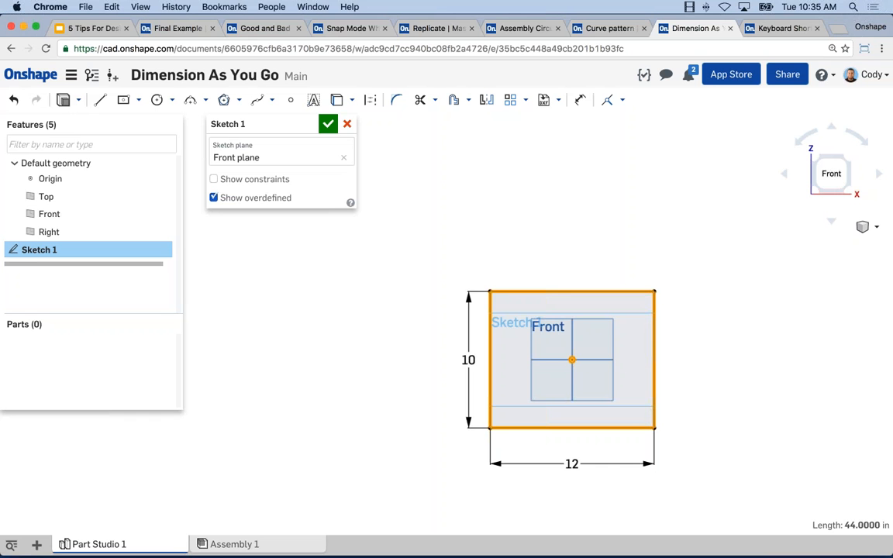
key("Delete")
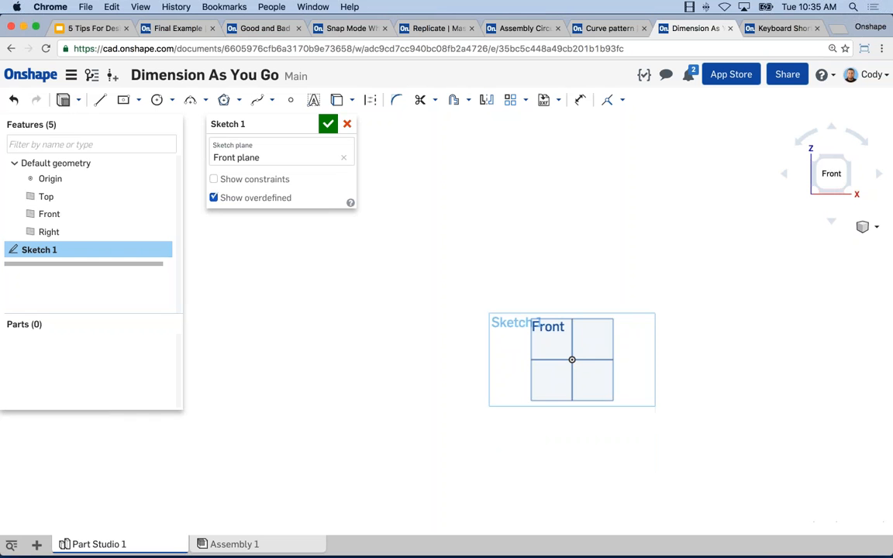
Finish editing Sketch 1 on the Front plane in the Dimension As You Go document
scroll(592, 361, "up", 2)
scroll(471, 335, "up", 3)
middle_click_drag(613, 412, 532, 358)
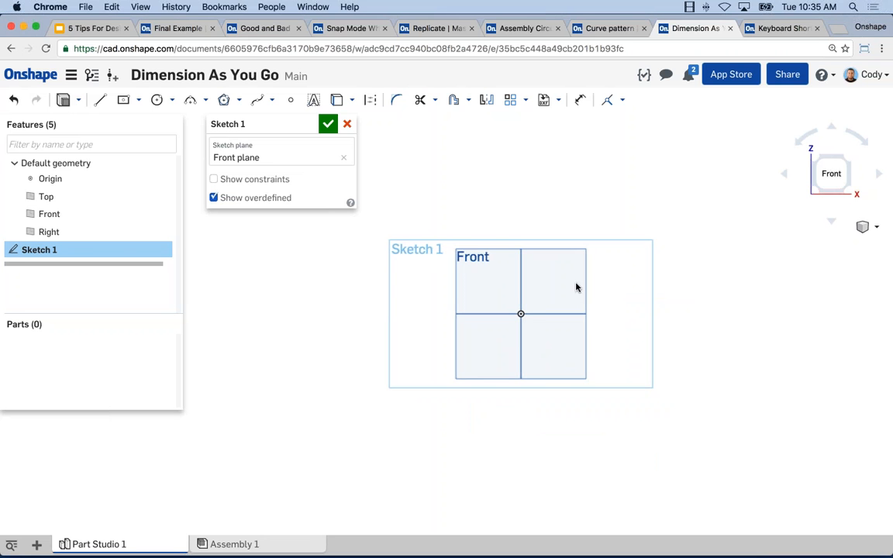
scroll(528, 304, "up", 1)
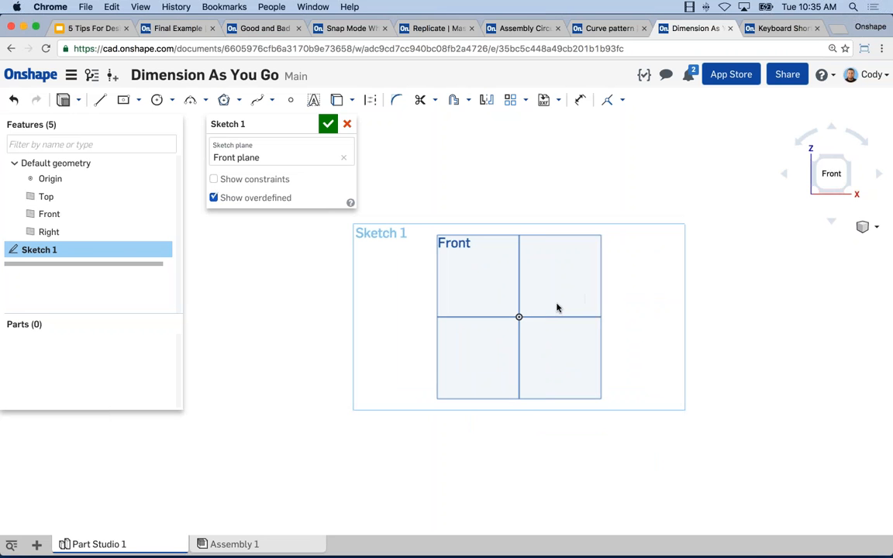
middle_click_drag(558, 307, 574, 303)
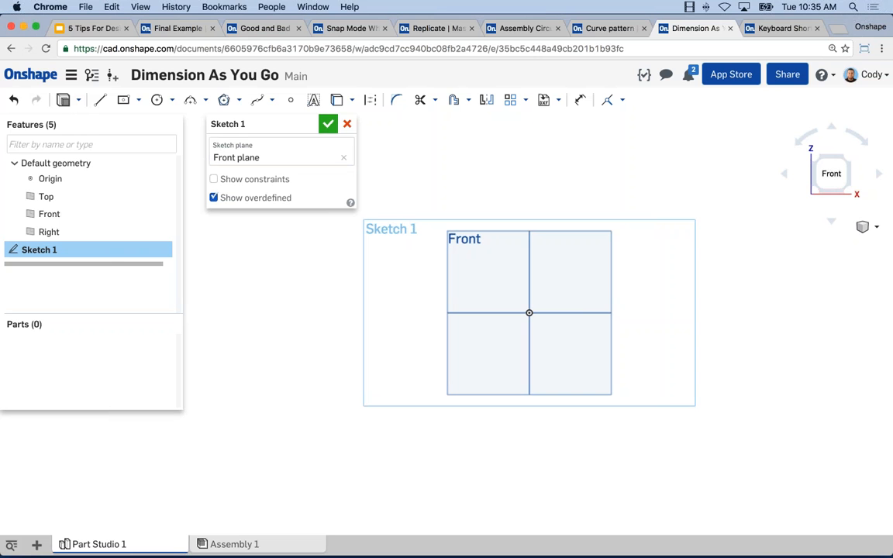
left_click(328, 124)
Open Sketch 1 for editing in the Constraint First part studio of the Keyboard Shortcuts document, viewed normal to its plane
left_click(776, 28)
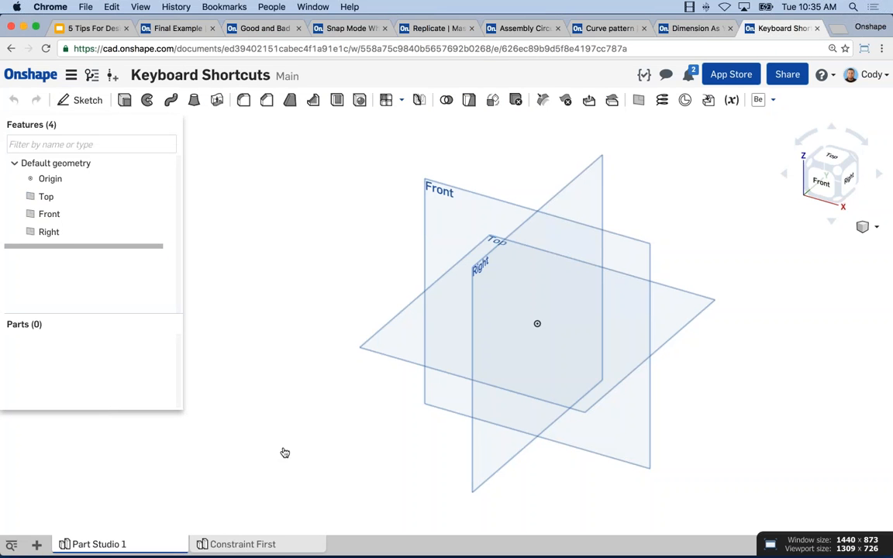
left_click(243, 545)
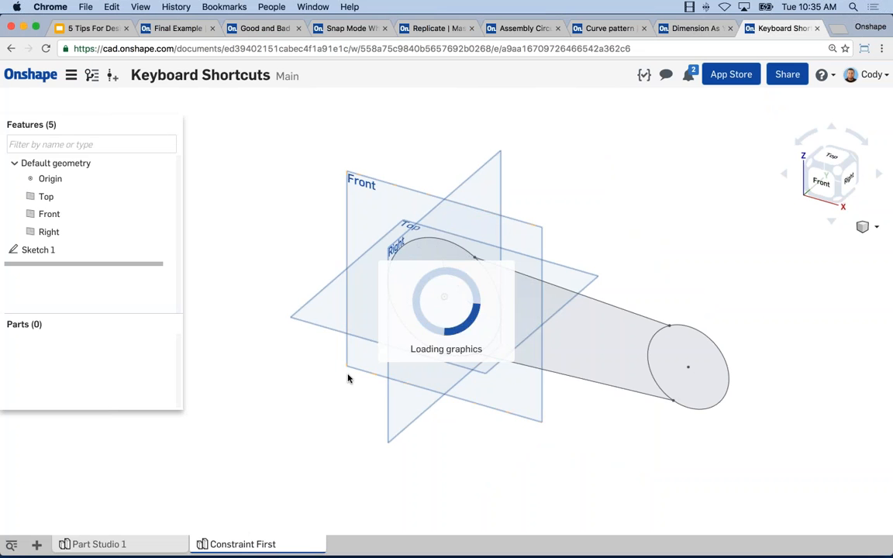
right_click(66, 249)
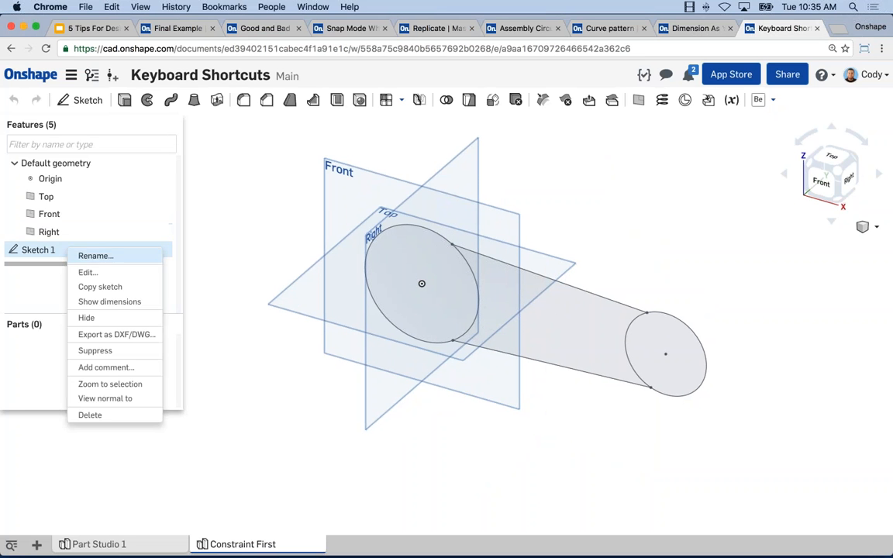
left_click(87, 270)
key("n")
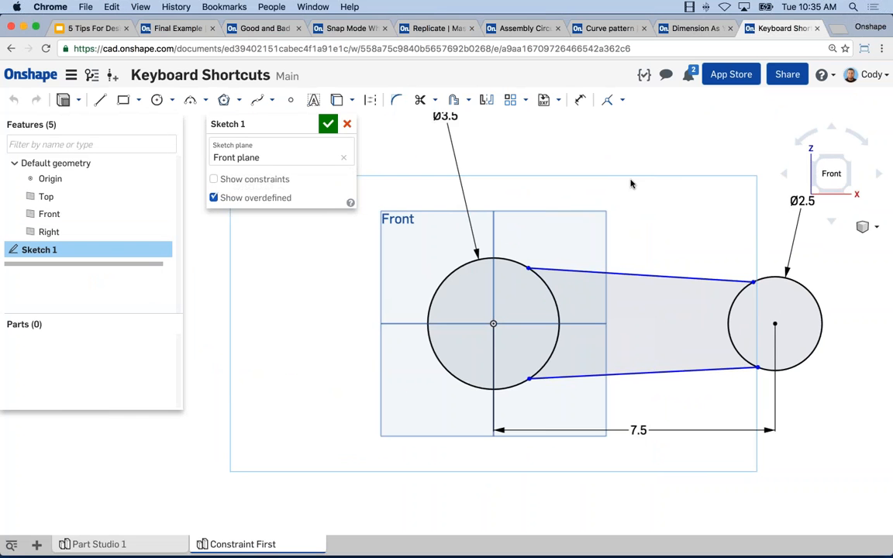
Reposition the two circle diameter dimensions and the 7.5 in center distance dimension around the sketch geometry
key("f")
mouse_move(403, 136)
left_mouse_down()
mouse_move(429, 175)
mouse_move(423, 208)
left_mouse_up()
left_click_drag(739, 218, 740, 231)
left_click_drag(586, 434, 586, 467)
middle_click_drag(598, 218, 572, 192)
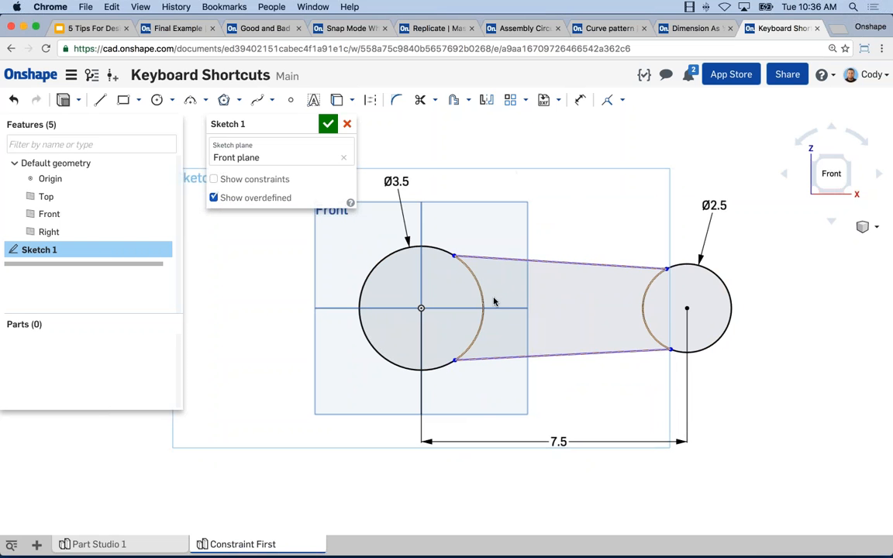
Add Tangent constraints between the upper line and both the 3.5 in and 2.5 in circles, preselecting each line and circle pair
left_click(475, 257)
left_click(455, 255)
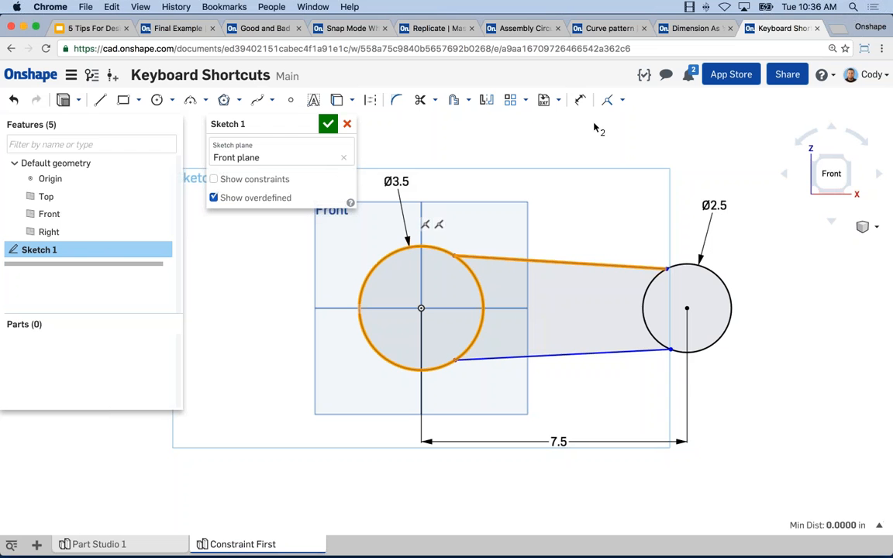
left_click(625, 101)
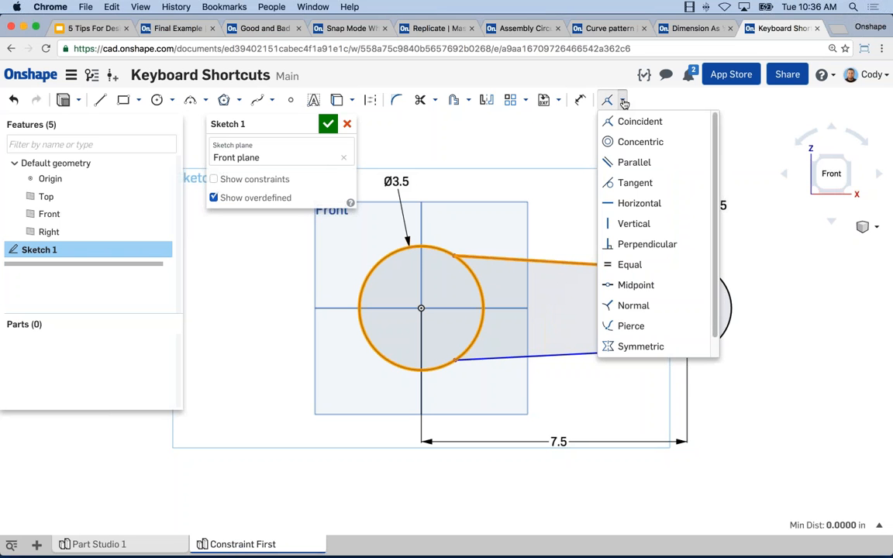
left_click(630, 182)
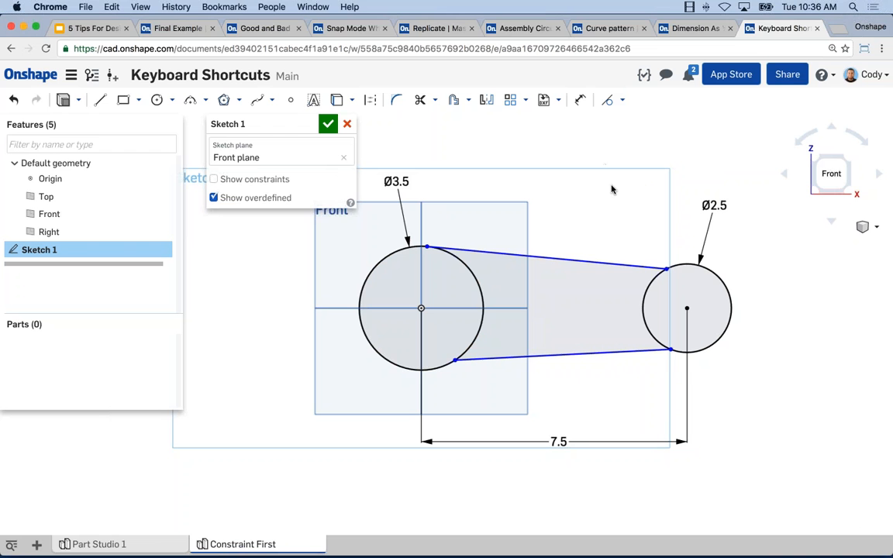
left_click(601, 261)
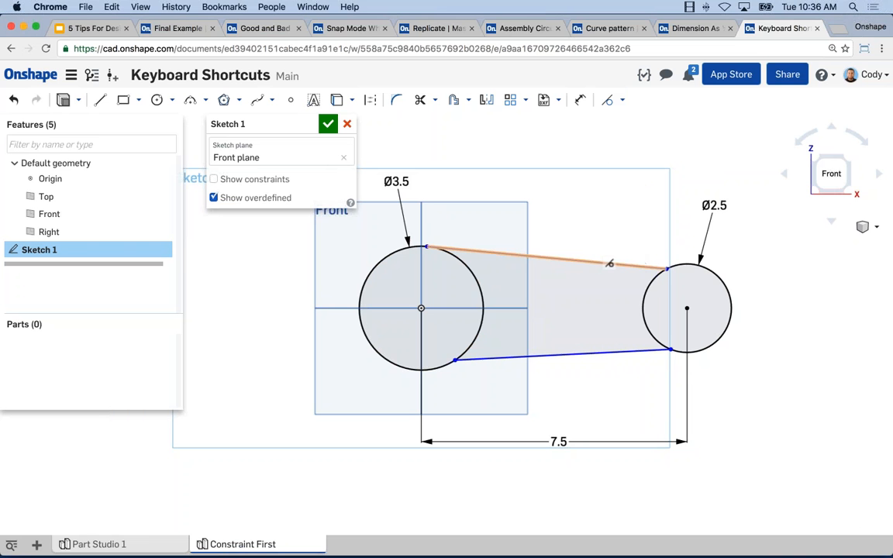
left_click(682, 268)
left_click(607, 101)
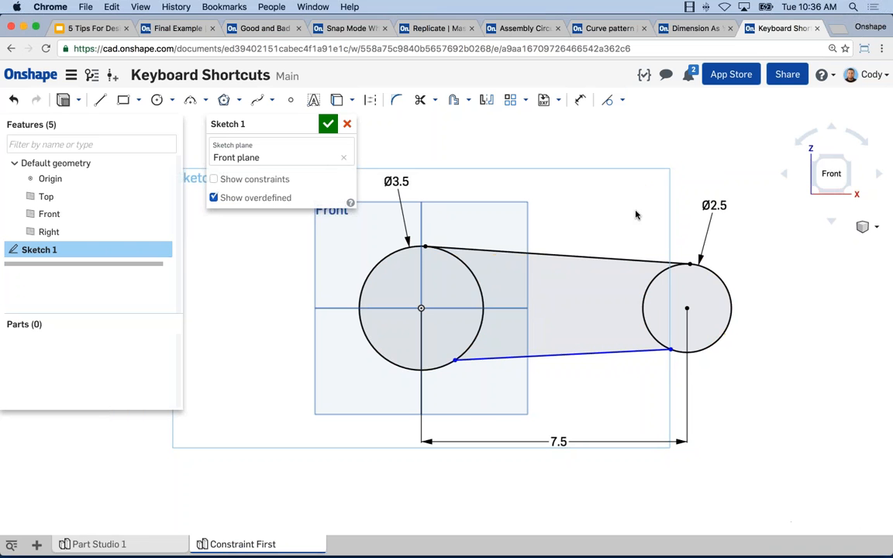
Add Tangent constraints between the lower line and both circles, preselecting each line and circle pair
left_click(657, 351)
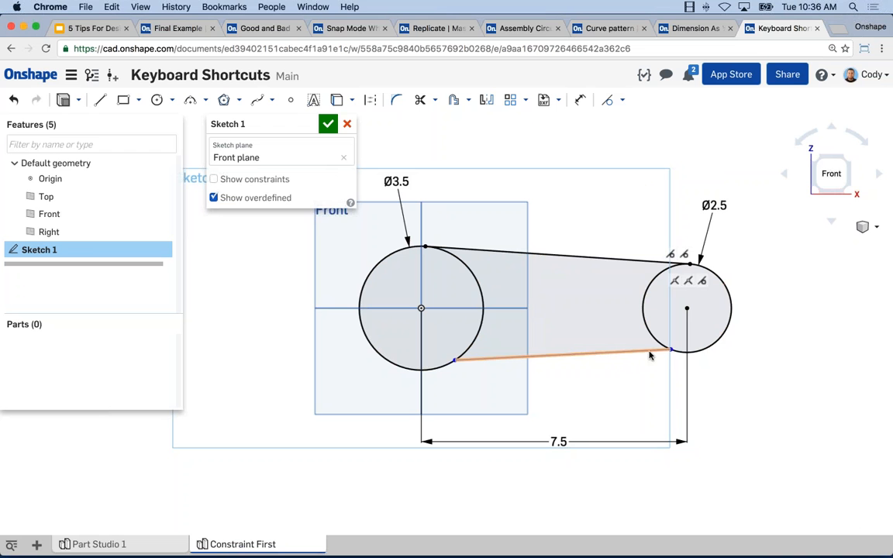
left_click(690, 352)
left_click(608, 101)
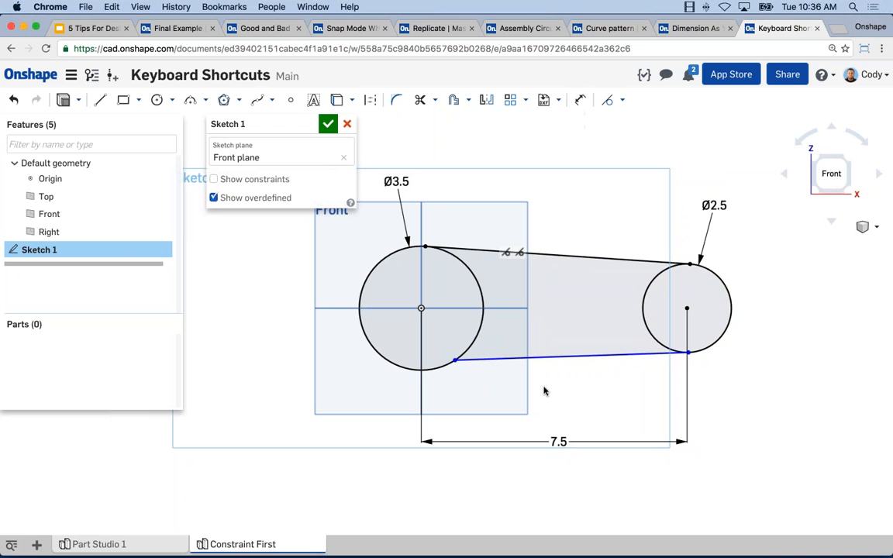
left_click(480, 362)
left_click(471, 345)
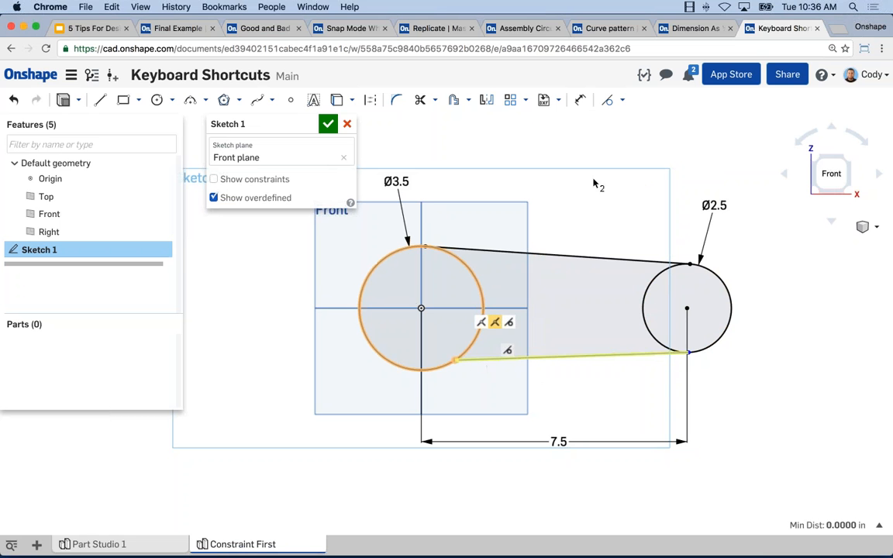
left_click(608, 102)
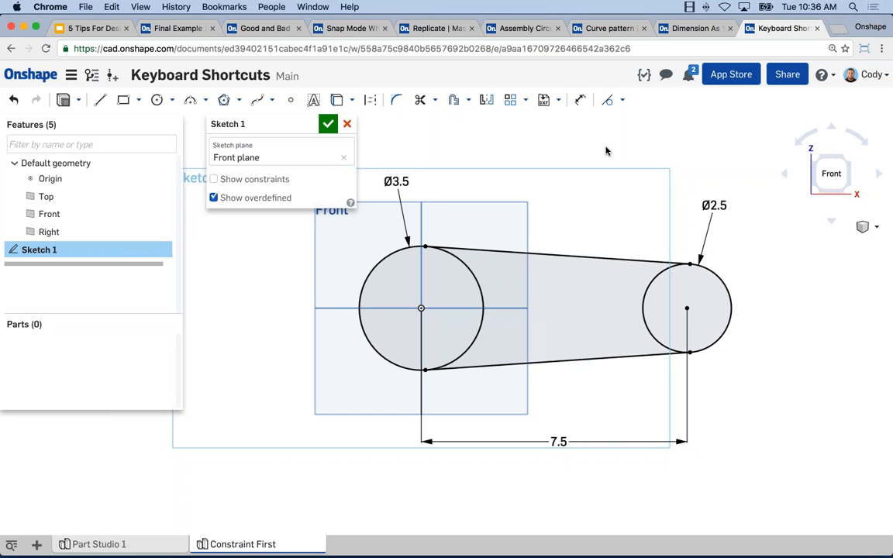
Undo all the Tangent constraints added between the two lines and the circles
key("super+z")
key("super+z")
key("super+z")
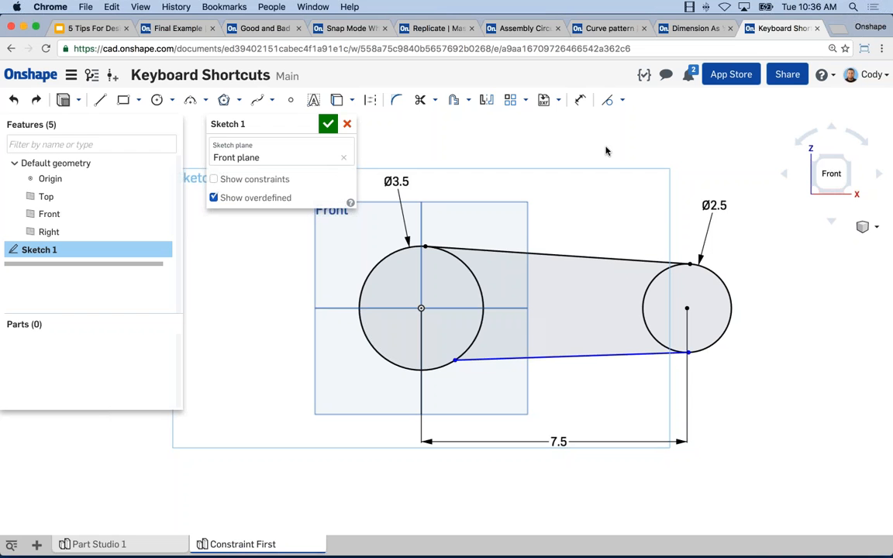
key("super+z")
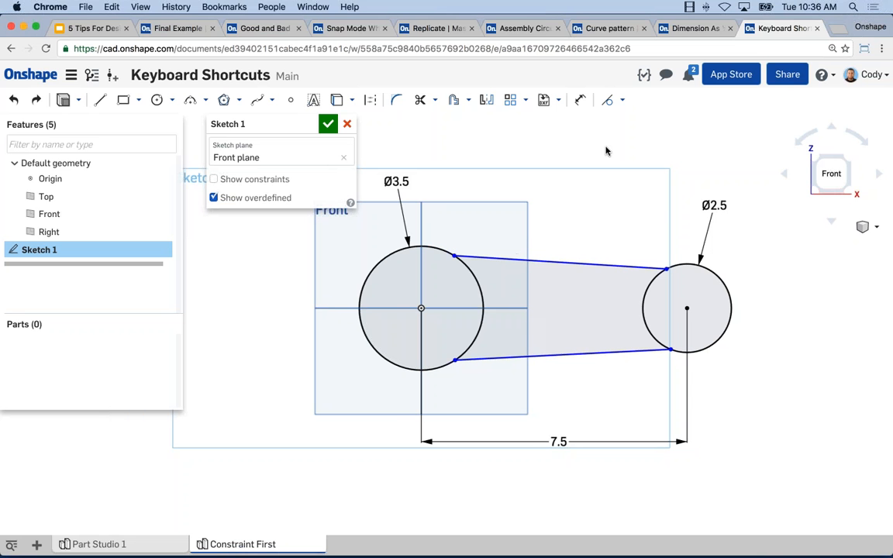
middle_click_drag(603, 146, 604, 146)
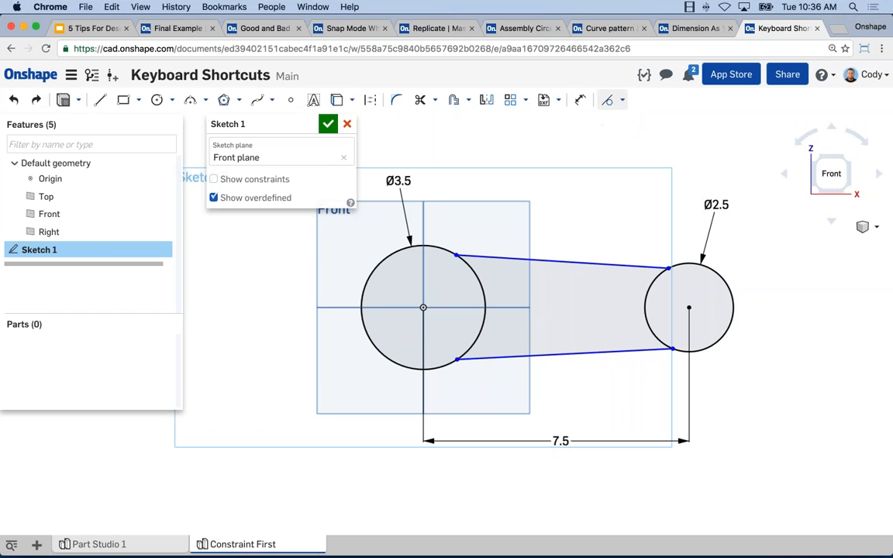
With the Tangent constraint active, make the upper line tangent to both the 3.5 in and 2.5 in circles
left_click(608, 104)
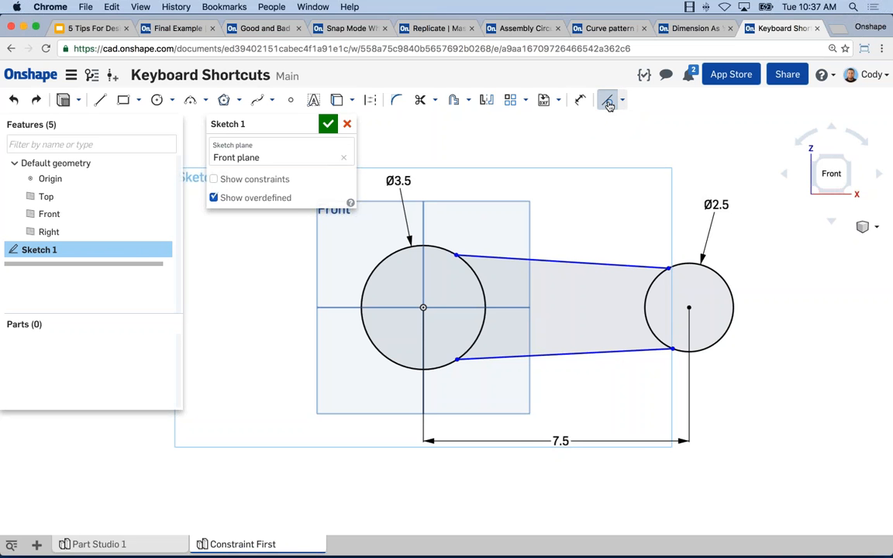
left_click(468, 255)
left_click(448, 248)
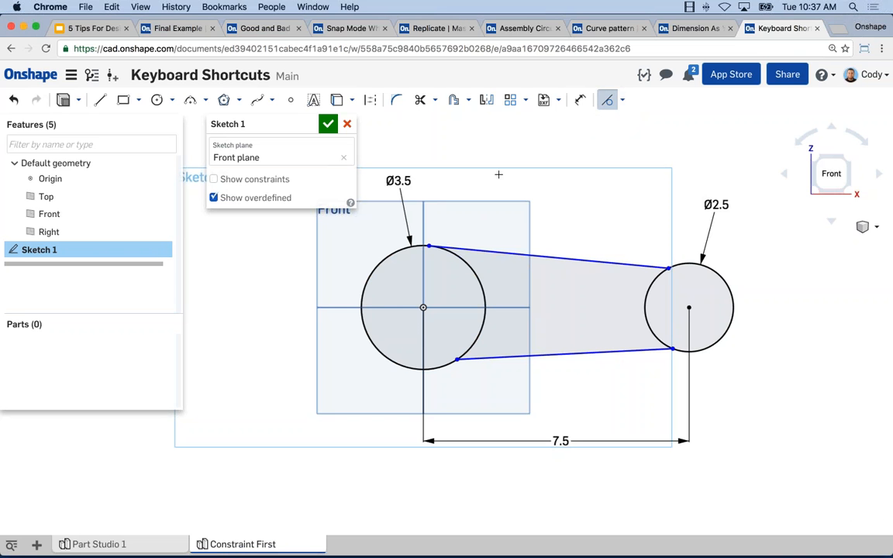
key("t")
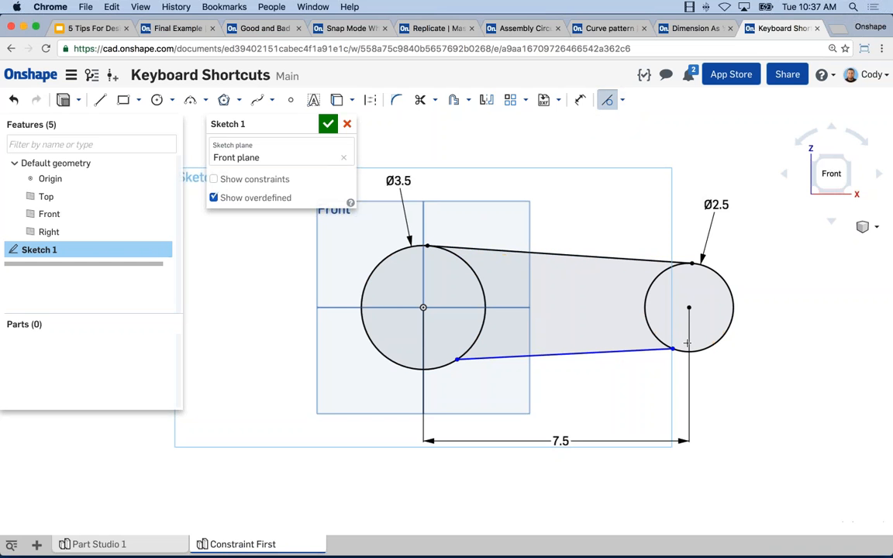
Make the lower line tangent to both circles, then leave the Tangent constraint
left_click(652, 349)
left_click(655, 338)
left_click(488, 359)
left_click(476, 349)
key("t")
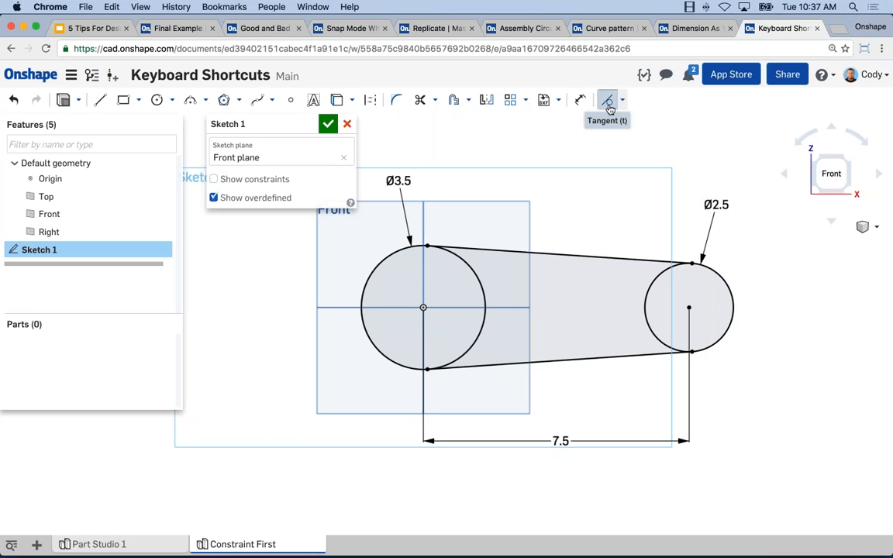
Switch to the 5 Tips For Designing Faster in Onshape presentation in Google Slides
middle_click_drag(600, 194, 614, 169)
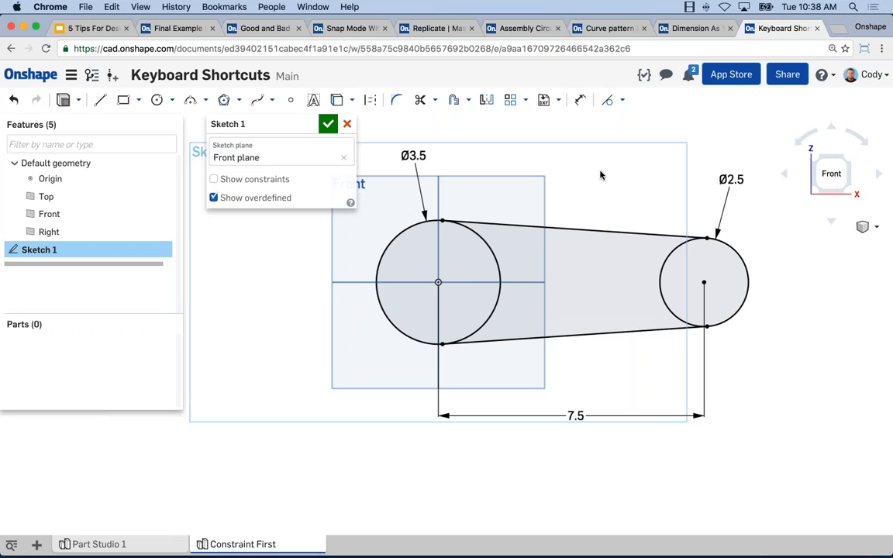
key("f")
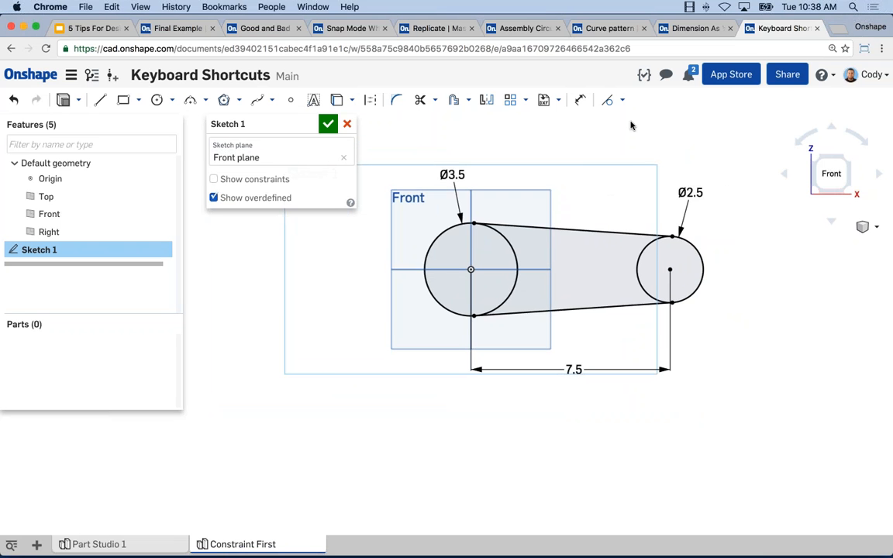
middle_click_drag(608, 168, 602, 168)
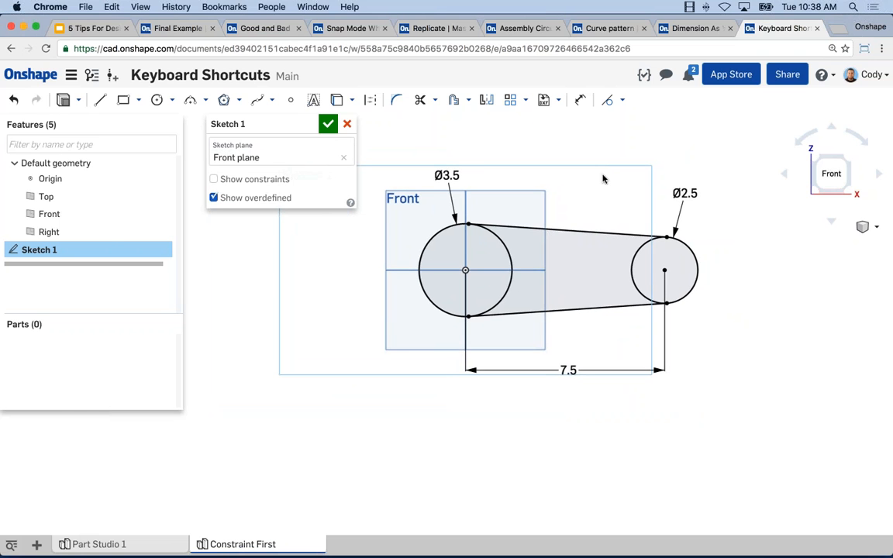
left_click(93, 29)
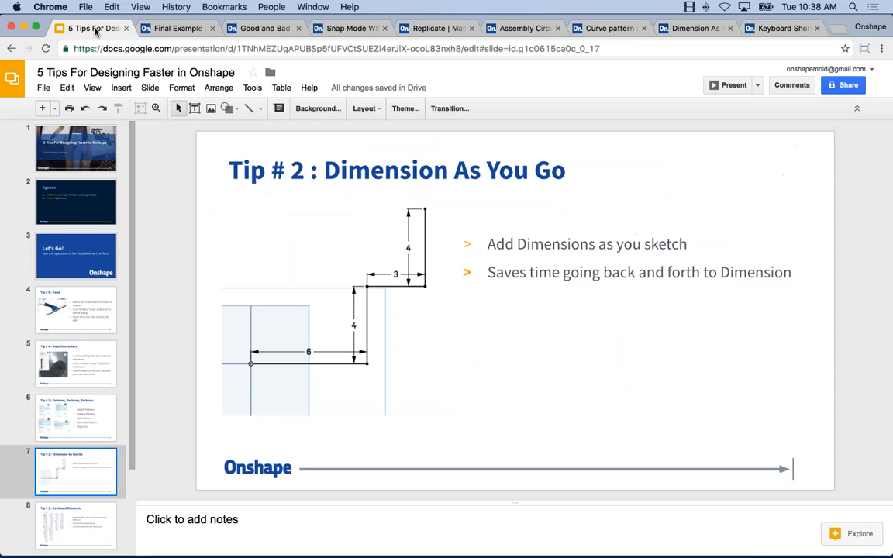
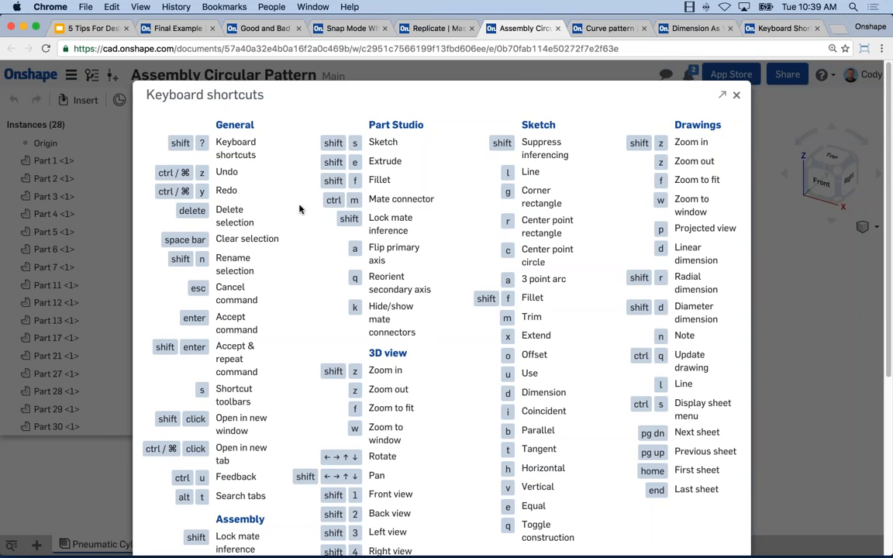
Review the full Keyboard shortcuts list in the Assembly Circular Pattern document, including the Sketch, Assembly and 3D view sections, and close it
scroll(299, 206, "down", 5)
scroll(299, 207, "up", 2)
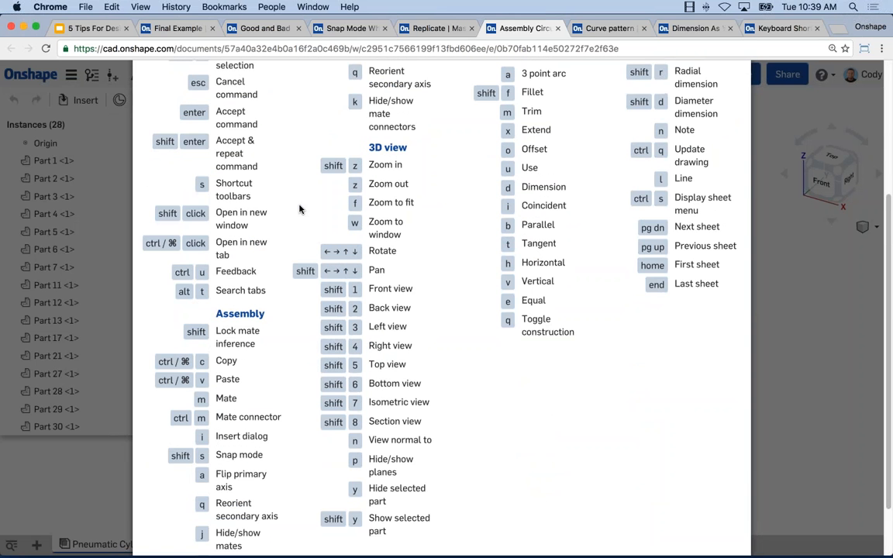
scroll(299, 210, "down", 2)
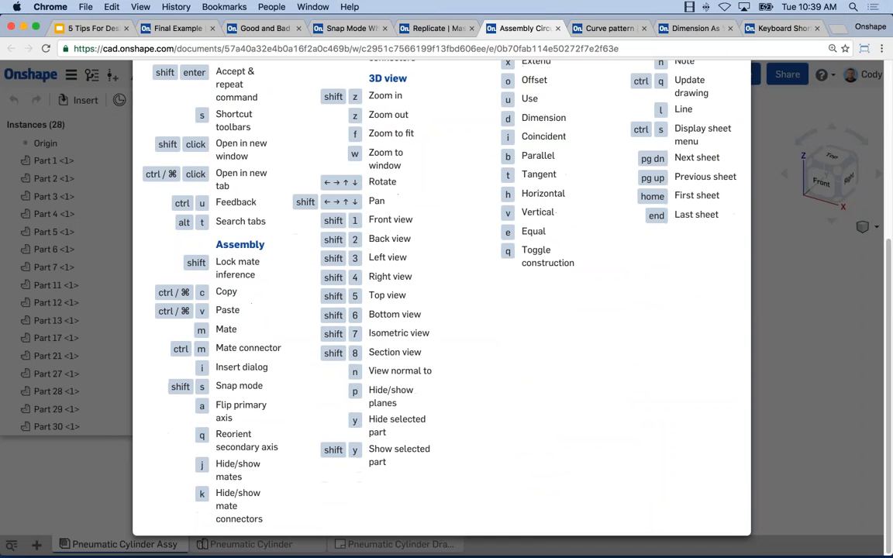
scroll(300, 209, "up", 5)
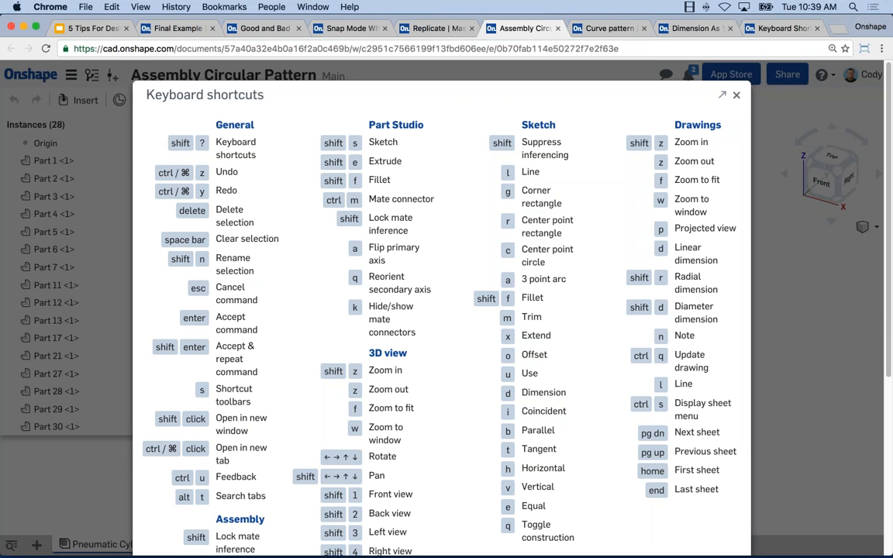
scroll(442, 318, "down", 5)
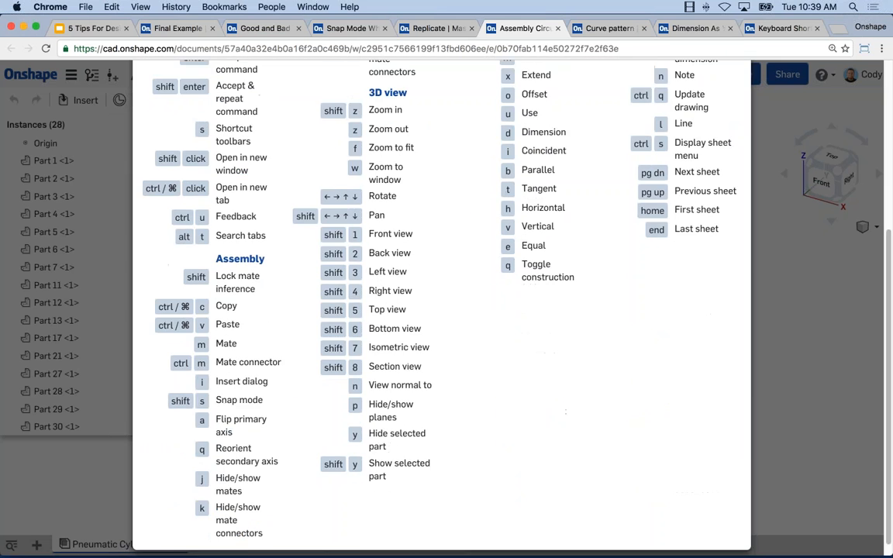
scroll(442, 318, "up", 5)
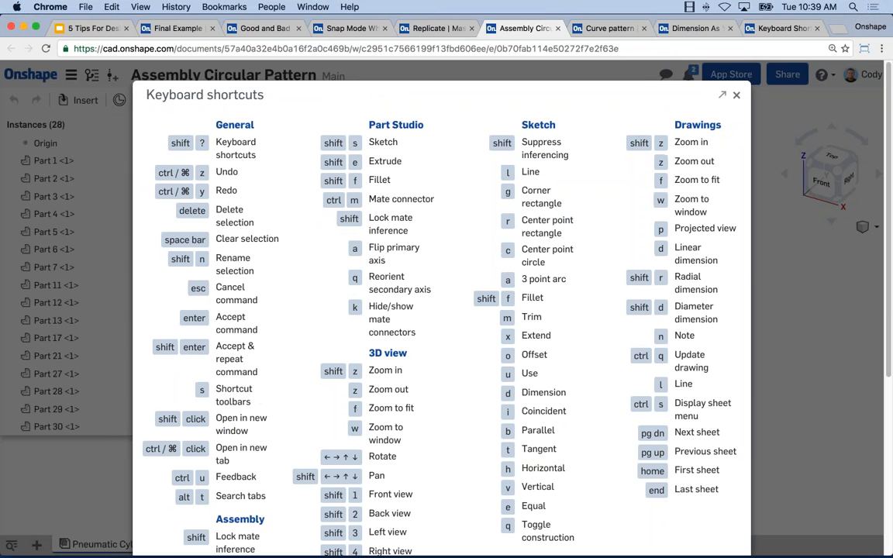
left_click(737, 95)
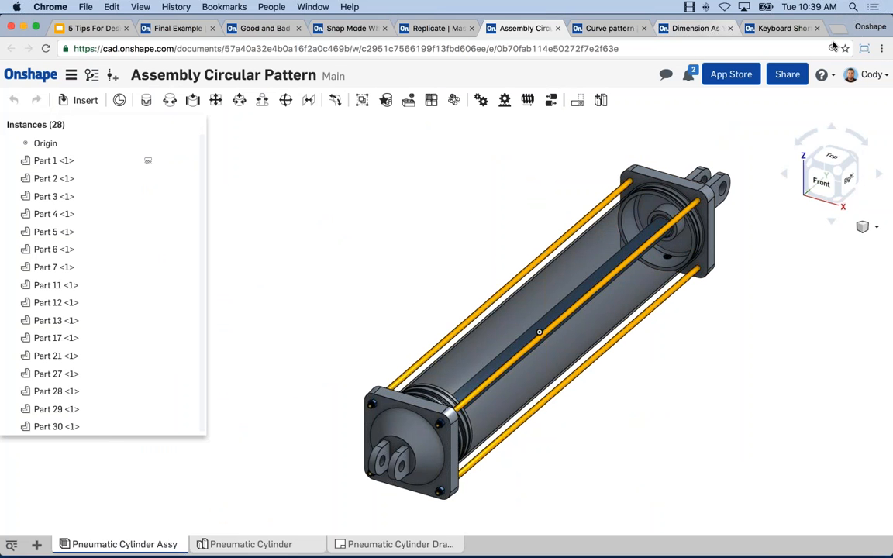
In Part Studio 1 of the Keyboard Shortcuts document, start a sketch on the Front plane and view it normal to the plane
left_click(782, 29)
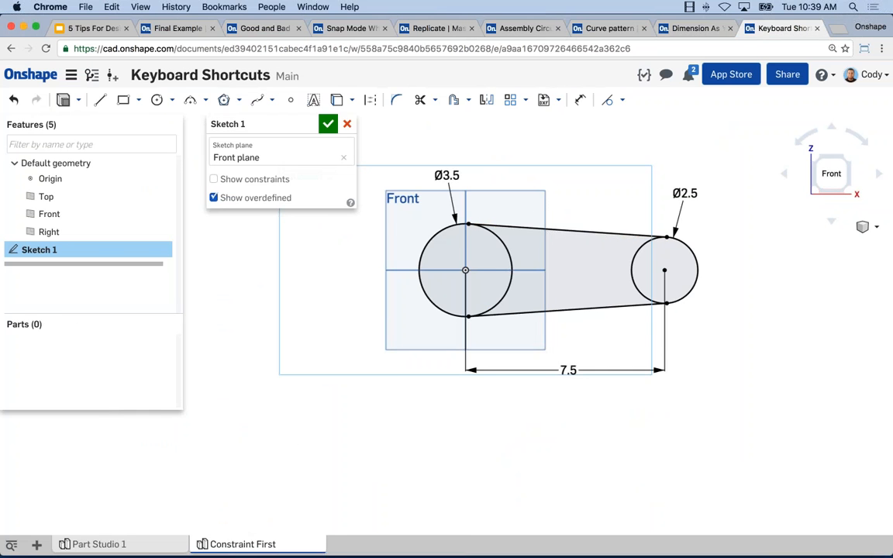
left_click(95, 544)
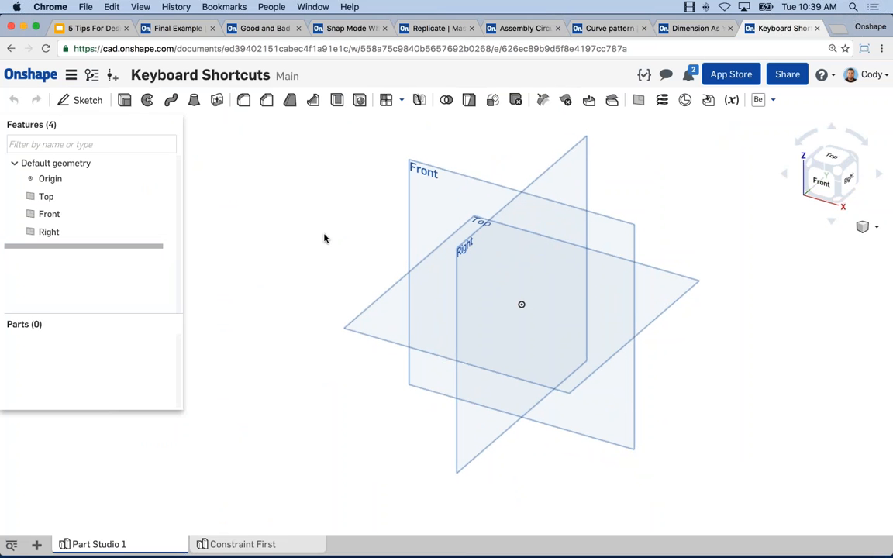
left_click(425, 202)
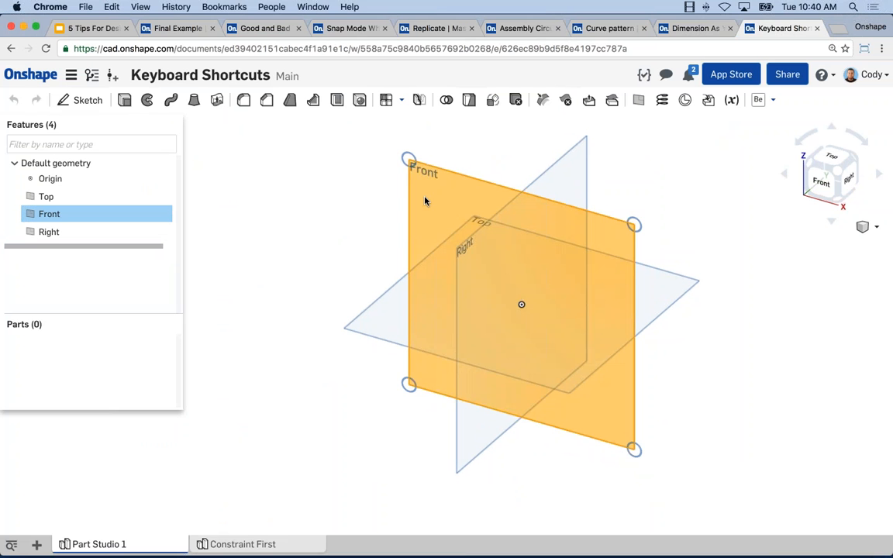
key("shift+s")
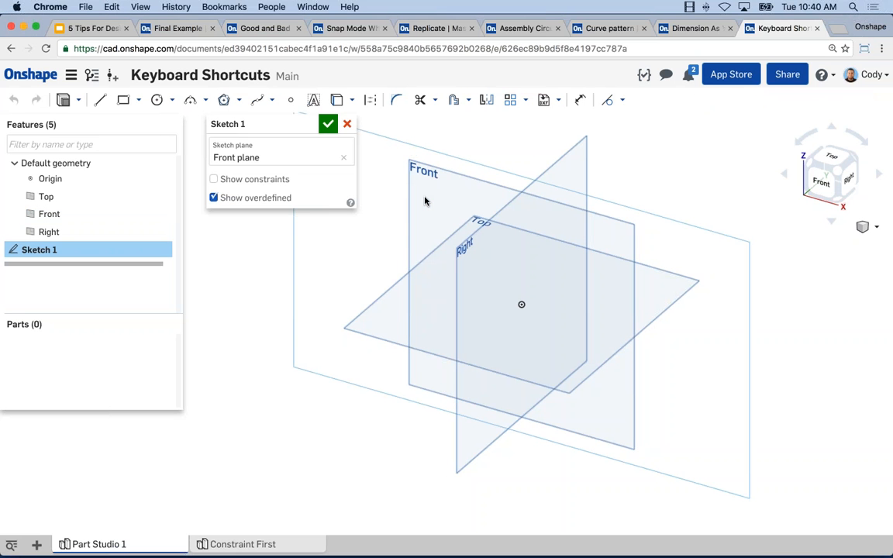
key("n")
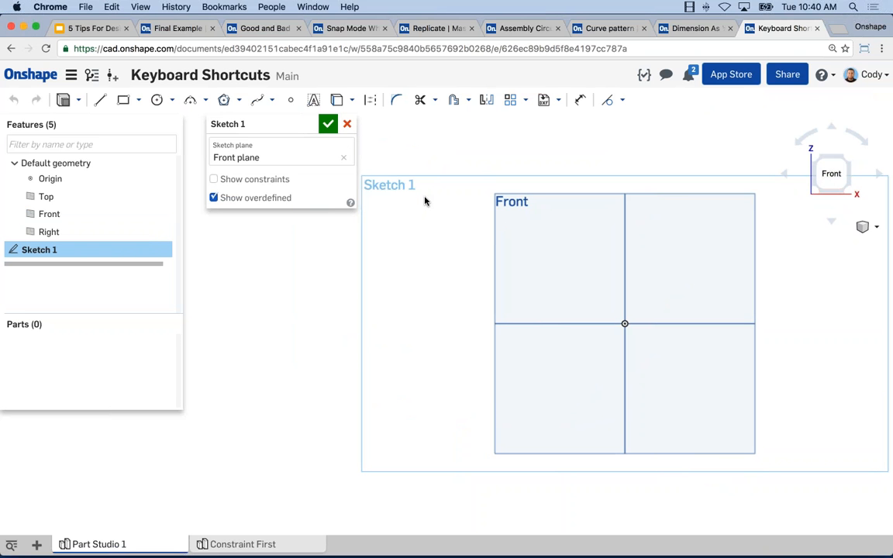
Sketch a horizontal line about 5.43 in from the origin, a vertical construction line about 4.53 in, and a solid upper line about 5.43 in
key("l")
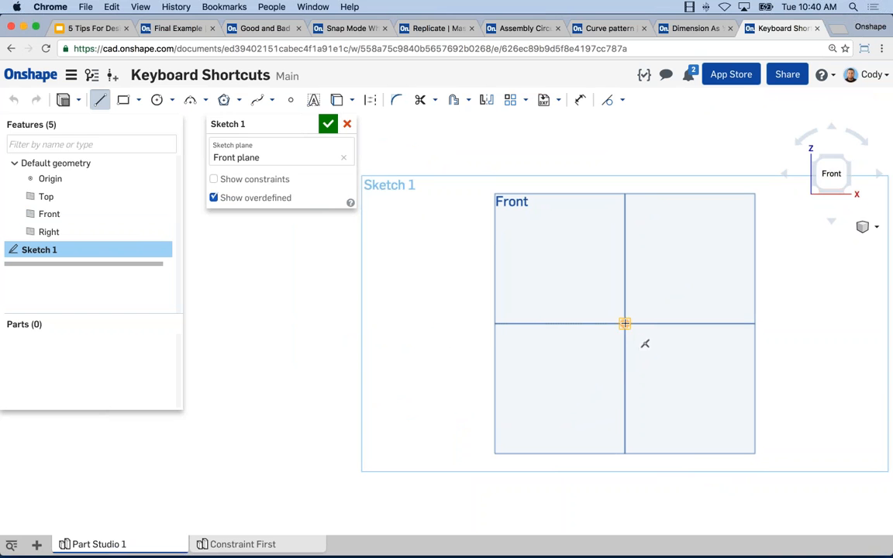
left_click_drag(625, 324, 389, 323)
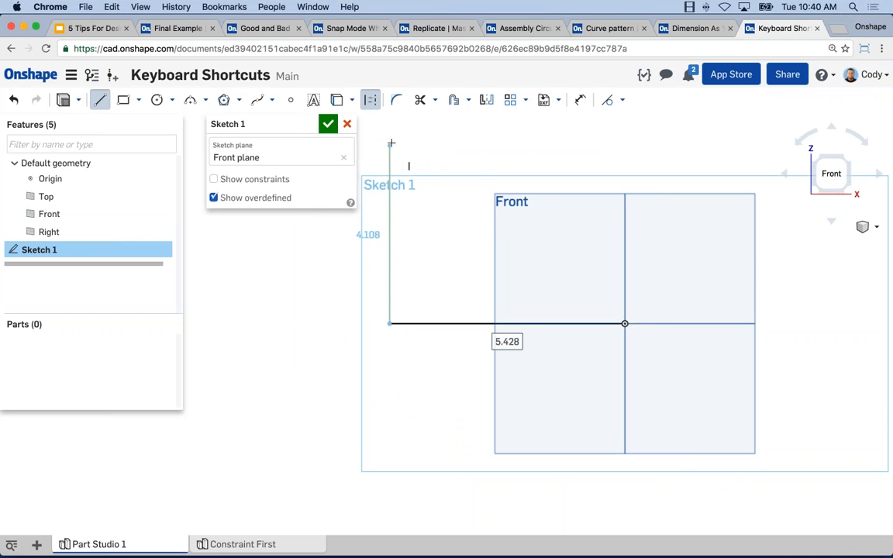
middle_click_drag(392, 125, 385, 249)
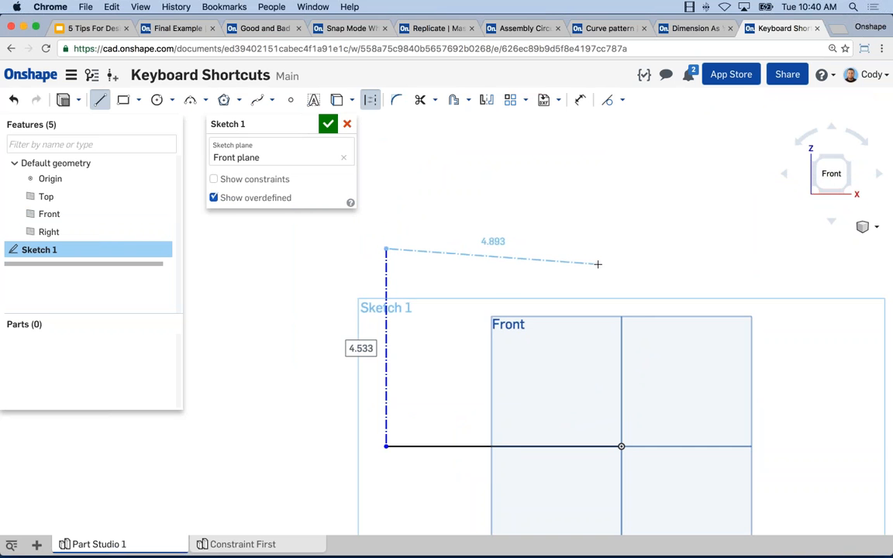
key("q")
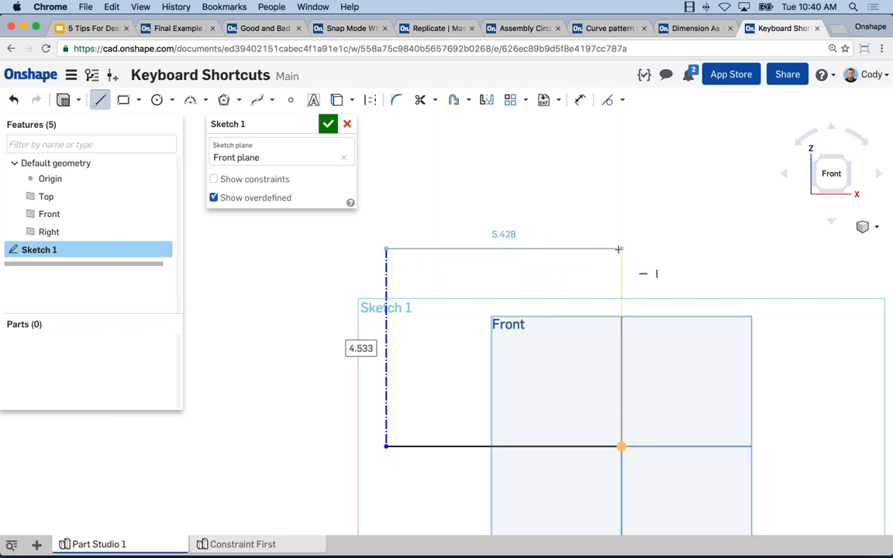
left_click(619, 249)
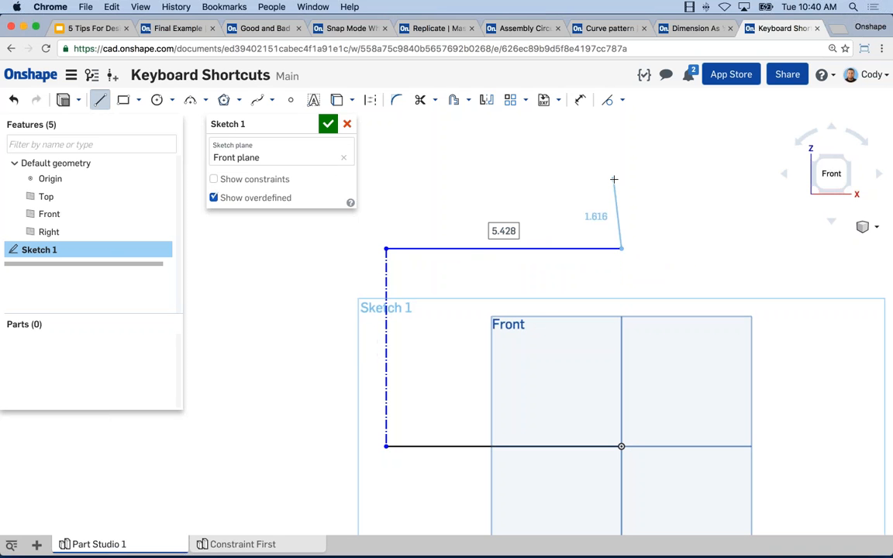
key("Escape")
scroll(614, 180, "down", 1)
middle_click_drag(619, 192, 582, 194)
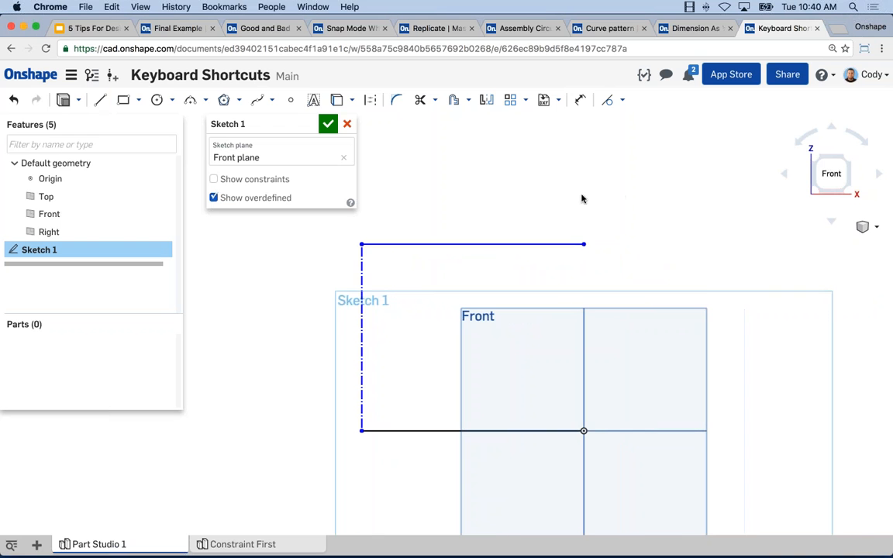
Sketch a solid circle about 2.14 in in diameter, above and to the right of the Front plane
key("c")
middle_click_drag(661, 224, 681, 218)
left_click(680, 214)
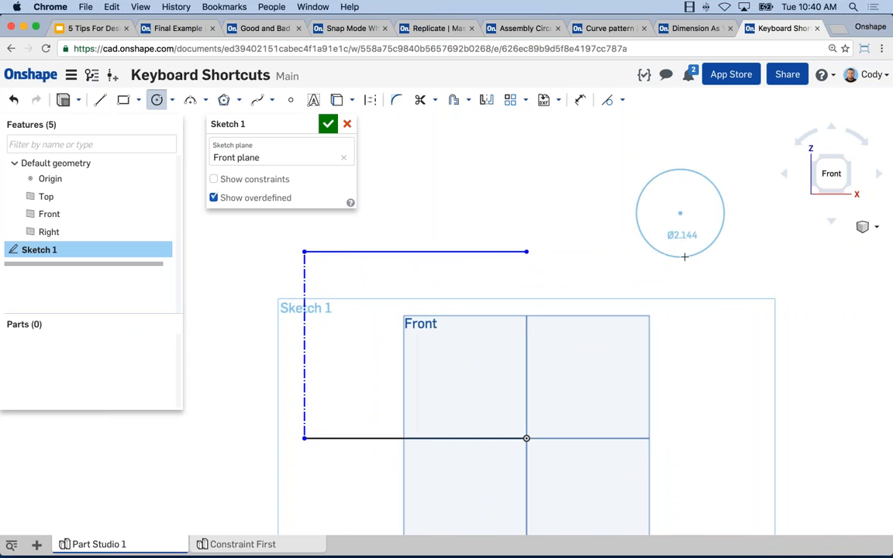
left_click(685, 258)
middle_click_drag(691, 290, 672, 215)
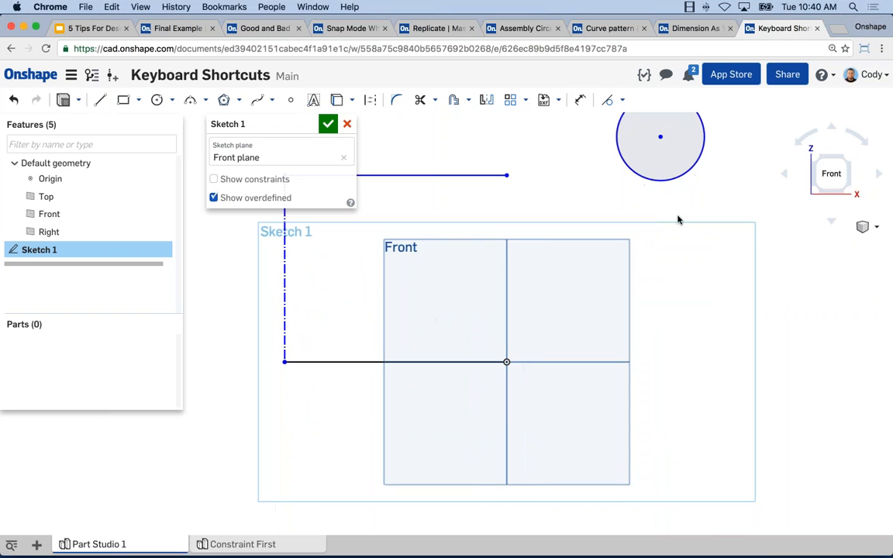
Sketch a construction circle about 2.26 in in diameter below the solid circle, and leave the Circle tool
key("q")
left_click(694, 258)
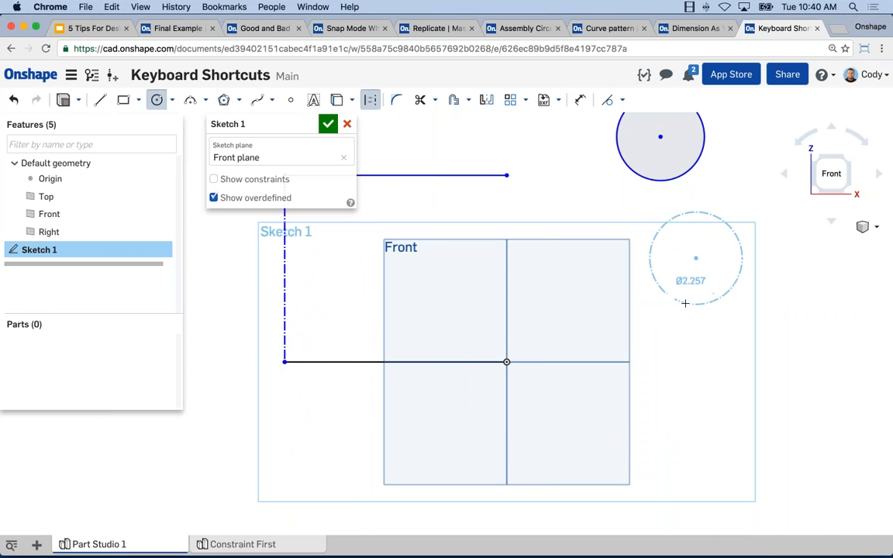
left_click(686, 304)
scroll(674, 363, "down", 3)
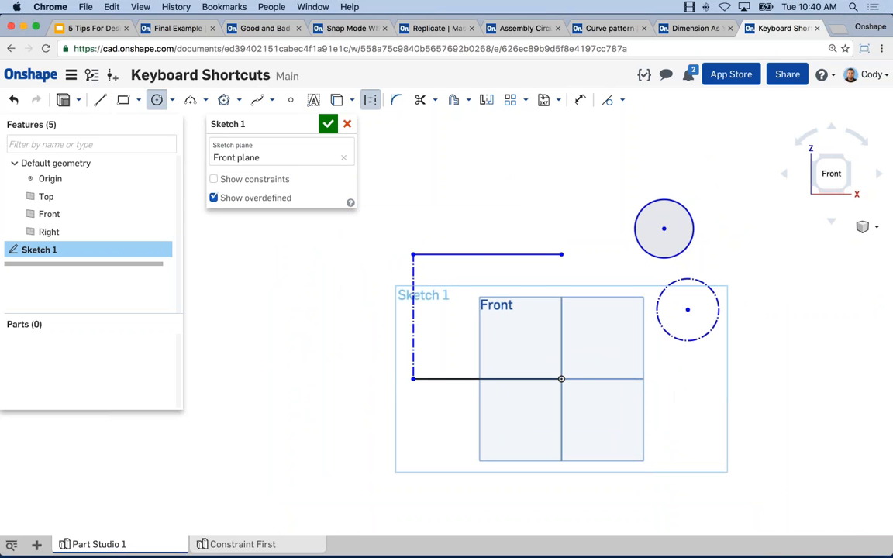
key("Escape")
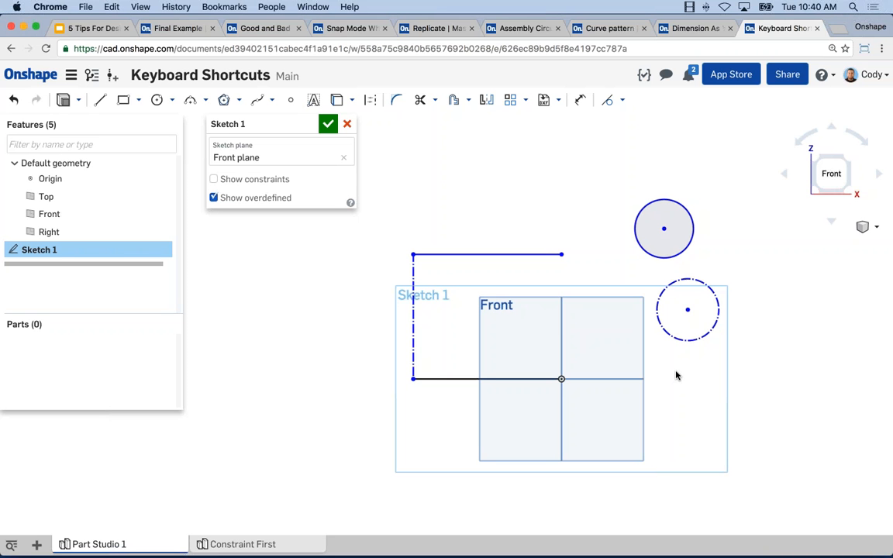
Show the sketch shortcut toolbar at the cursor to examine its tools, and dismiss it
key("s")
key("s")
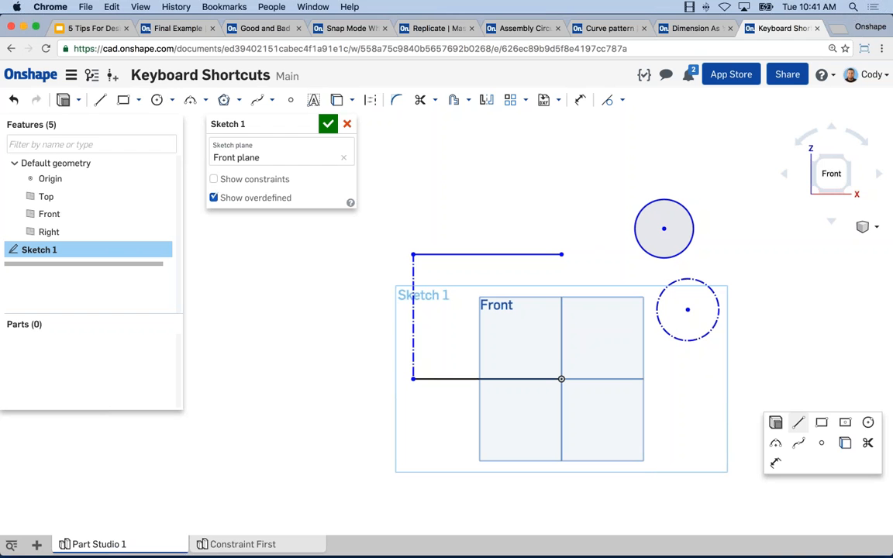
left_click(811, 363)
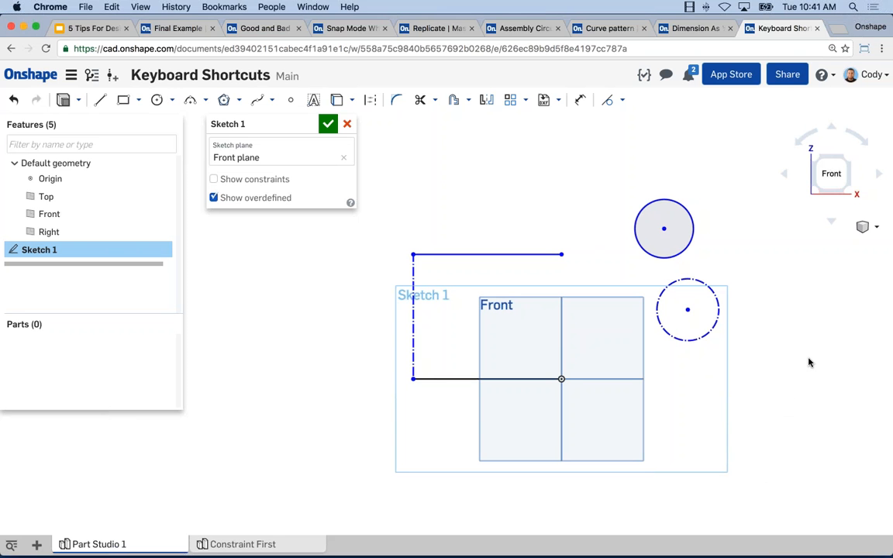
Convert the upper horizontal line and the solid circle to construction geometry together, and clear the selection
middle_click_drag(786, 397, 778, 400)
scroll(778, 401, "down", 1)
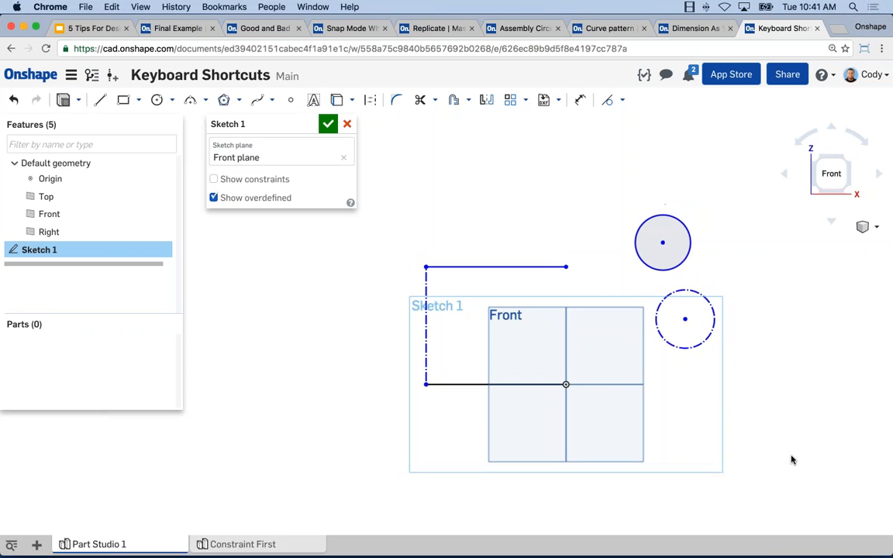
left_click_drag(868, 470, 400, 155)
left_click_drag(441, 115, 699, 278)
left_click_drag(609, 286, 508, 230)
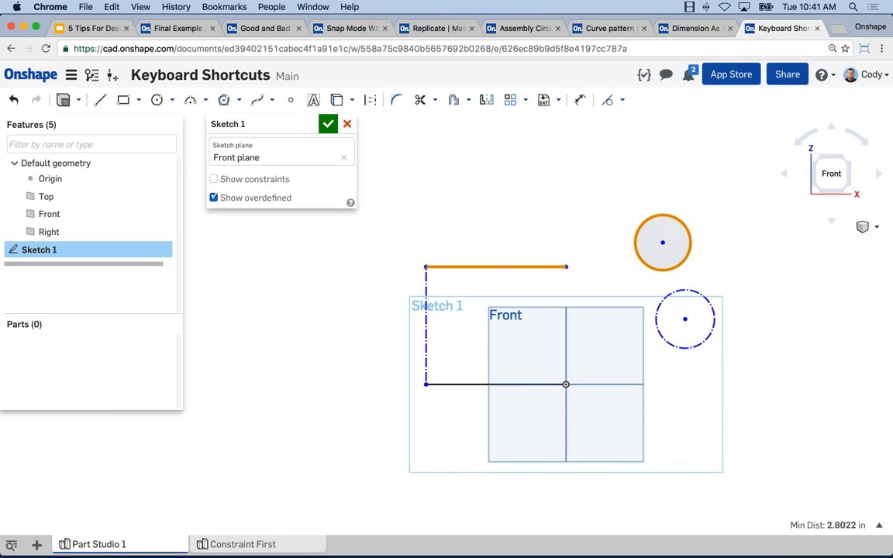
key("q")
key("Escape")
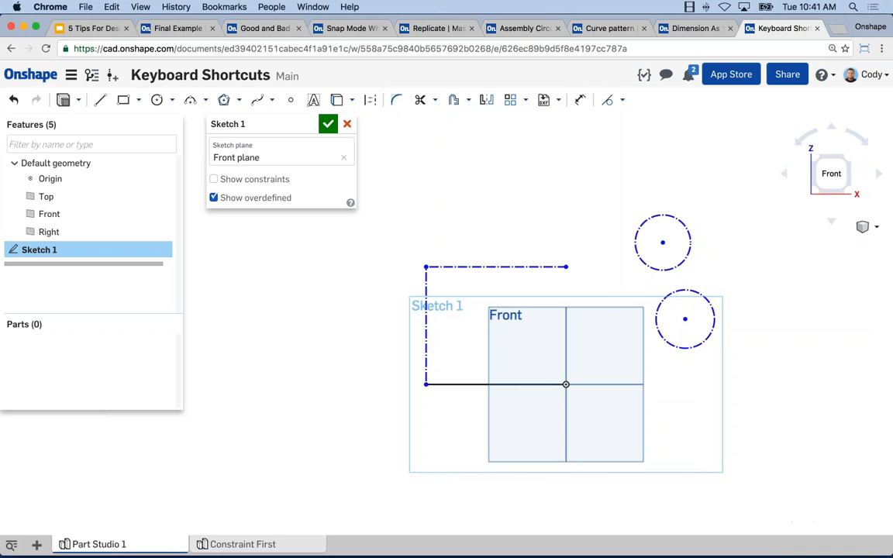
Convert both circles and the upper and vertical construction lines back to solid geometry, and cancel the whole sketch
scroll(517, 198, "down", 3)
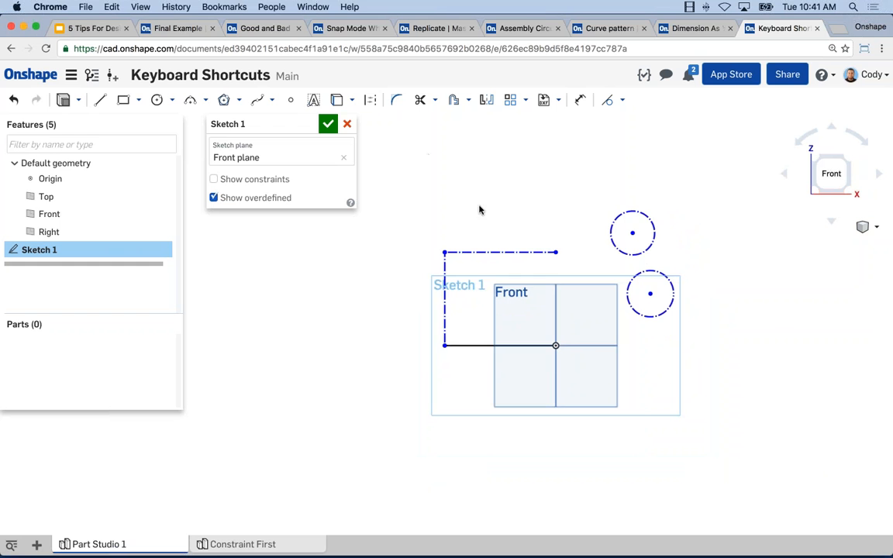
left_click_drag(415, 147, 726, 333)
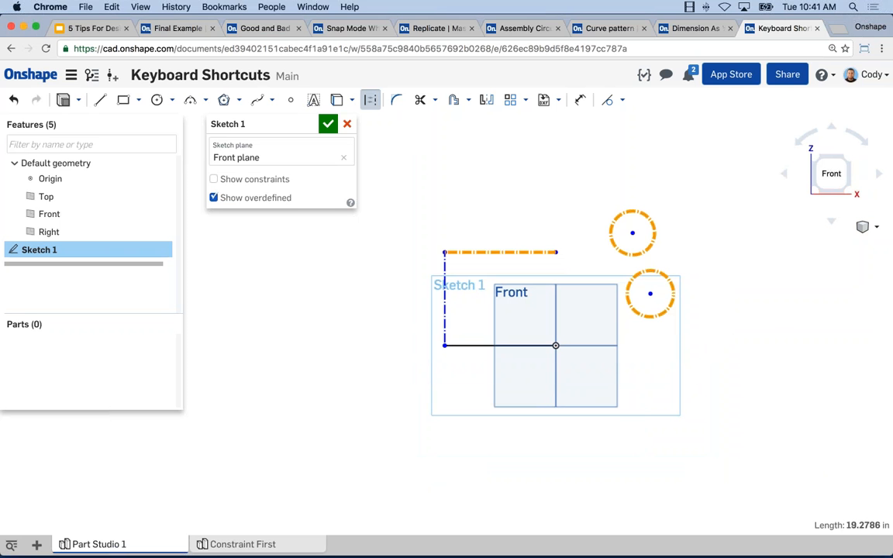
left_click(444, 299)
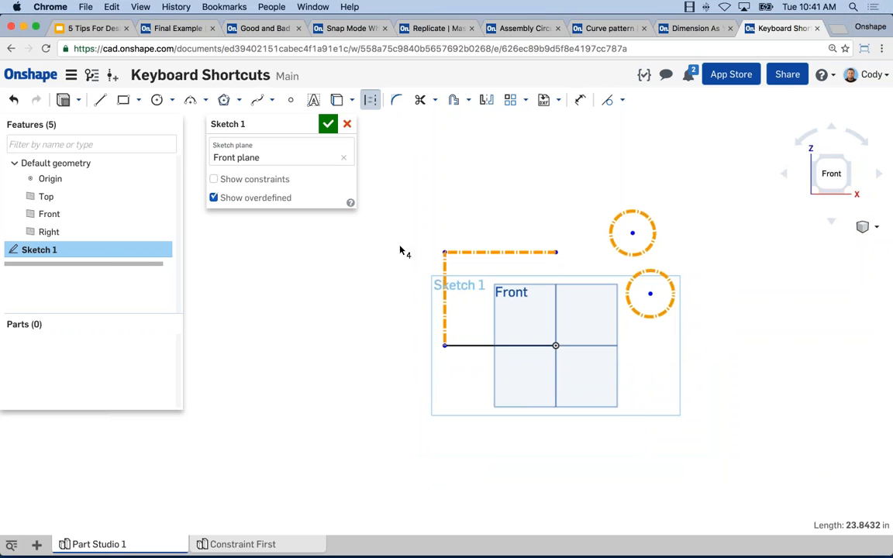
key("q")
key("Escape")
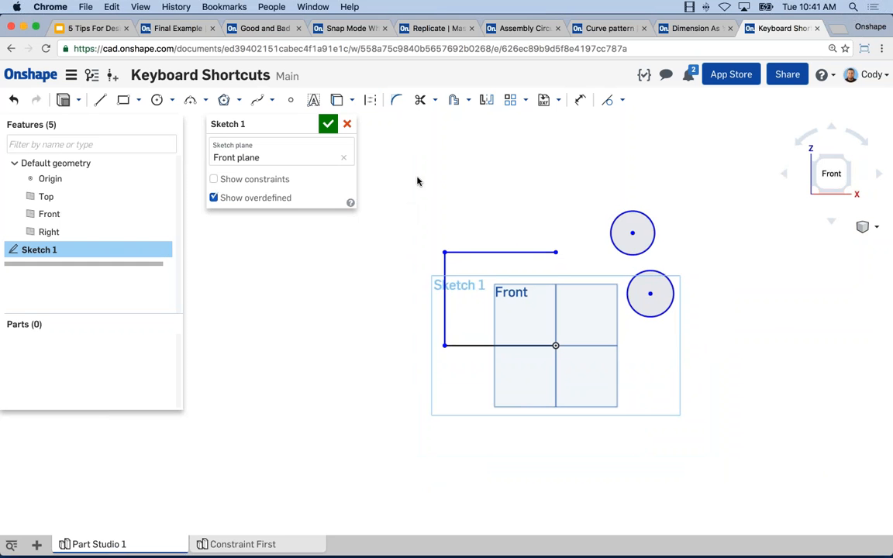
scroll(546, 250, "up", 3)
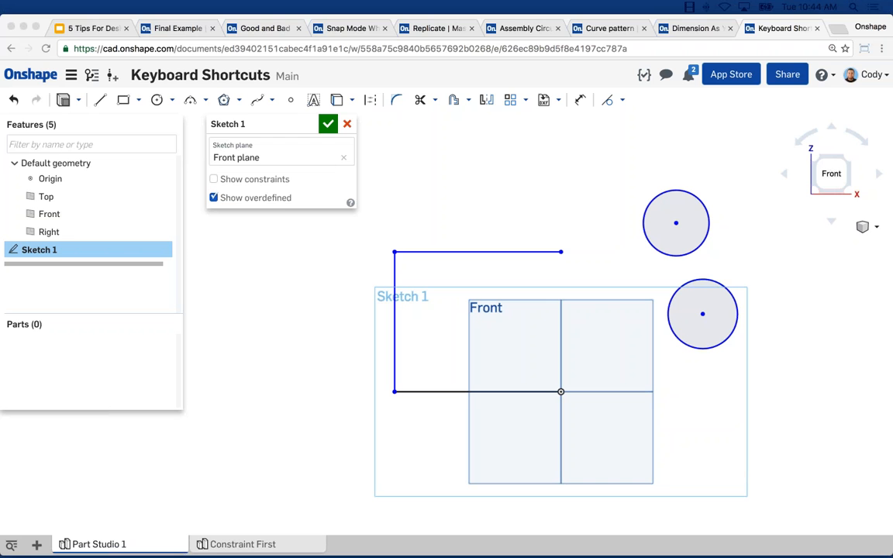
left_click(349, 125)
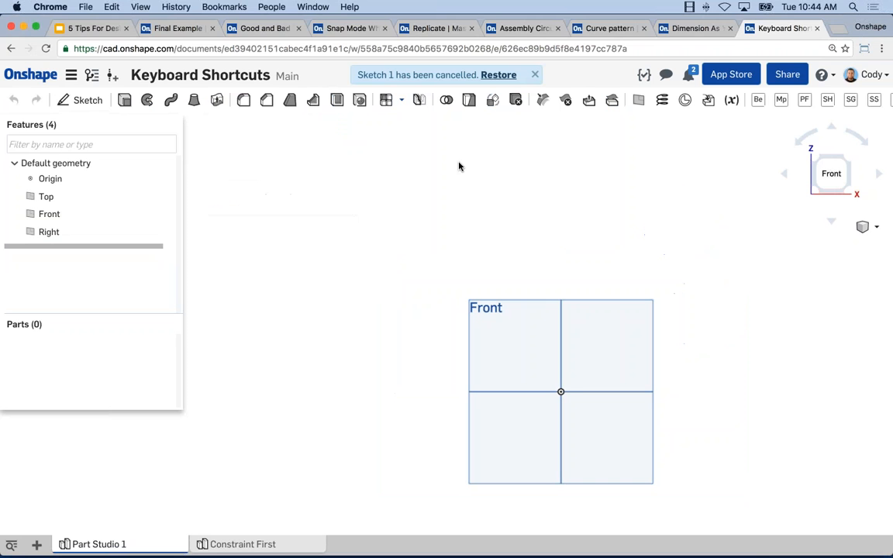
Open the Keyboard shortcuts list from the help resources in a separate window and reposition it for reading
left_click(829, 76)
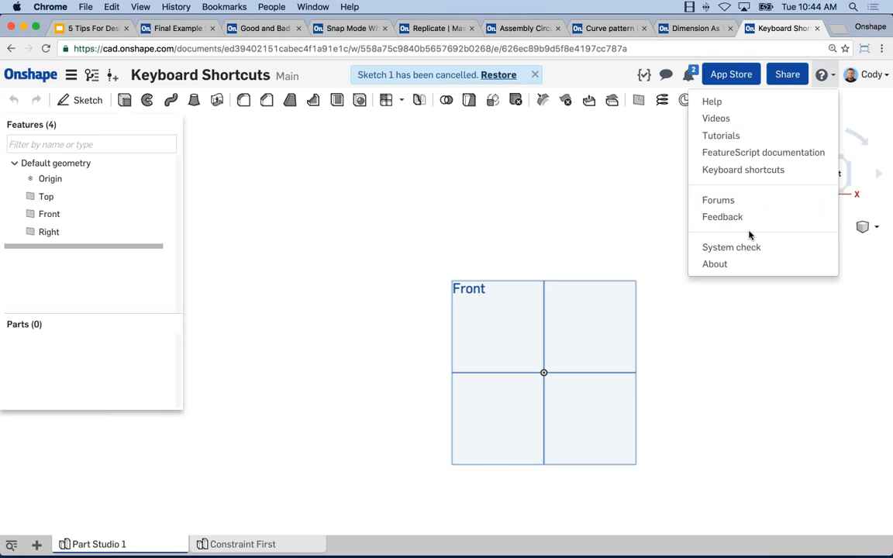
left_click(743, 171)
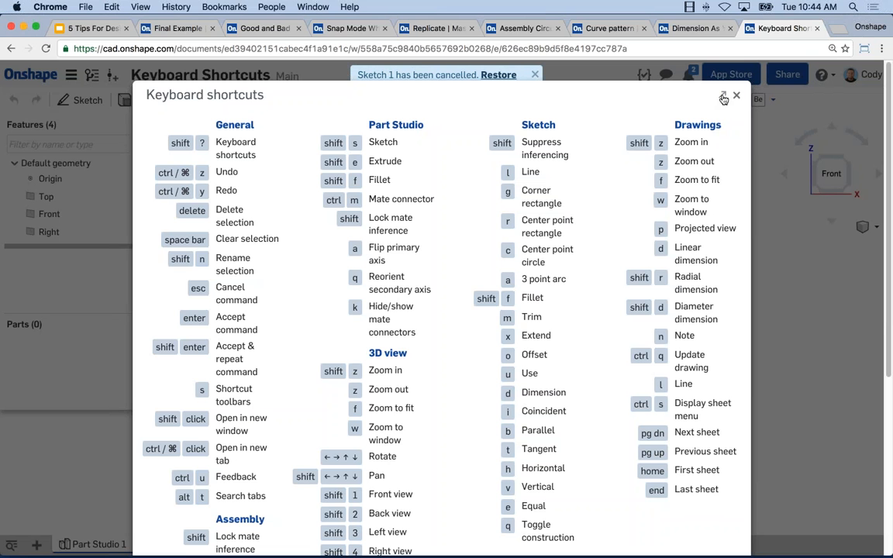
left_click(723, 98)
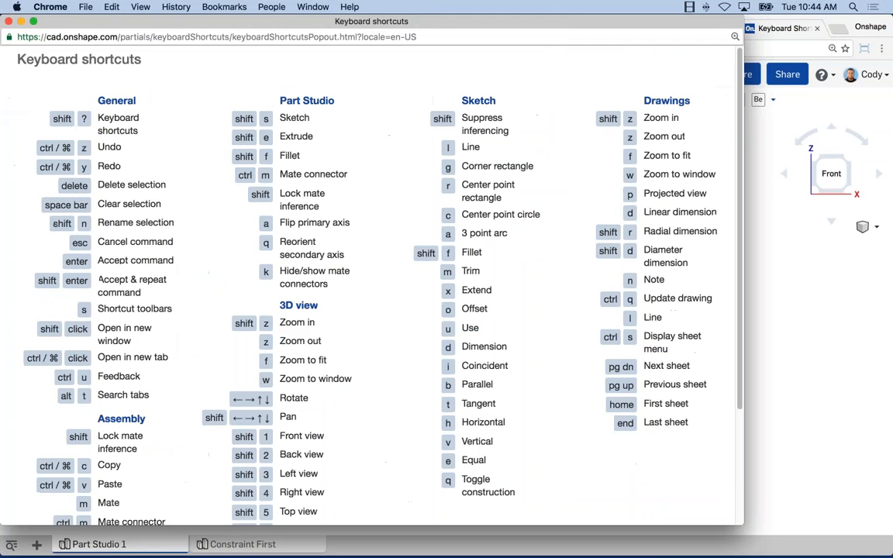
left_click_drag(490, 23, 571, 31)
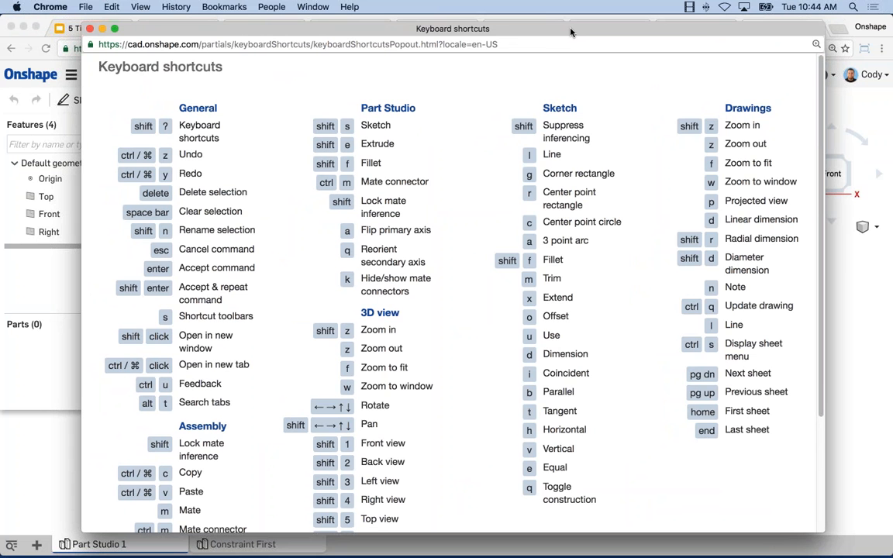
Check the save and print options for the Keyboard shortcuts page, reposition its window for reading, and close it
right_click(532, 77)
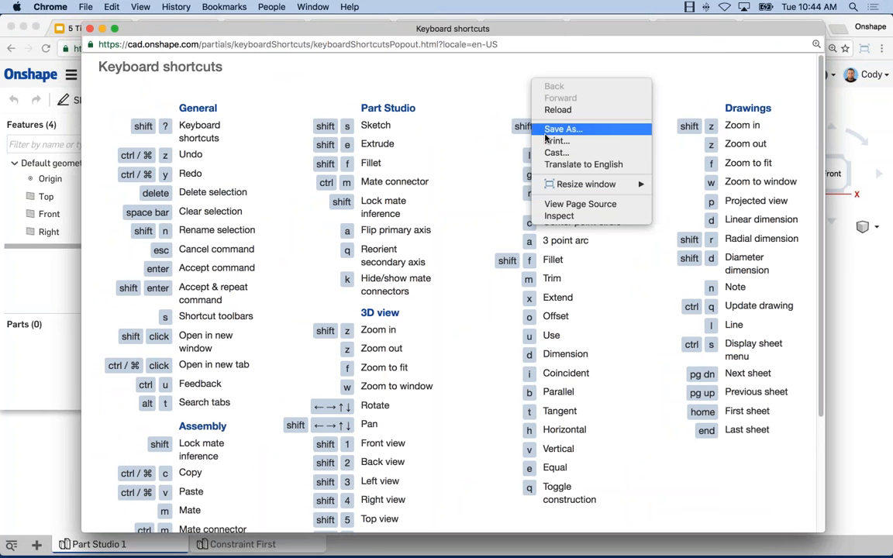
left_click(455, 63)
mouse_move(477, 29)
left_mouse_down()
mouse_move(477, 18)
mouse_move(698, 19)
mouse_move(512, 30)
mouse_move(446, 54)
mouse_move(418, 19)
mouse_move(398, 29)
mouse_move(465, 24)
left_mouse_up()
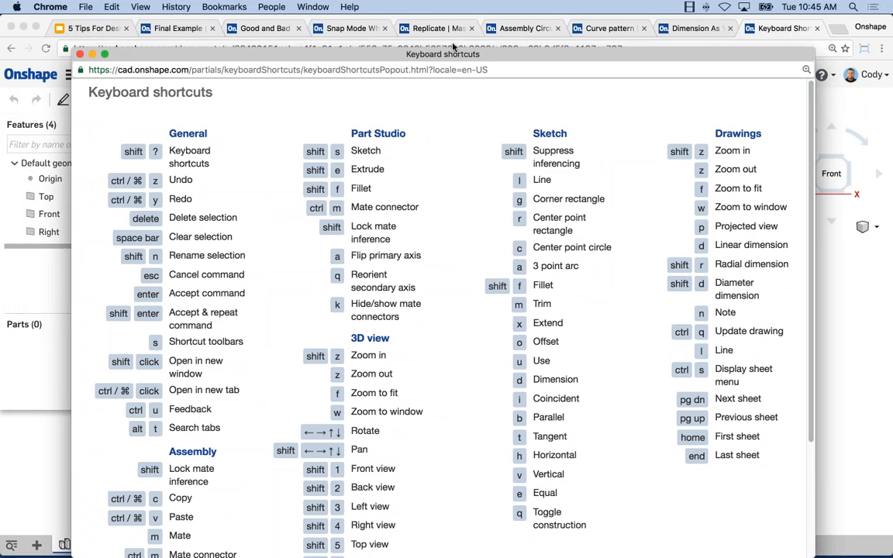
left_click_drag(399, 54, 455, 63)
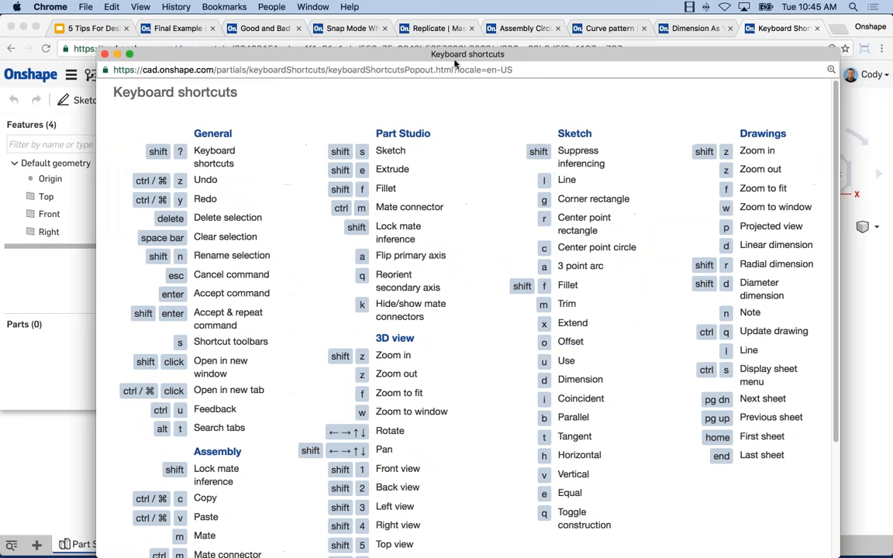
left_click(105, 55)
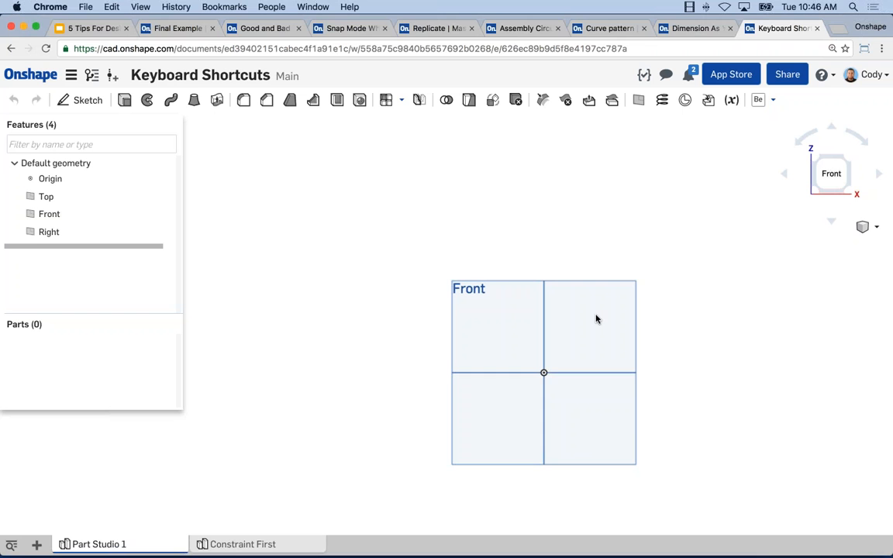
Switch to the 5 Tips For Designing Faster in Onshape presentation in Google Slides and present slide 9, Popular Keyboard Shortcuts, full screen
middle_click_drag(534, 190, 474, 142)
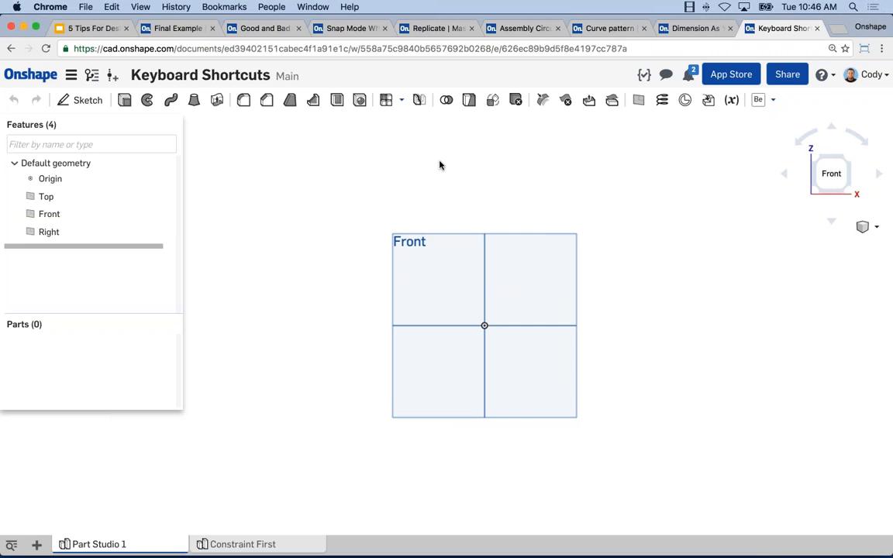
left_click(96, 29)
scroll(109, 434, "down", 2)
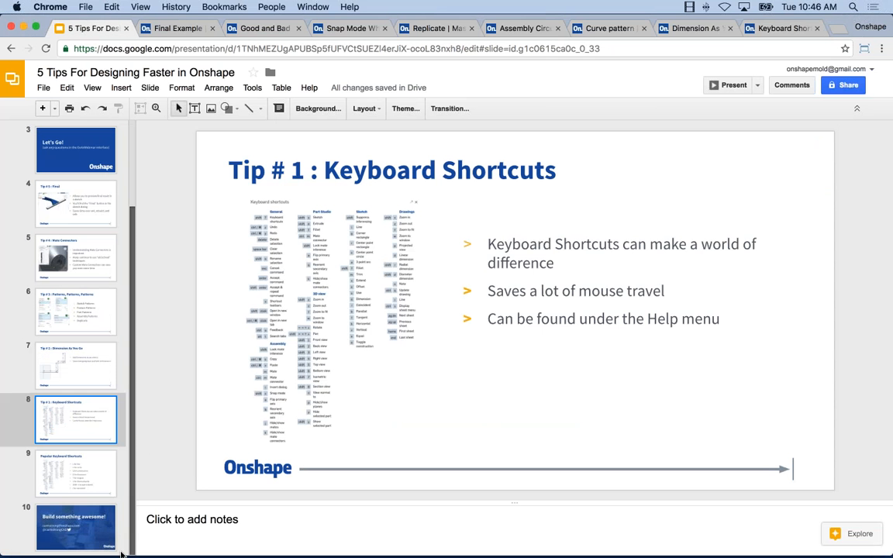
left_click(82, 483)
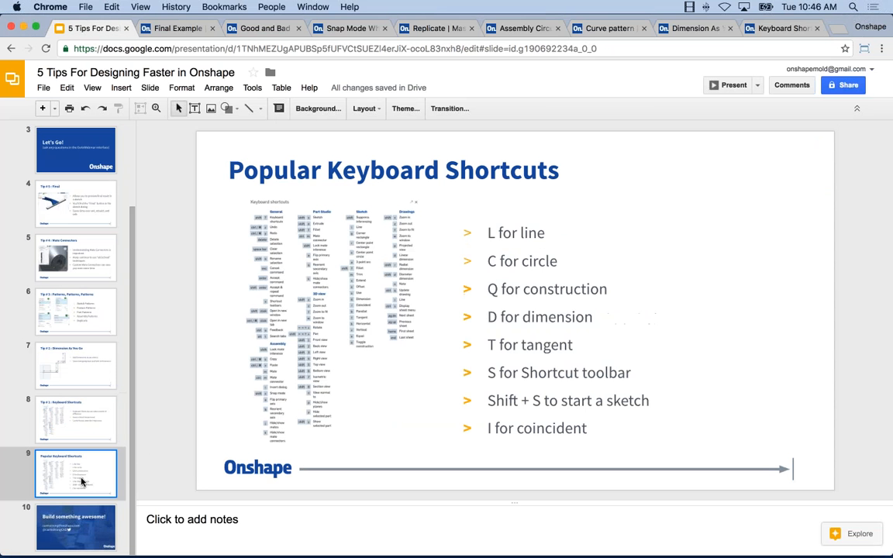
left_click(732, 84)
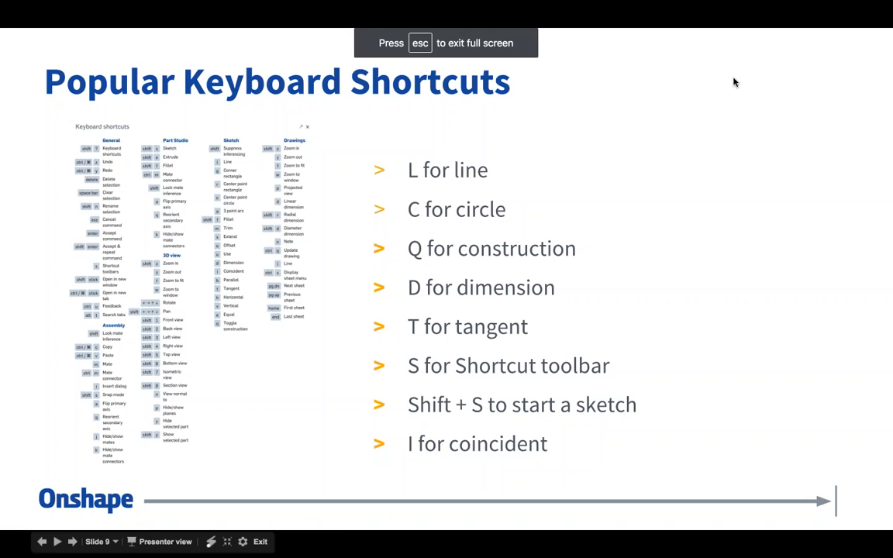